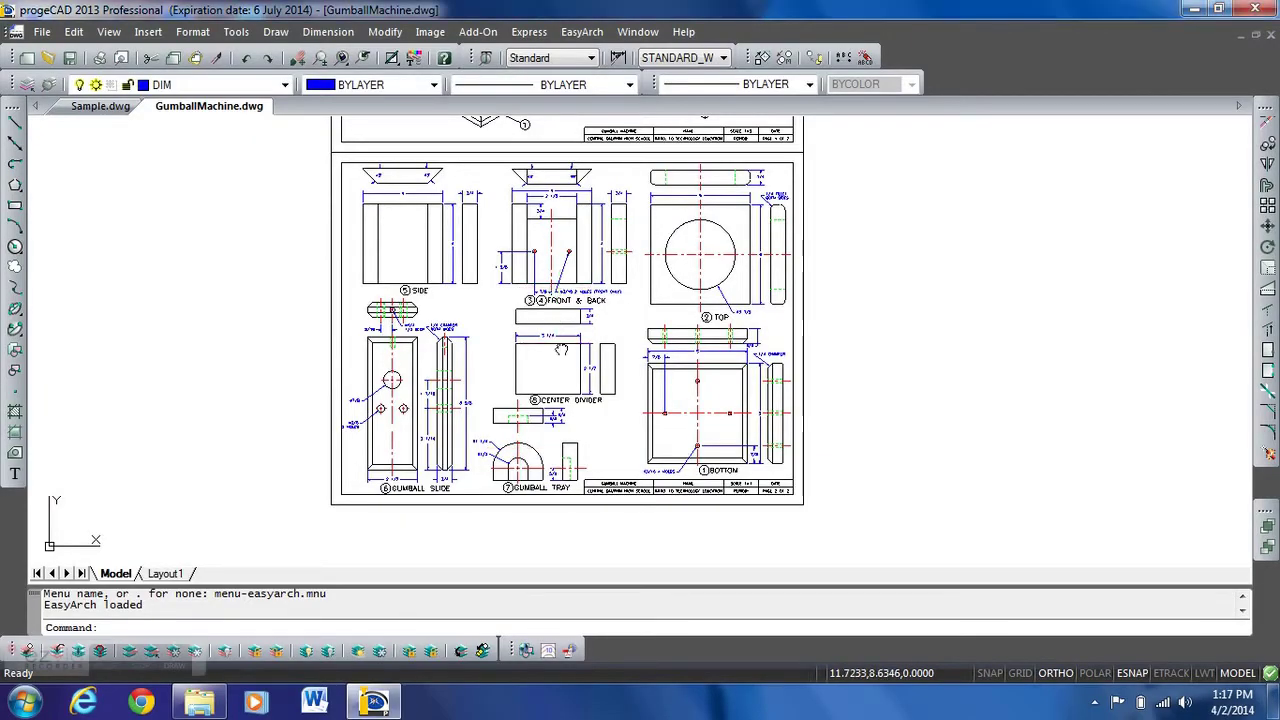
Step: Examine the exploded isometric assembly on page 1, focusing on the center divider, part 8
scroll(555, 342, "up", 5)
middle_click_drag(569, 370, 567, 486)
mouse_move(575, 226)
middle_mouse_down()
mouse_move(573, 436)
mouse_move(605, 509)
middle_mouse_up()
middle_click_drag(550, 240, 613, 509)
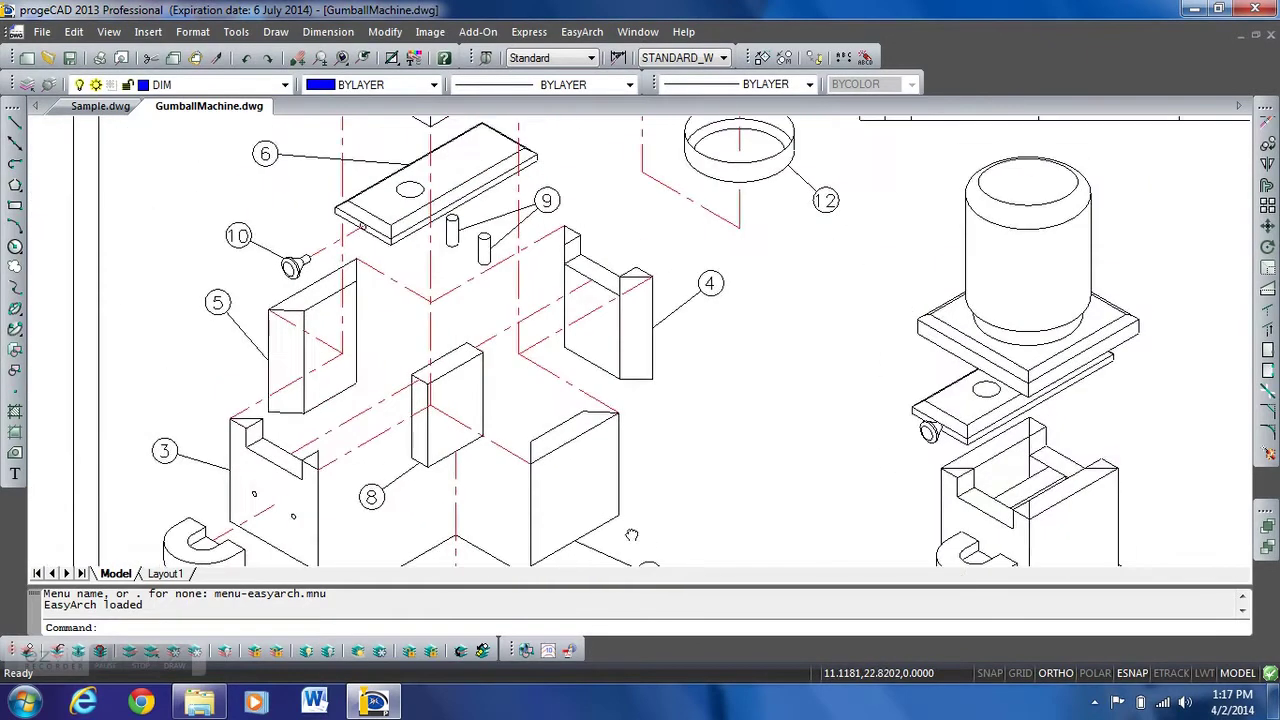
middle_click_drag(542, 277, 550, 305)
scroll(538, 270, "down", 2)
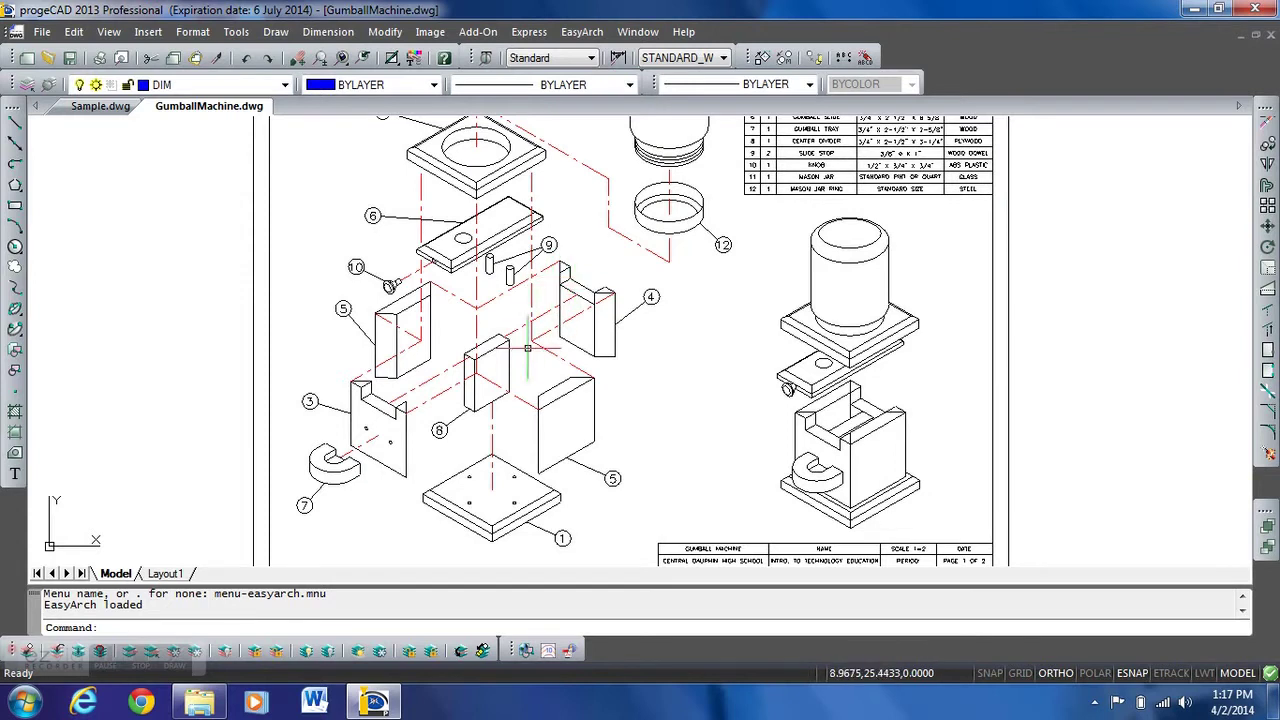
scroll(527, 348, "up", 1)
scroll(506, 365, "up", 3)
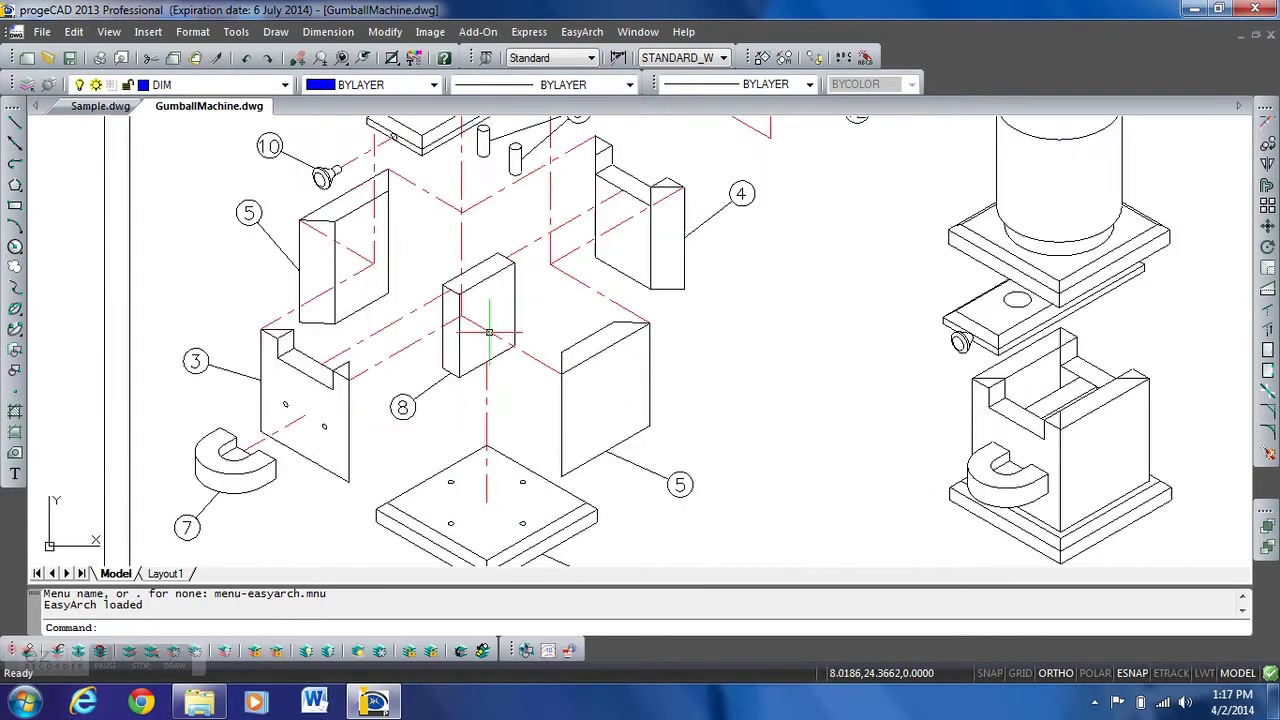
scroll(497, 366, "down", 1)
middle_click_drag(500, 383, 508, 269)
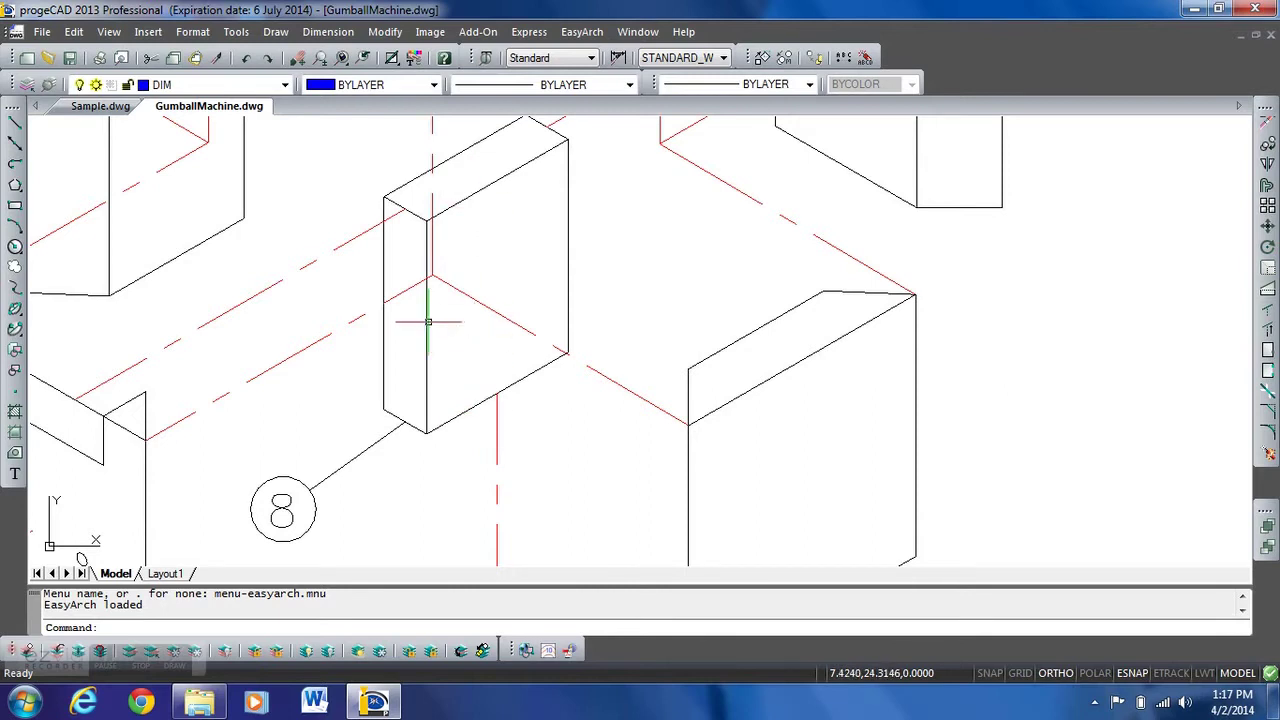
Step: Review the dimensioned orthographic views of the center divider on page 2
scroll(509, 316, "down", 5)
mouse_move(560, 480)
middle_mouse_down()
mouse_move(600, 385)
mouse_move(562, 446)
middle_mouse_up()
scroll(612, 385, "up", 6)
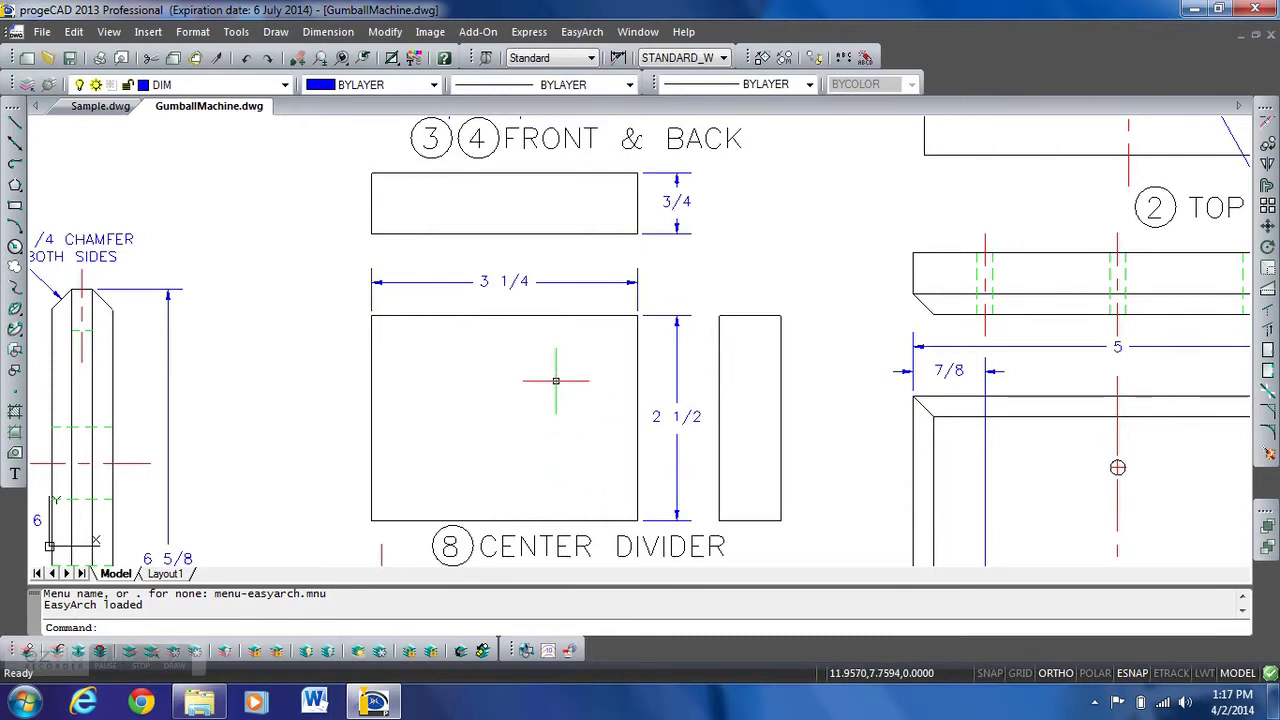
scroll(556, 380, "down", 3)
middle_click_drag(540, 200, 550, 540)
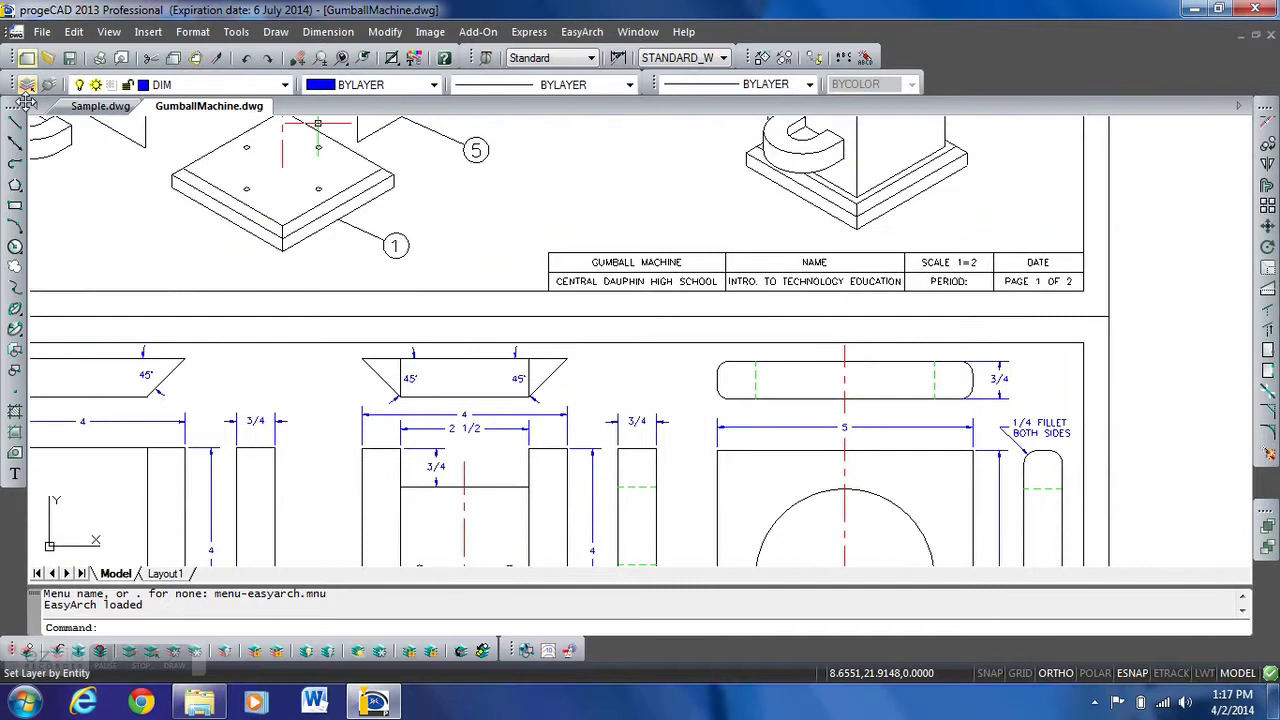
Step: Switch to Sample.dwg and enable isometric snap with the crosshairs set to the Right plane
left_click(114, 106)
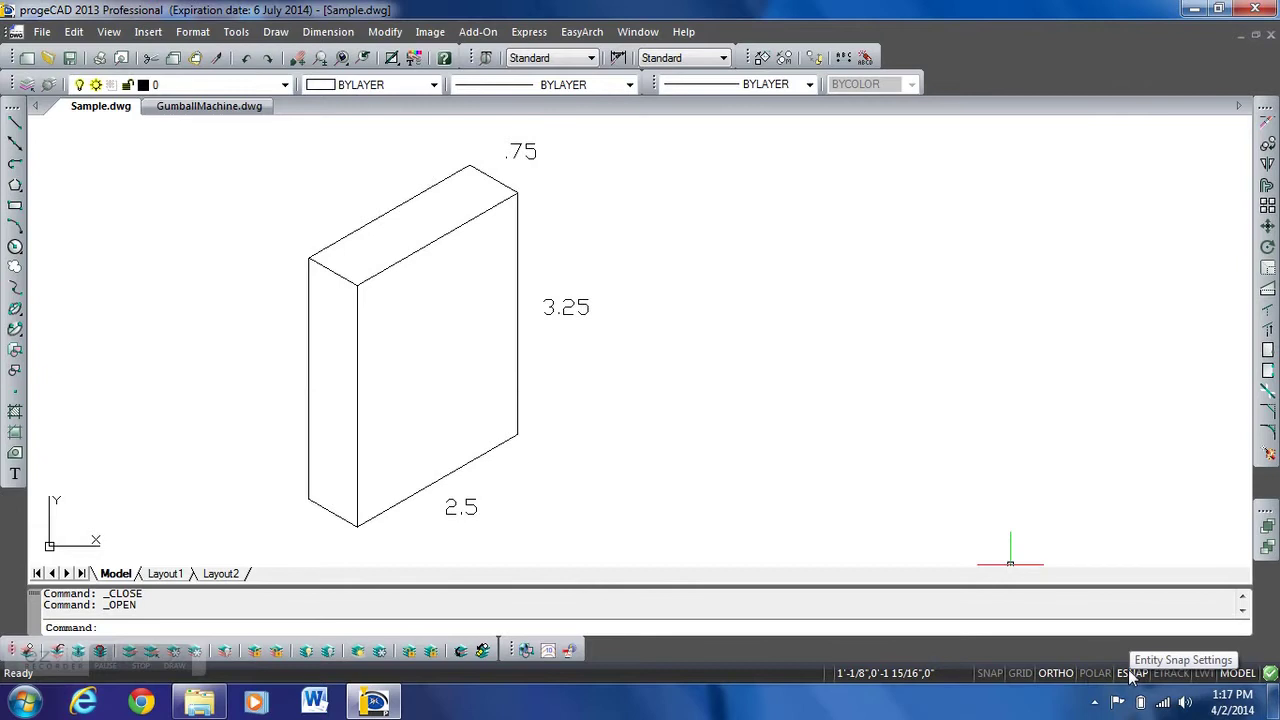
right_click(982, 671)
left_click(1026, 656)
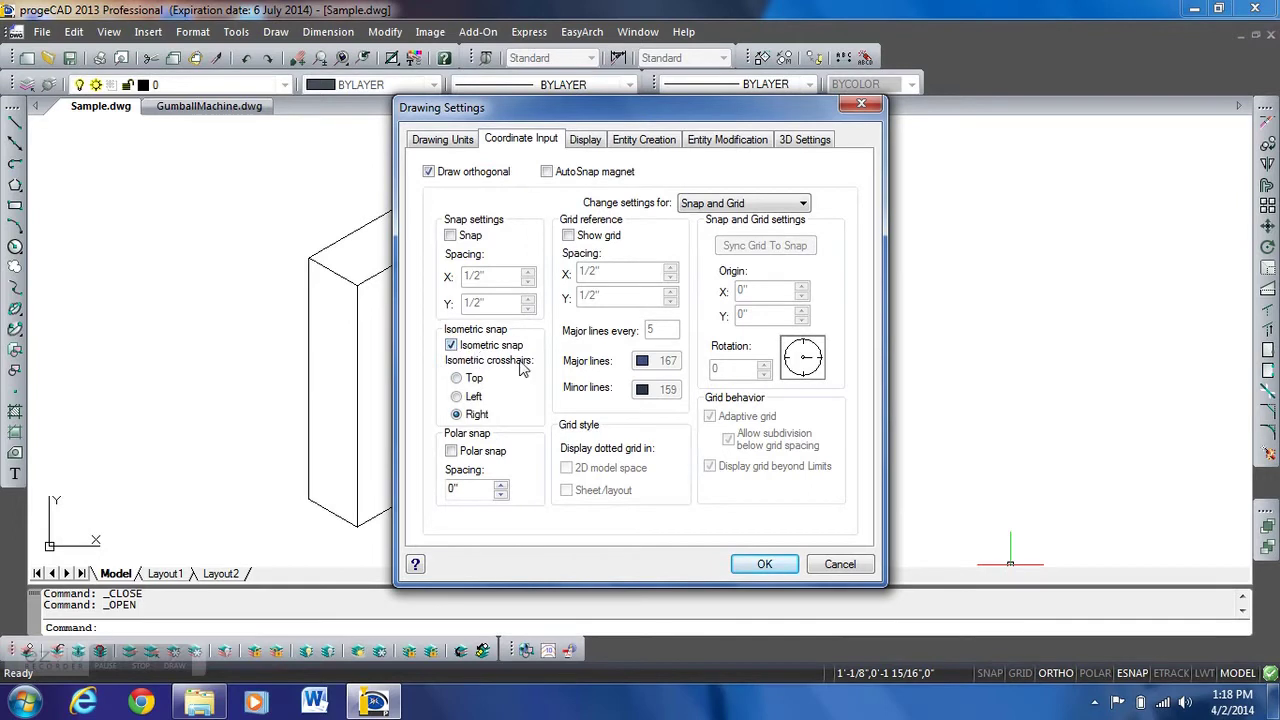
left_click(764, 566)
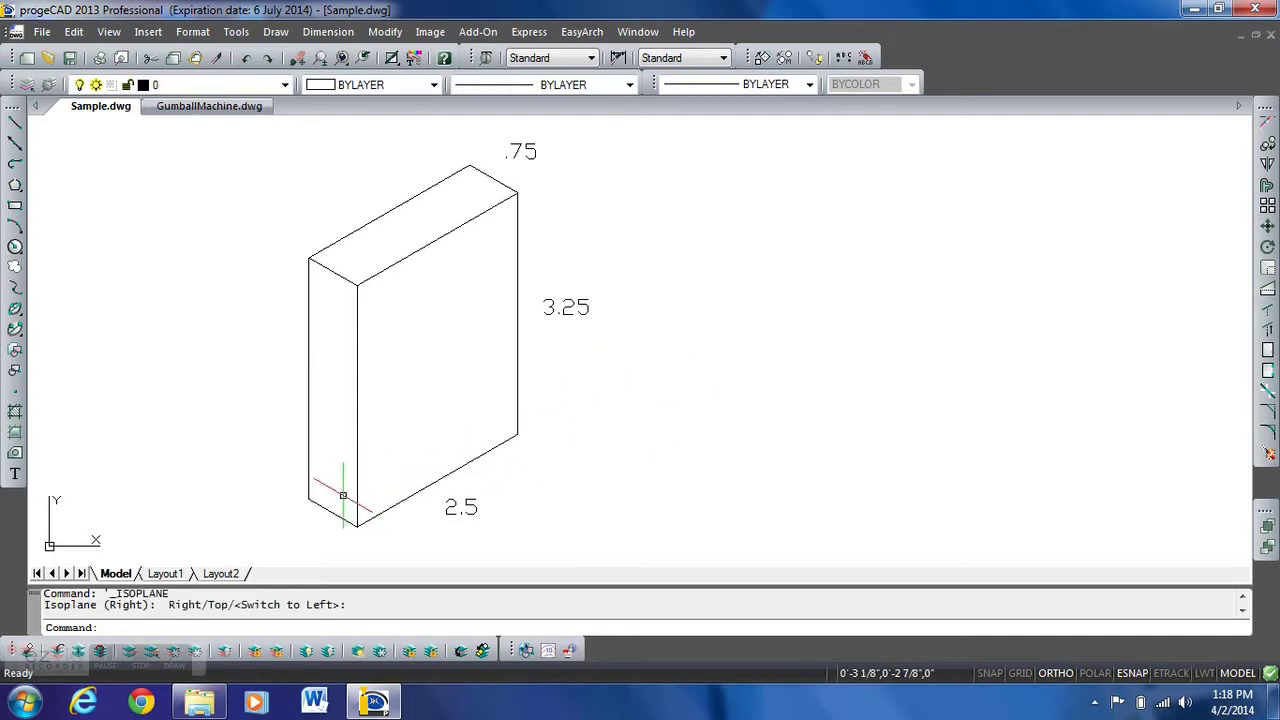
Step: Cycle the isometric crosshairs through the top, right and left planes, ending on the right plane
key("F5")
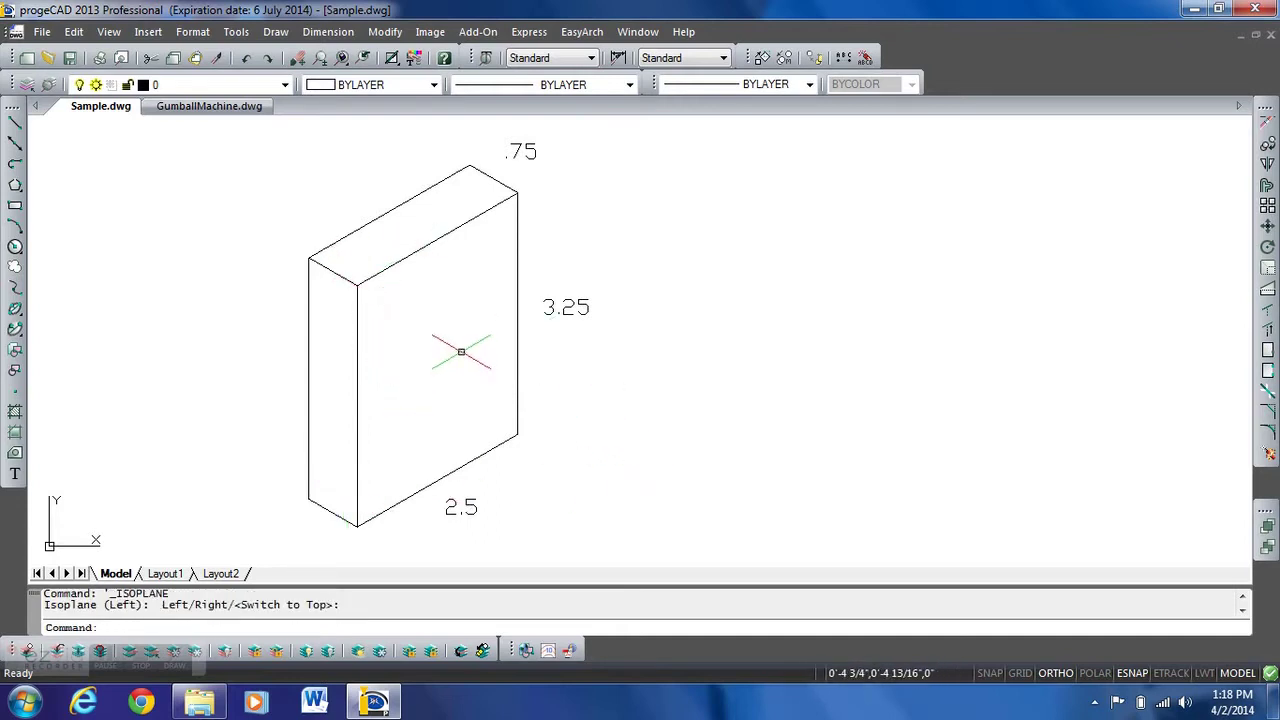
key("F5")
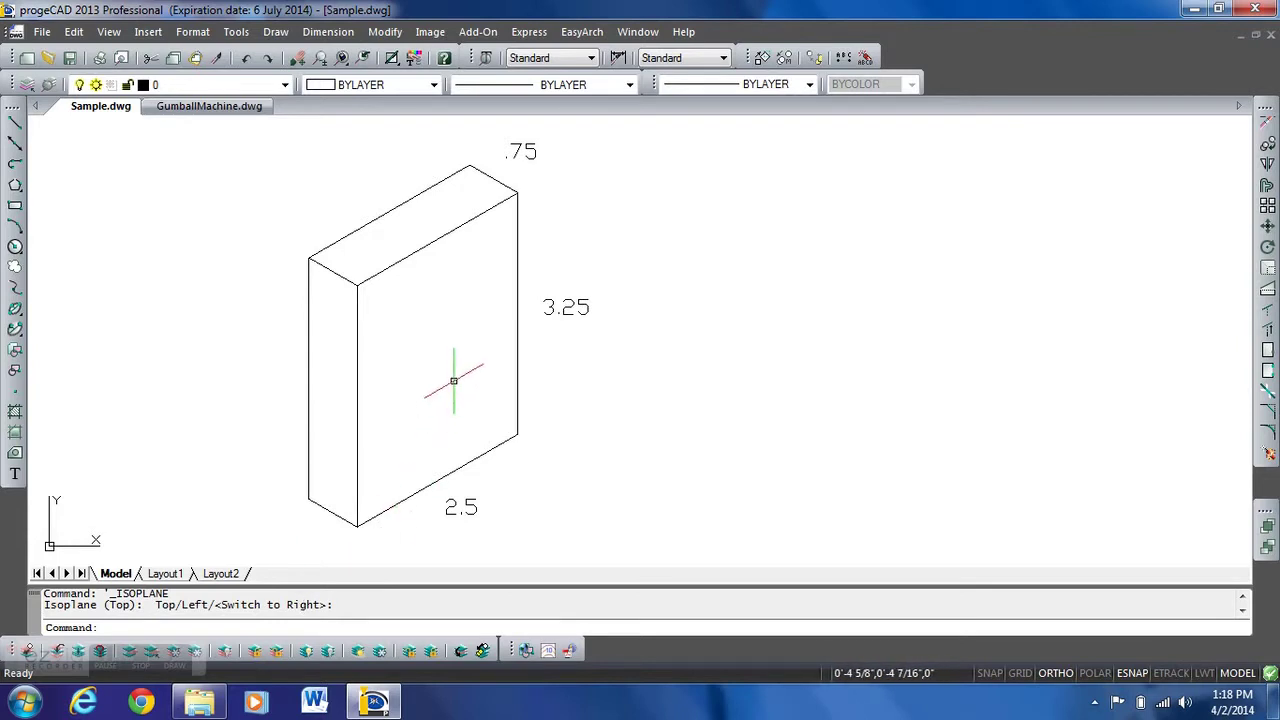
key("F5")
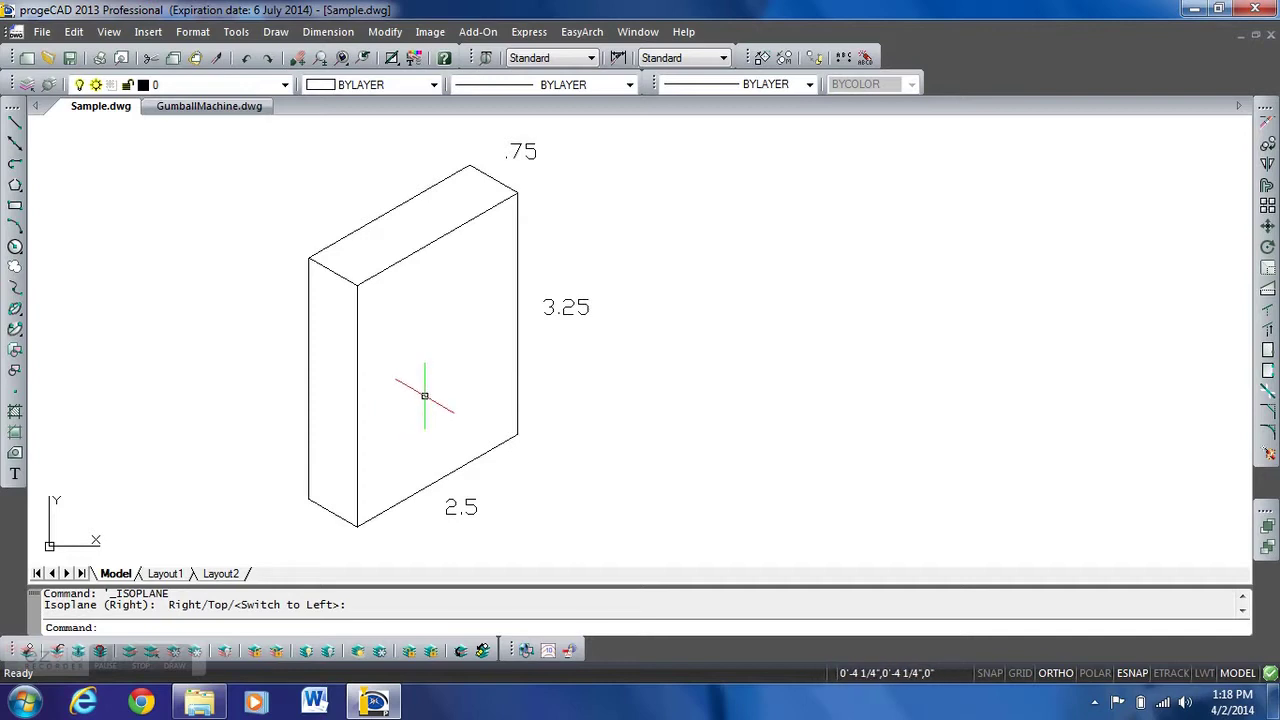
key("F5")
key("F5")
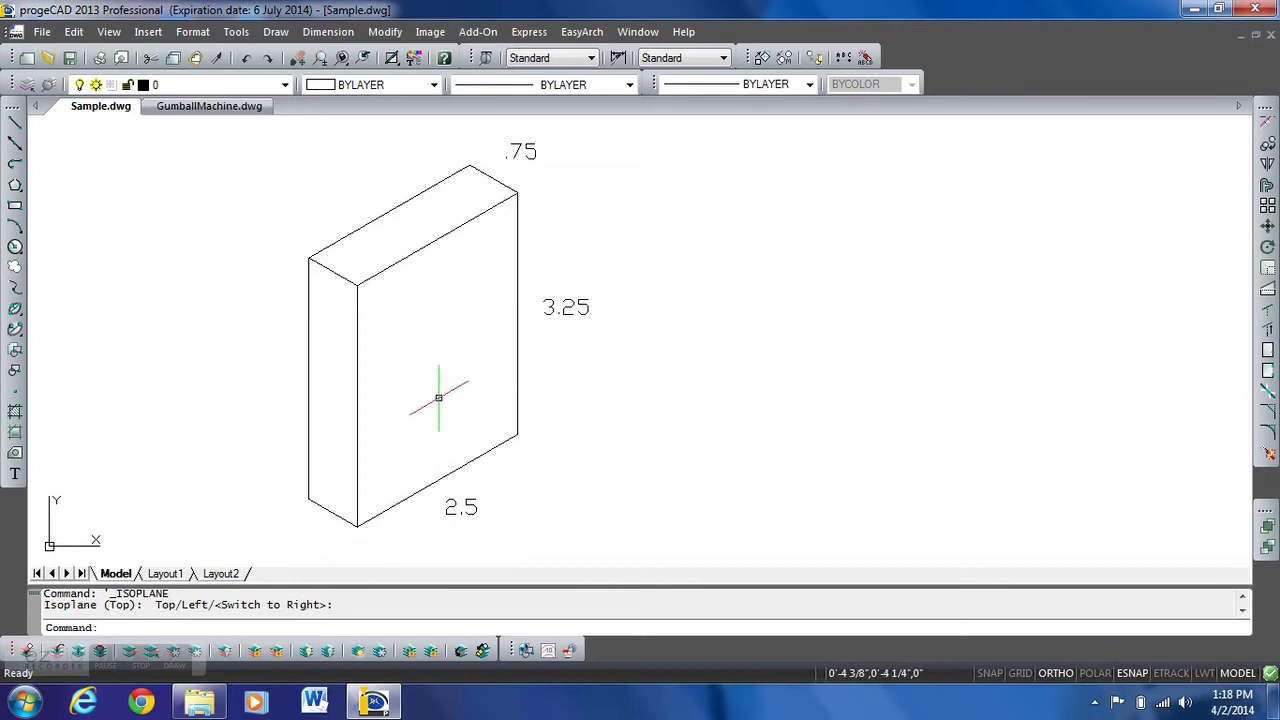
Step: Draw the block's right face beside the sample with isometric lines of 2.5, 3.25 and 2.5, closing at the start point
left_click(15, 123)
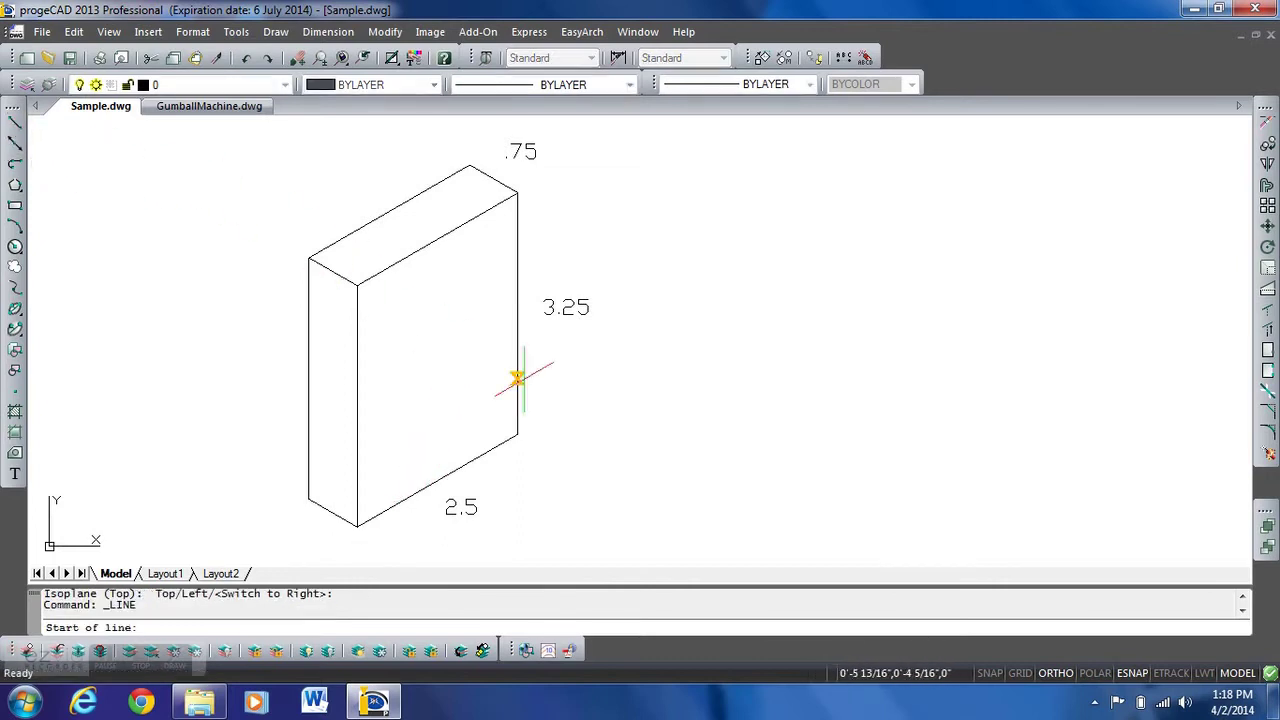
left_click(840, 468)
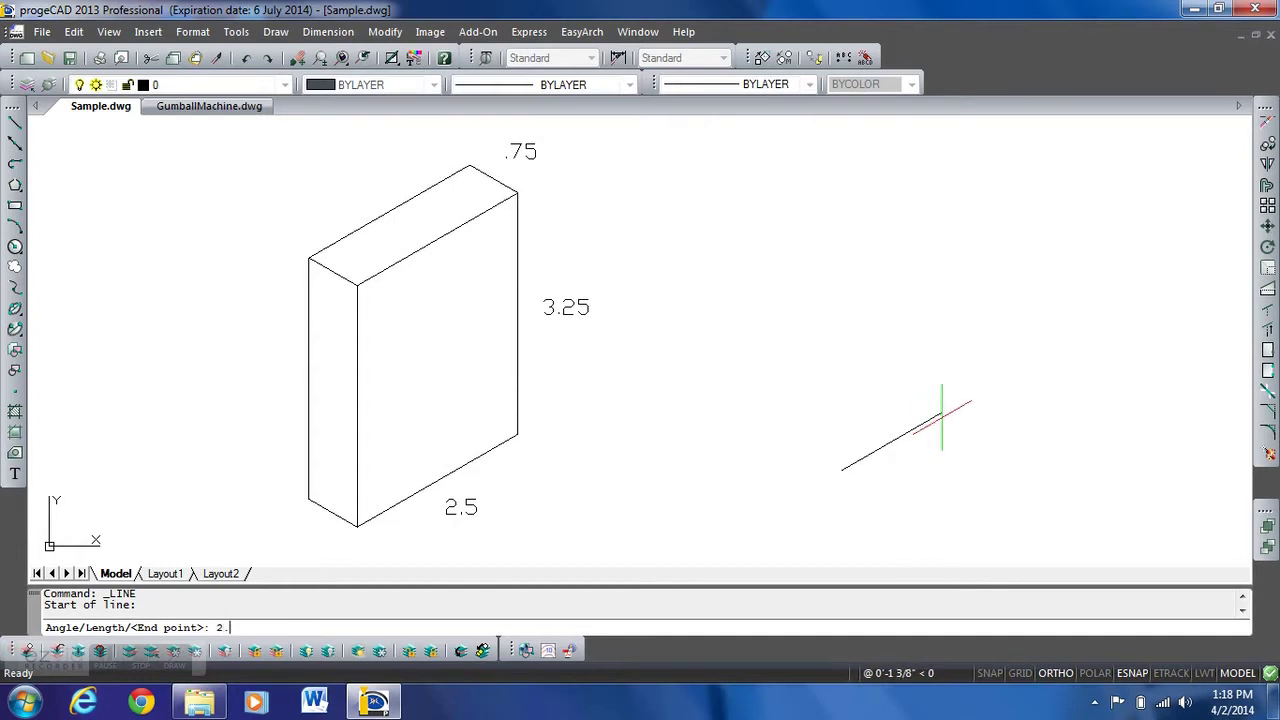
key("Return")
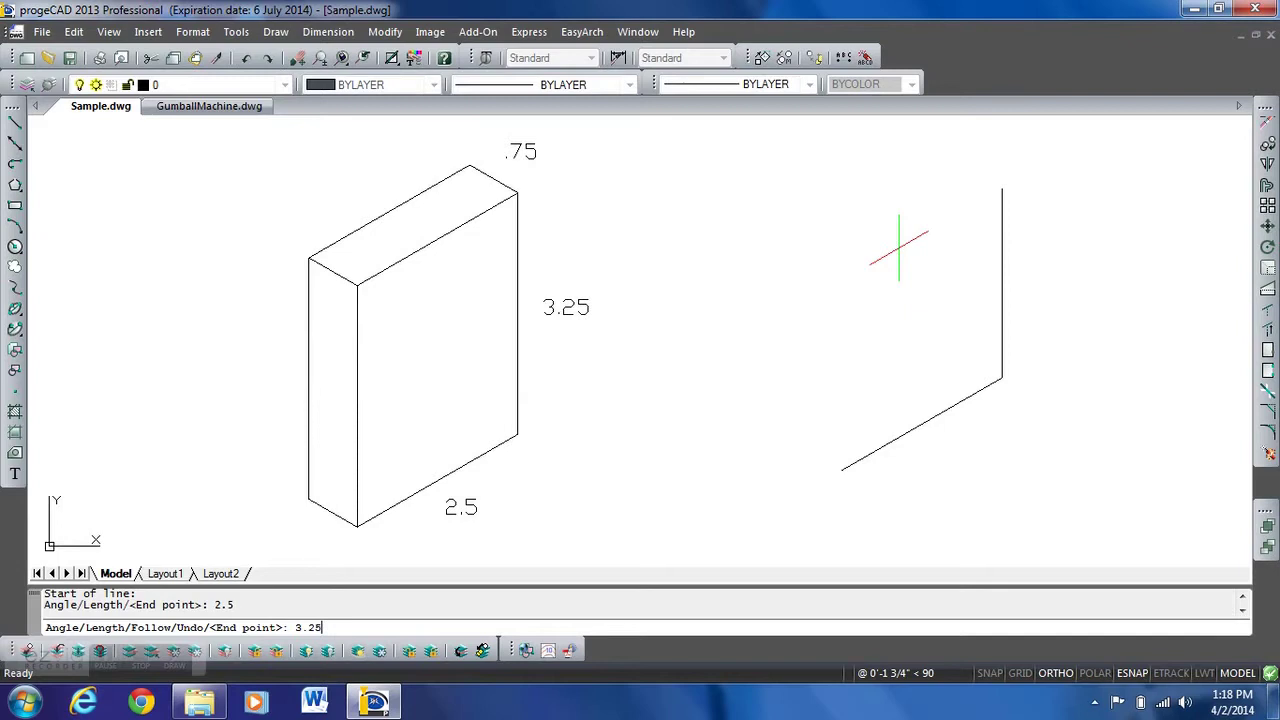
key("Return")
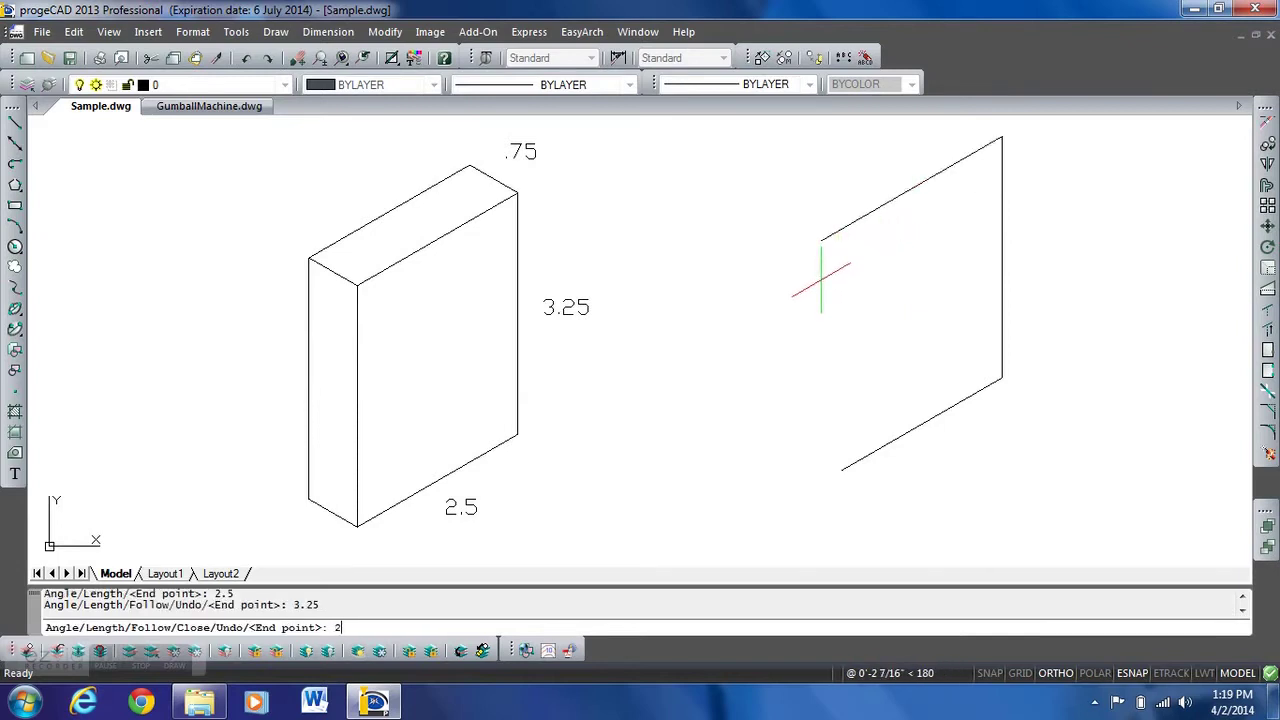
type("2.5")
key("Return")
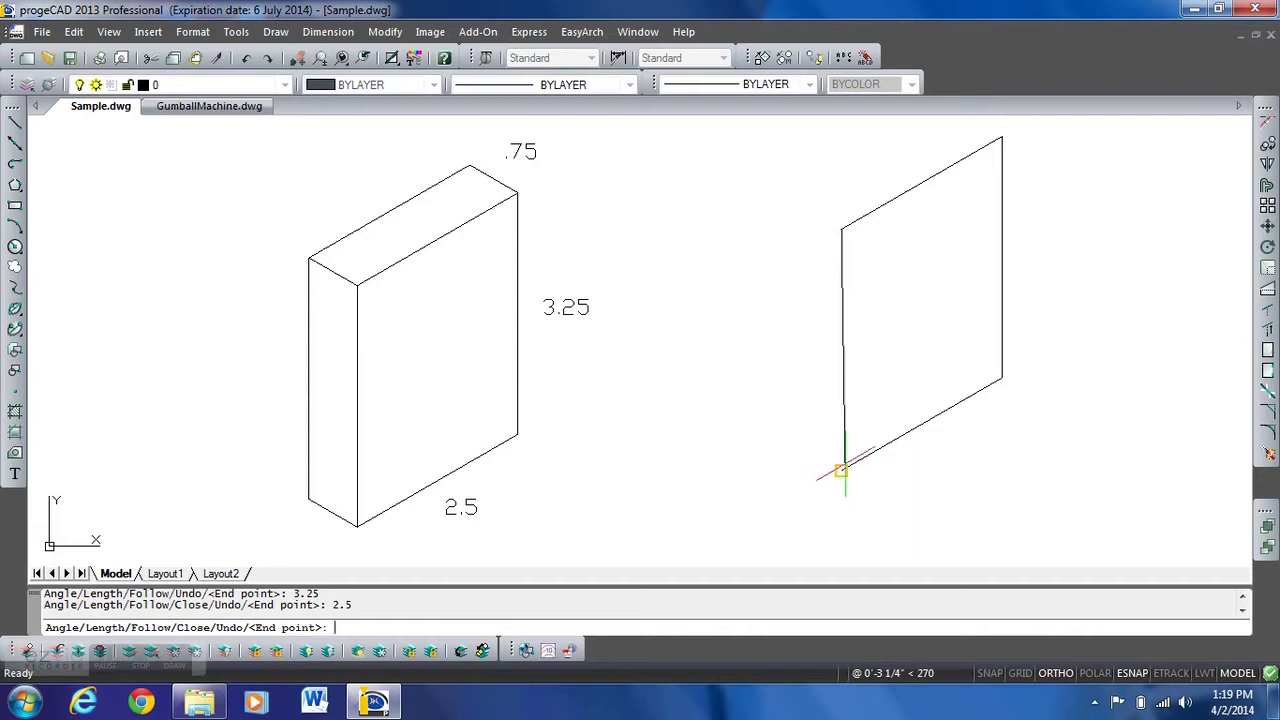
left_click(842, 470)
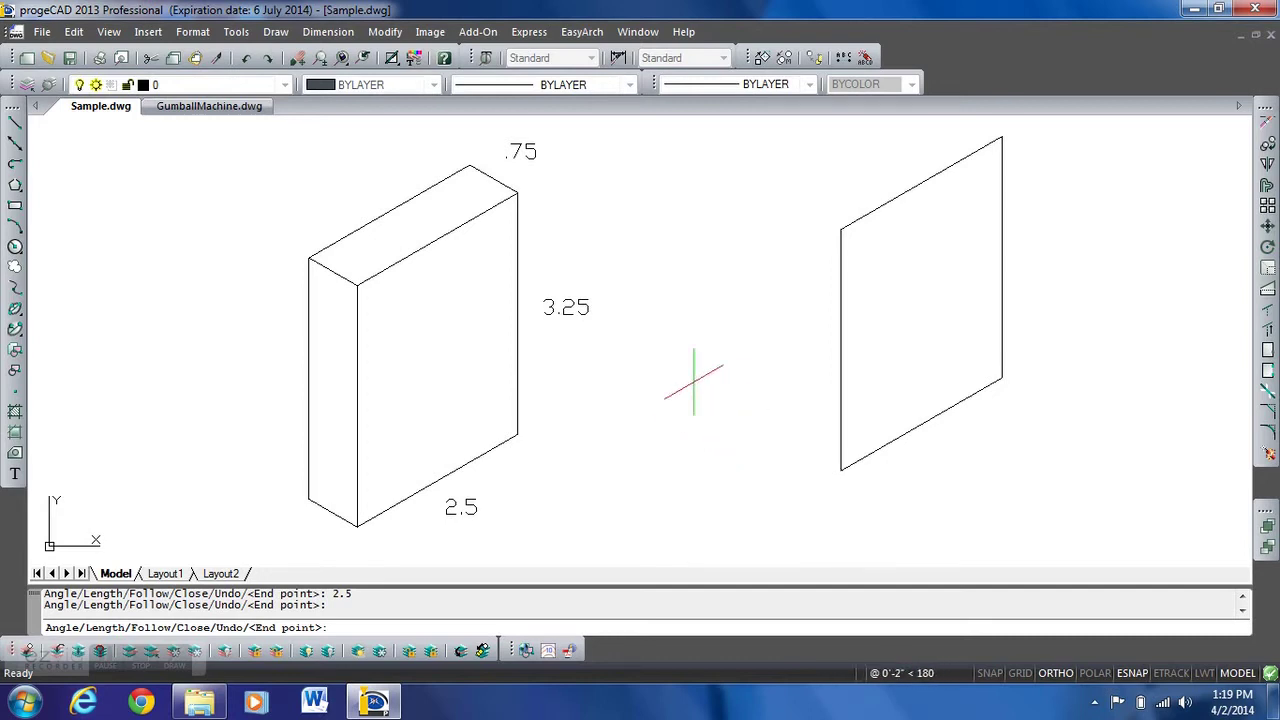
Step: On the left isoplane, add the block's left face with lines of .75 and 3.25, closing at the right face's upper corner
key("F5")
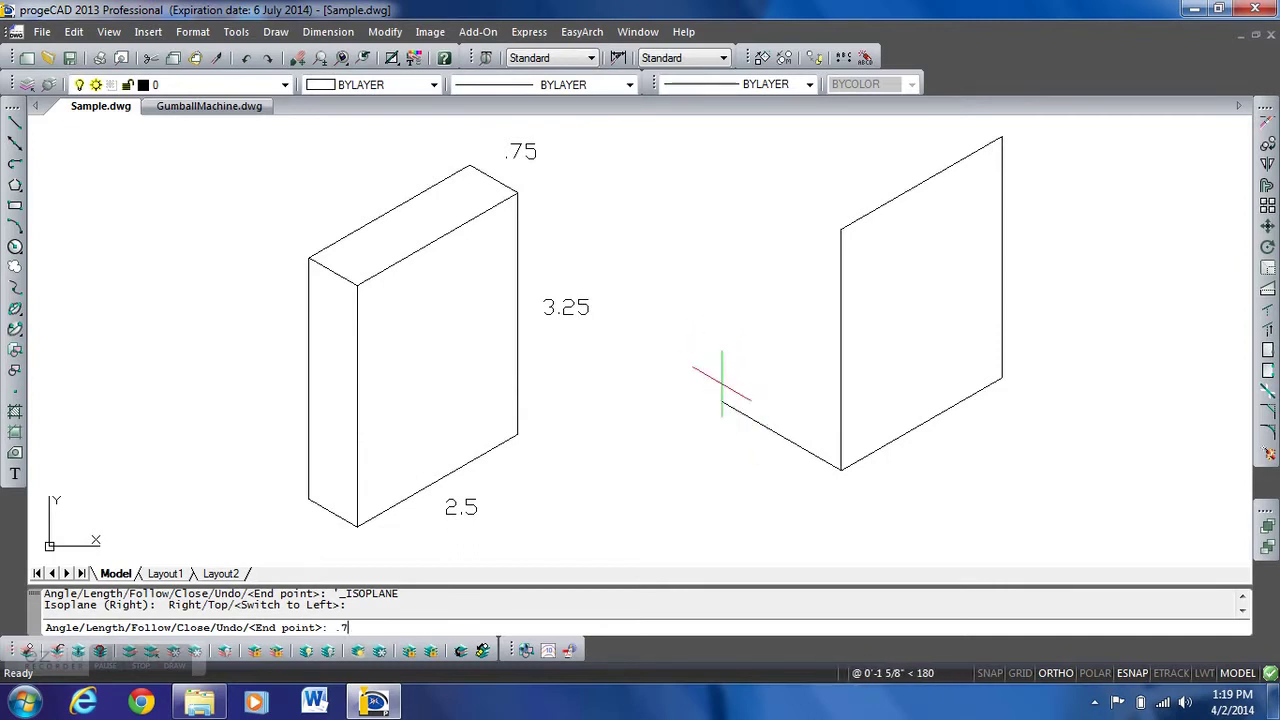
type(".75")
key("Return")
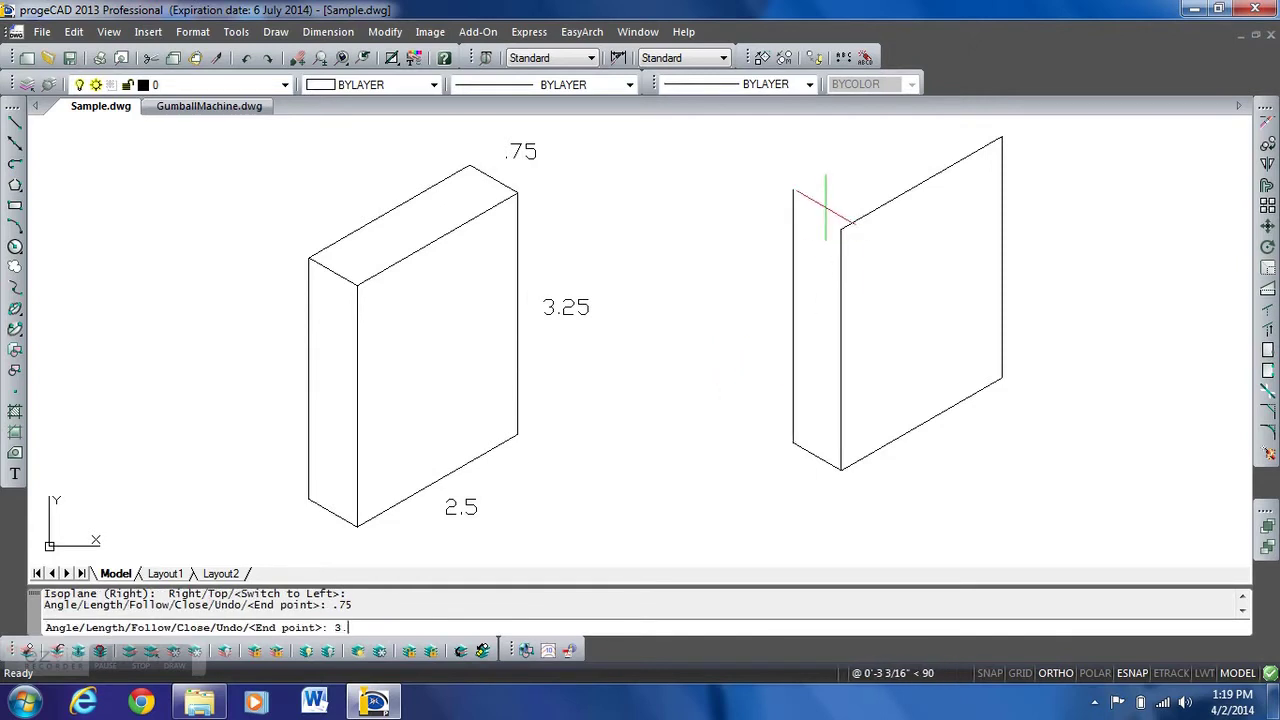
type("3.25")
key("Return")
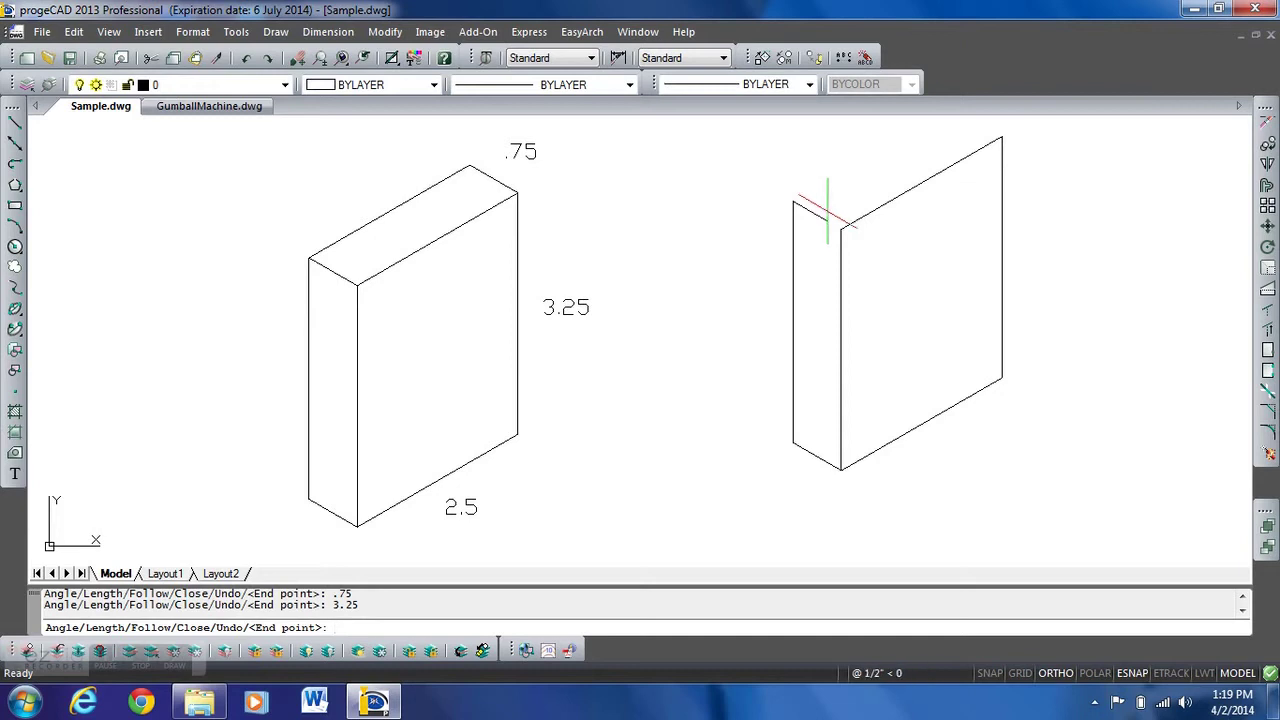
left_click(841, 228)
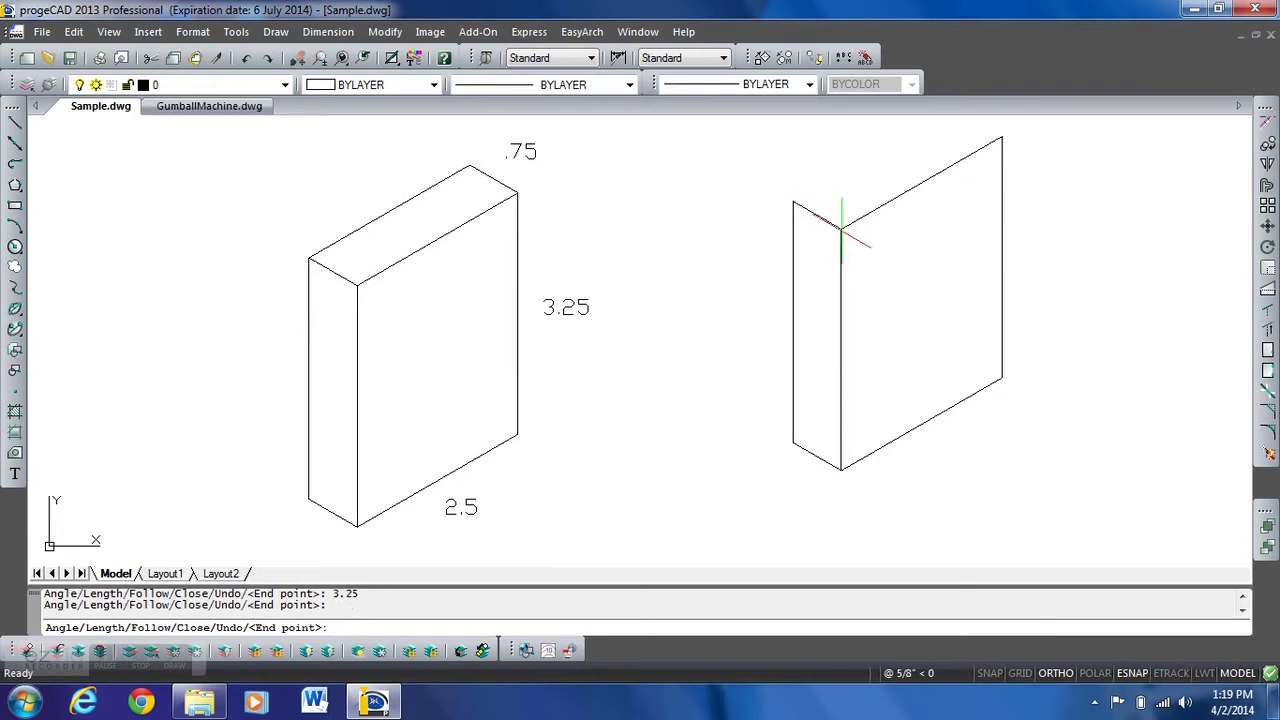
mouse_move(843, 251)
middle_mouse_down()
mouse_move(714, 348)
mouse_move(743, 330)
middle_mouse_up()
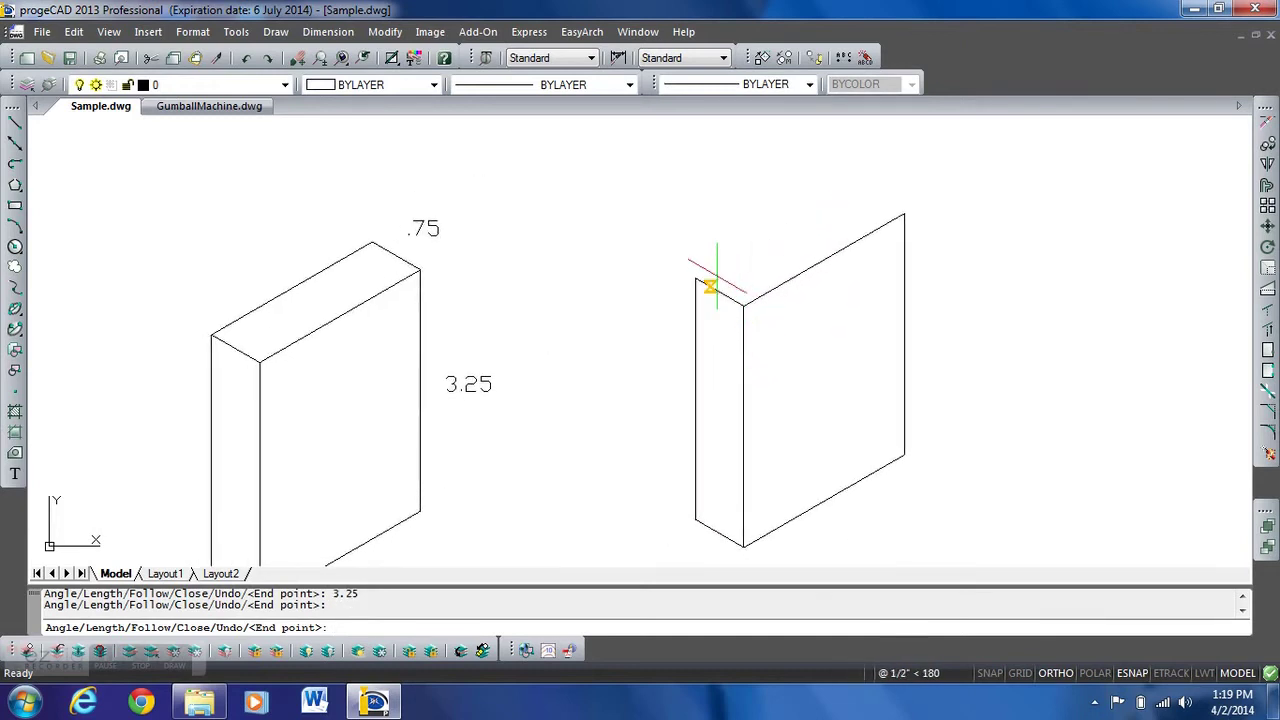
key("Return")
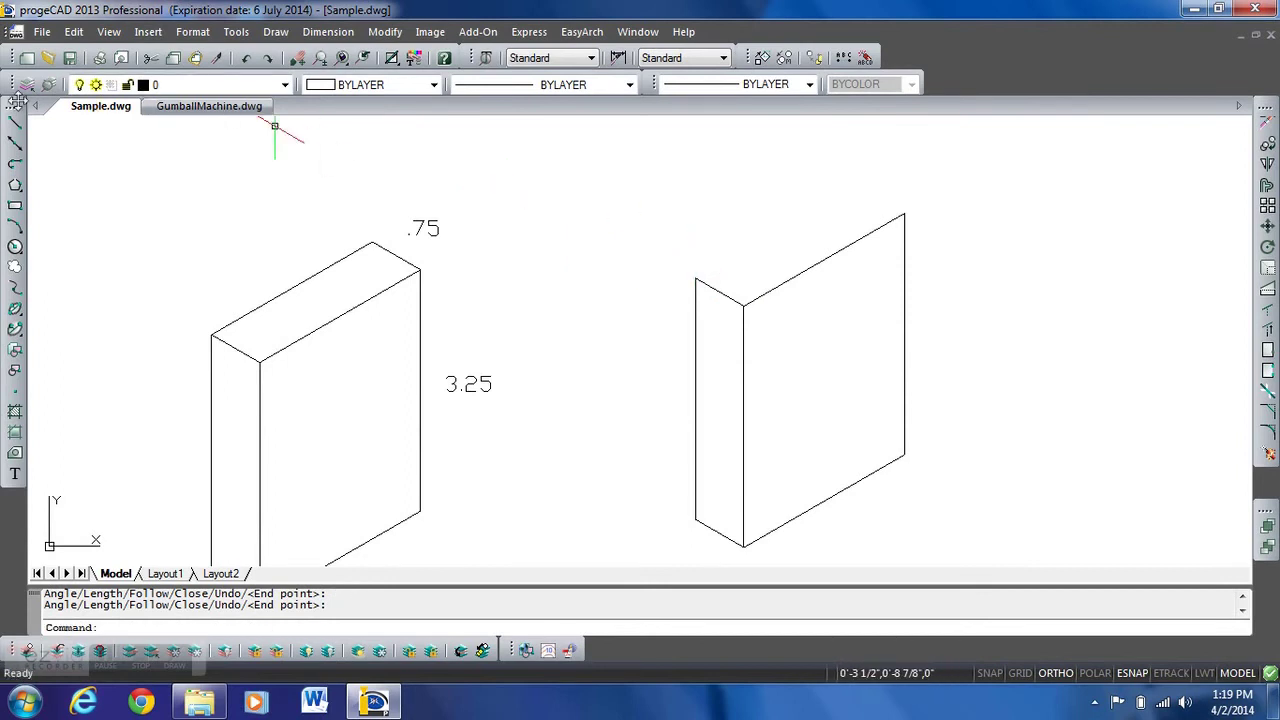
Step: On the top isoplane, complete the top face with a .75 line from the far upper corner and a line to the left face
left_click(15, 123)
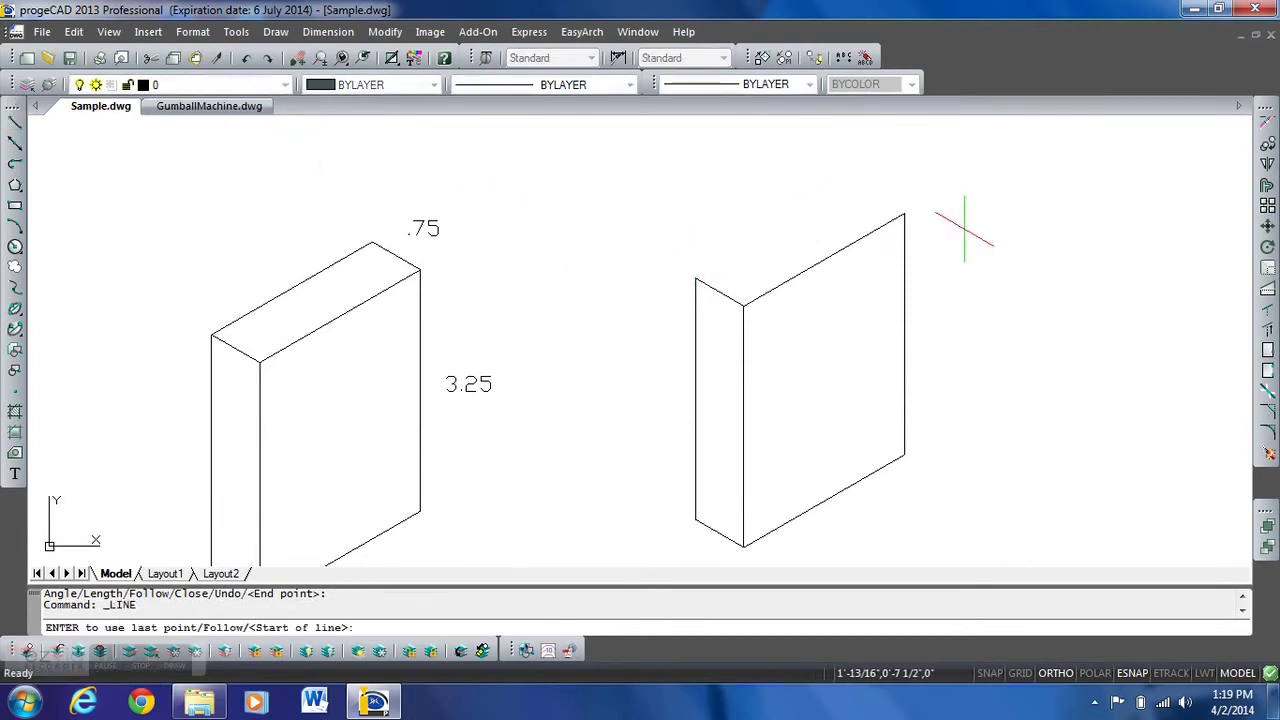
left_click(900, 215)
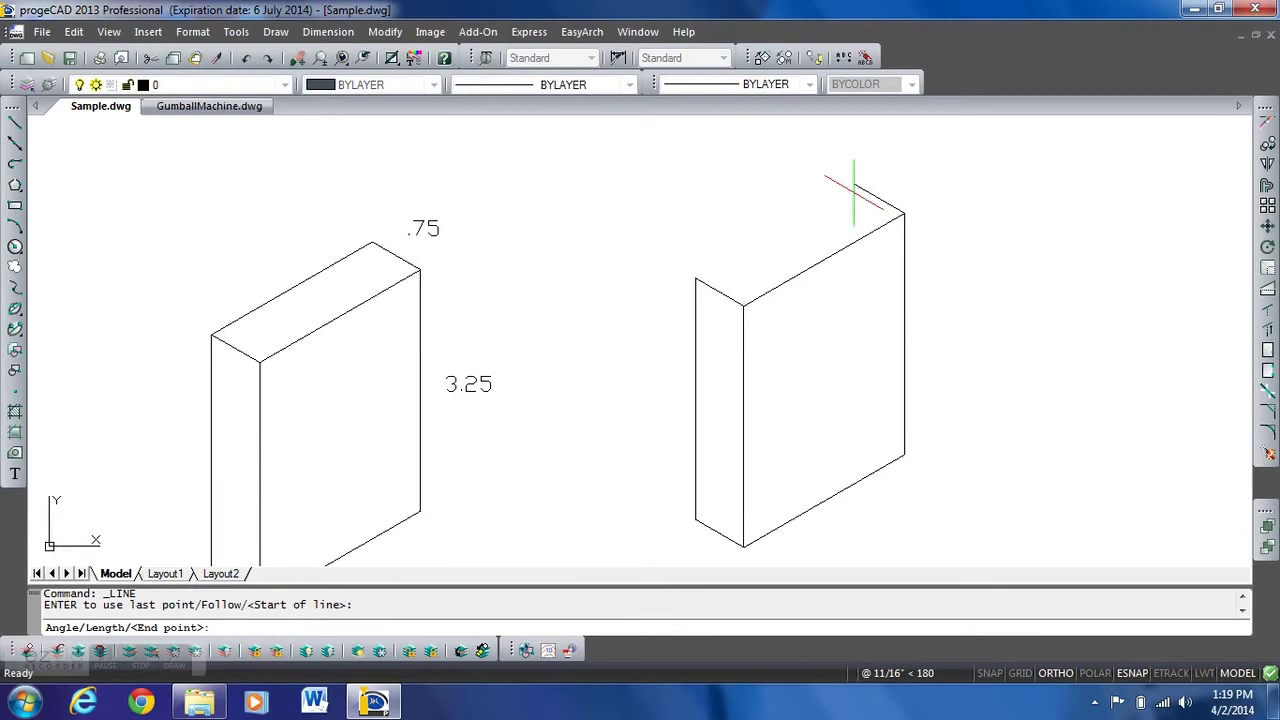
key("F5")
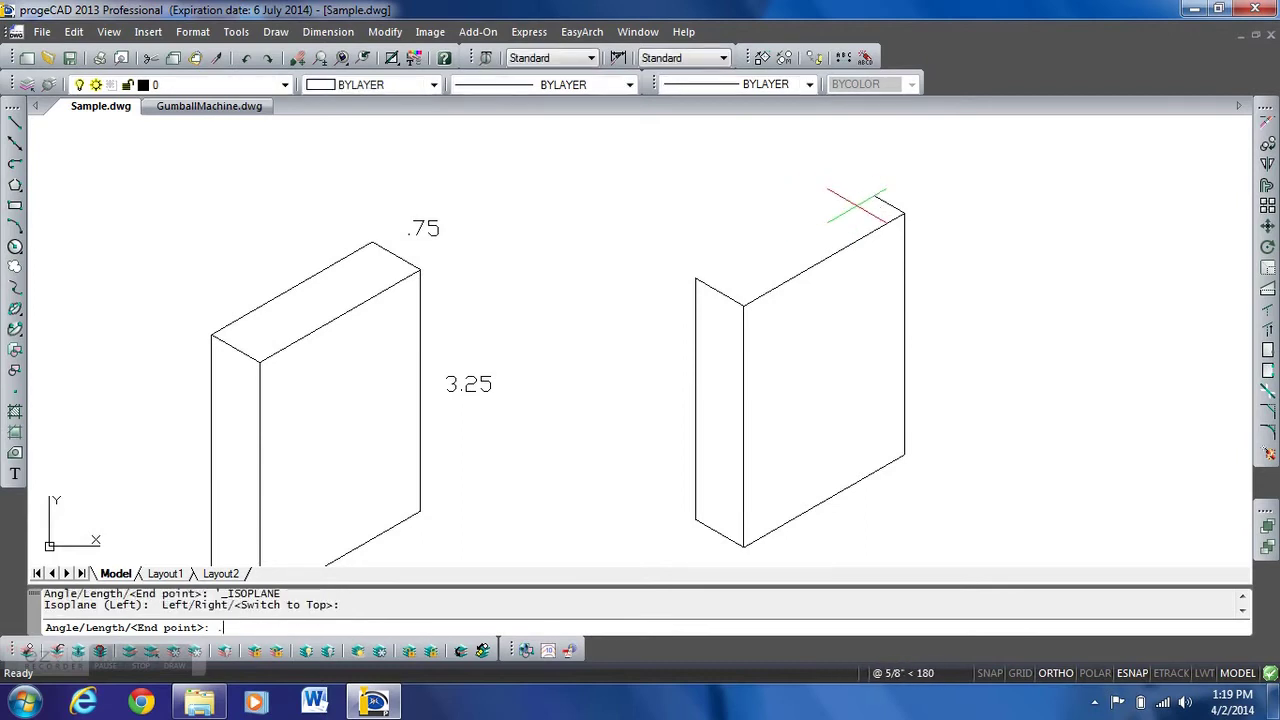
type(".75")
key("Return")
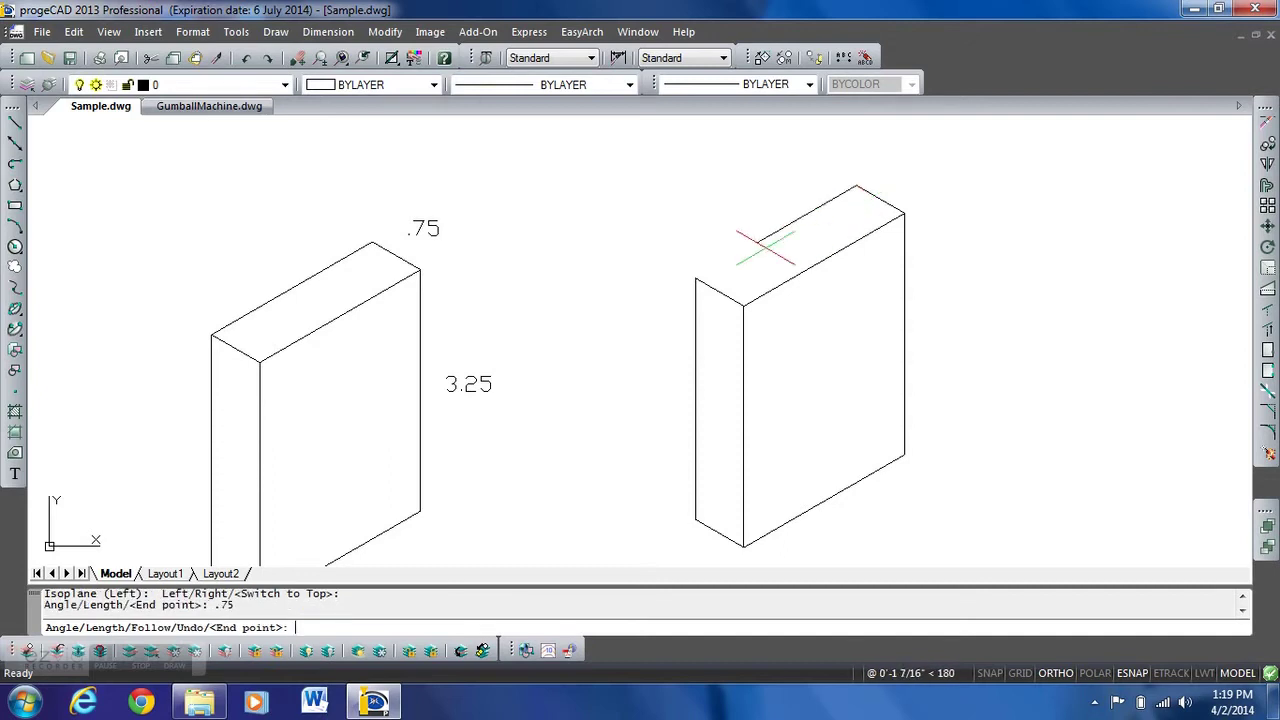
key("Return")
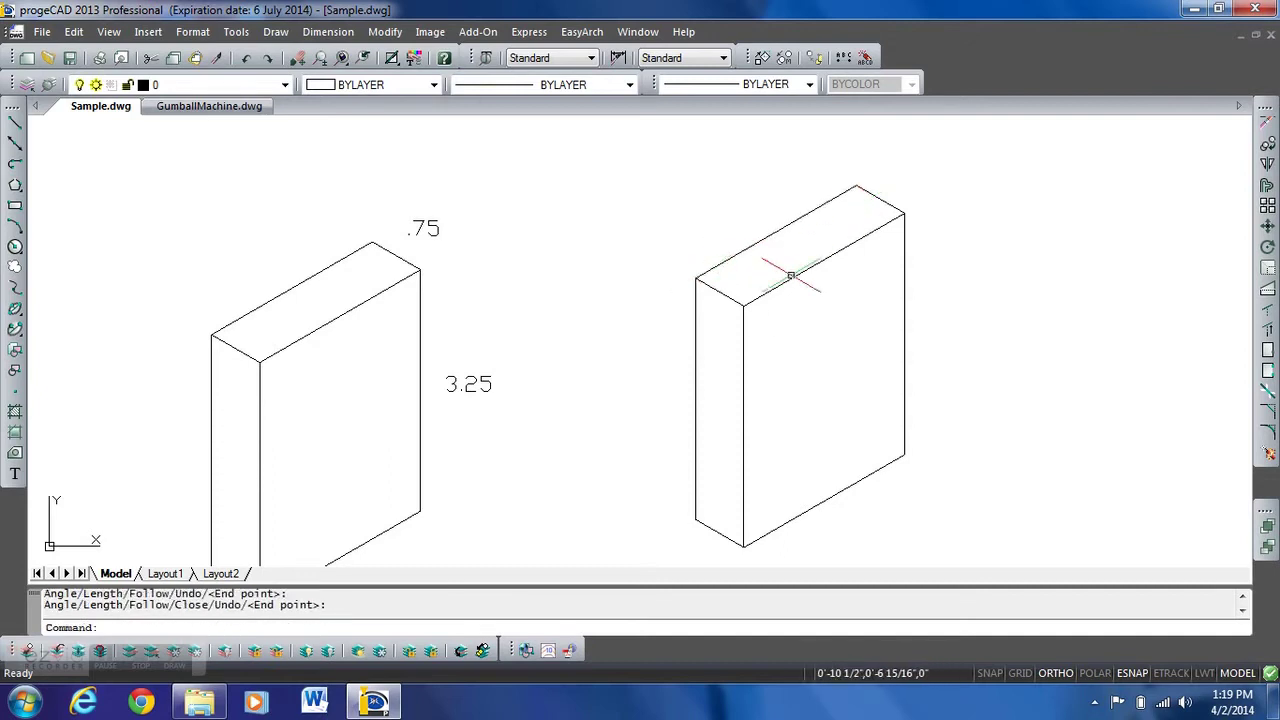
Step: Compare the square sample with the 3.5 DIA hole to part 2 in GumballMachine.dwg, and return to Sample.dwg
middle_click_drag(784, 319, 772, 279)
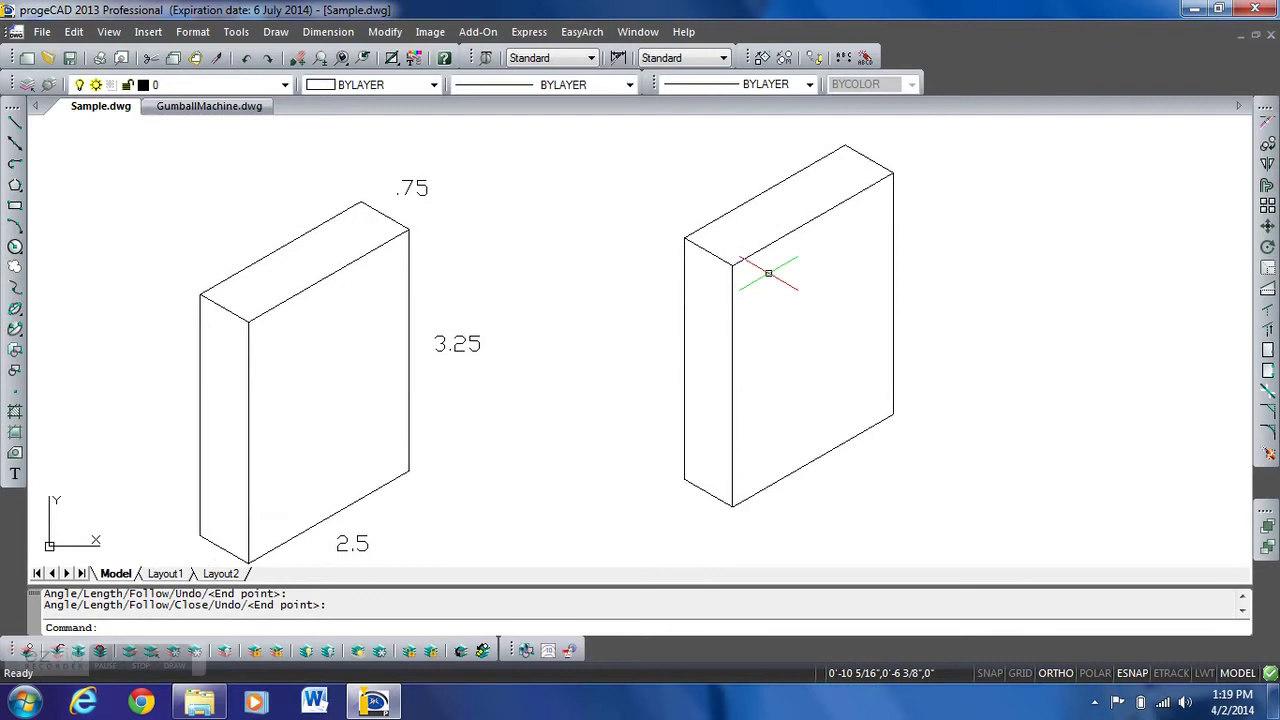
middle_click_drag(771, 188, 757, 434)
middle_click_drag(700, 329, 733, 399)
scroll(733, 399, "down", 4)
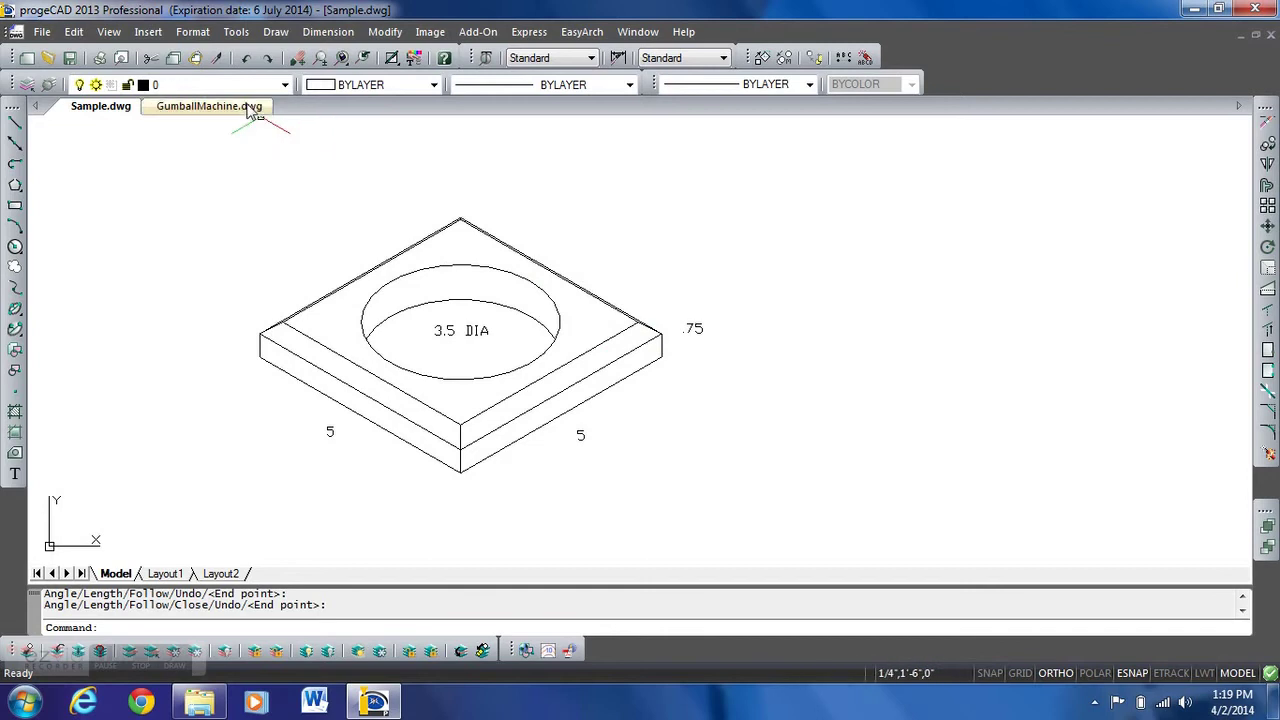
left_click(209, 106)
mouse_move(480, 200)
middle_mouse_down()
mouse_move(500, 42)
mouse_move(560, 336)
middle_mouse_up()
scroll(485, 220, "up", 2)
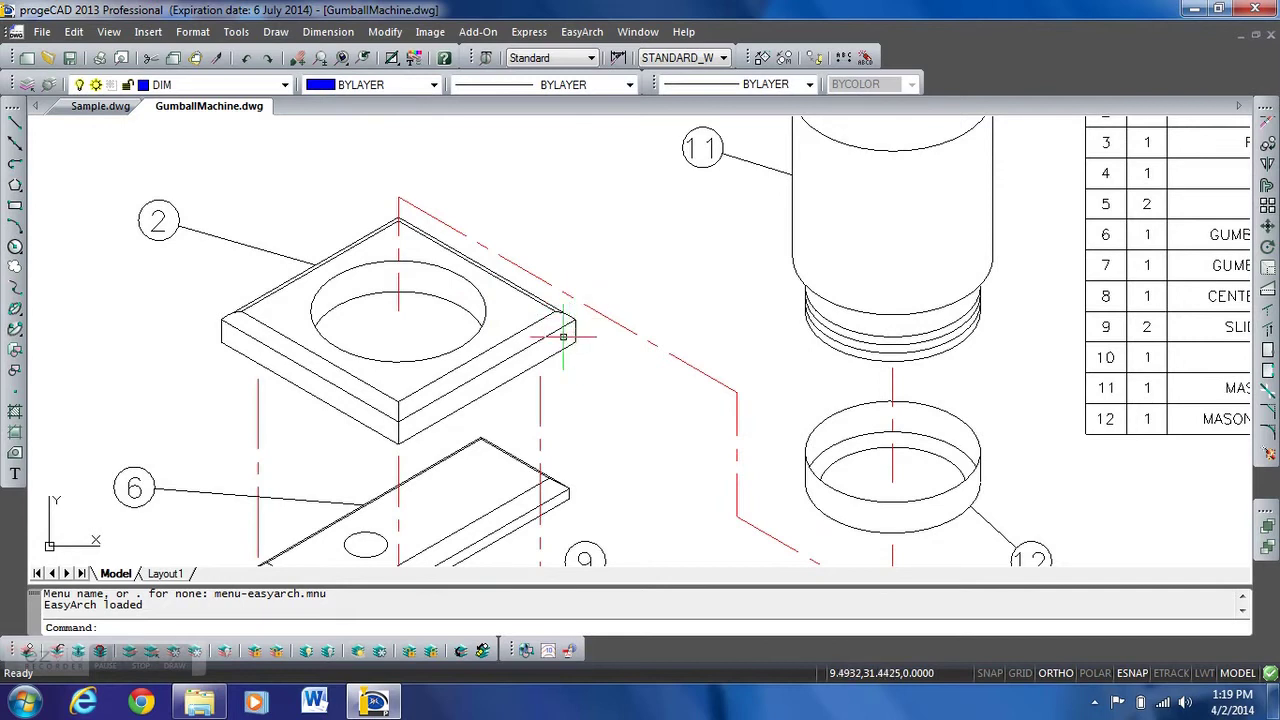
scroll(563, 337, "up", 2)
scroll(326, 309, "up", 1)
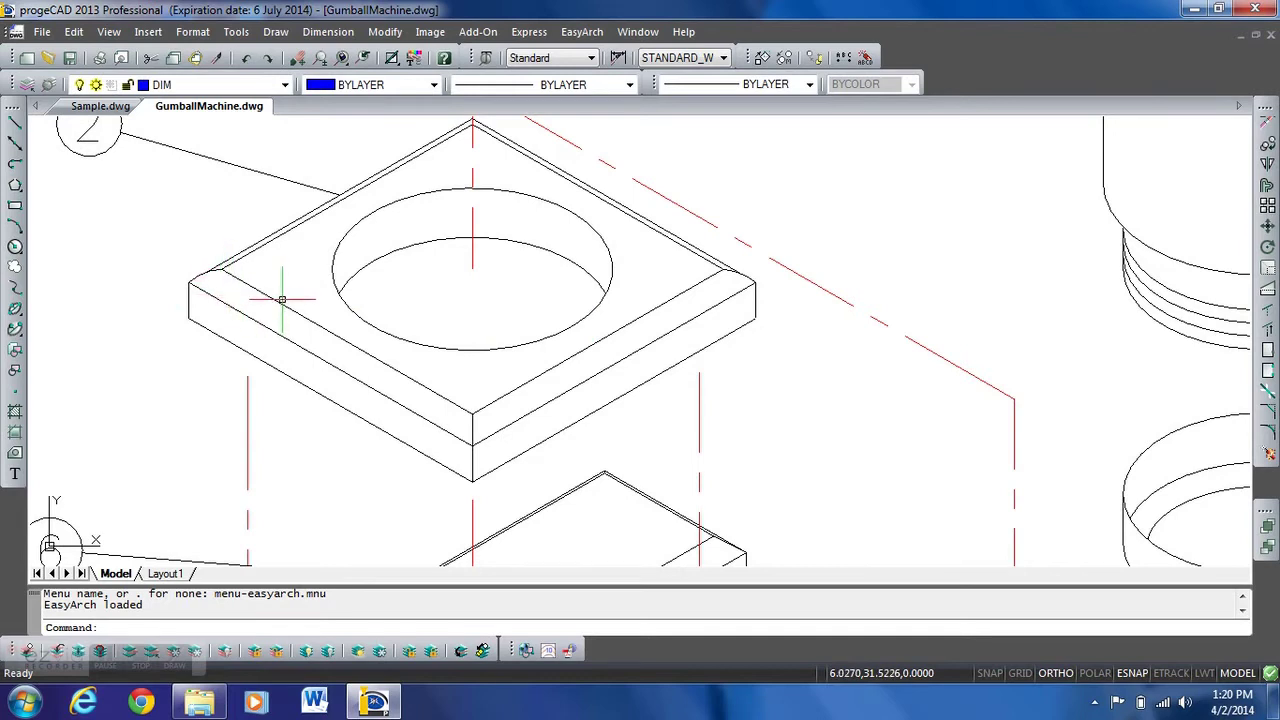
left_click(99, 106)
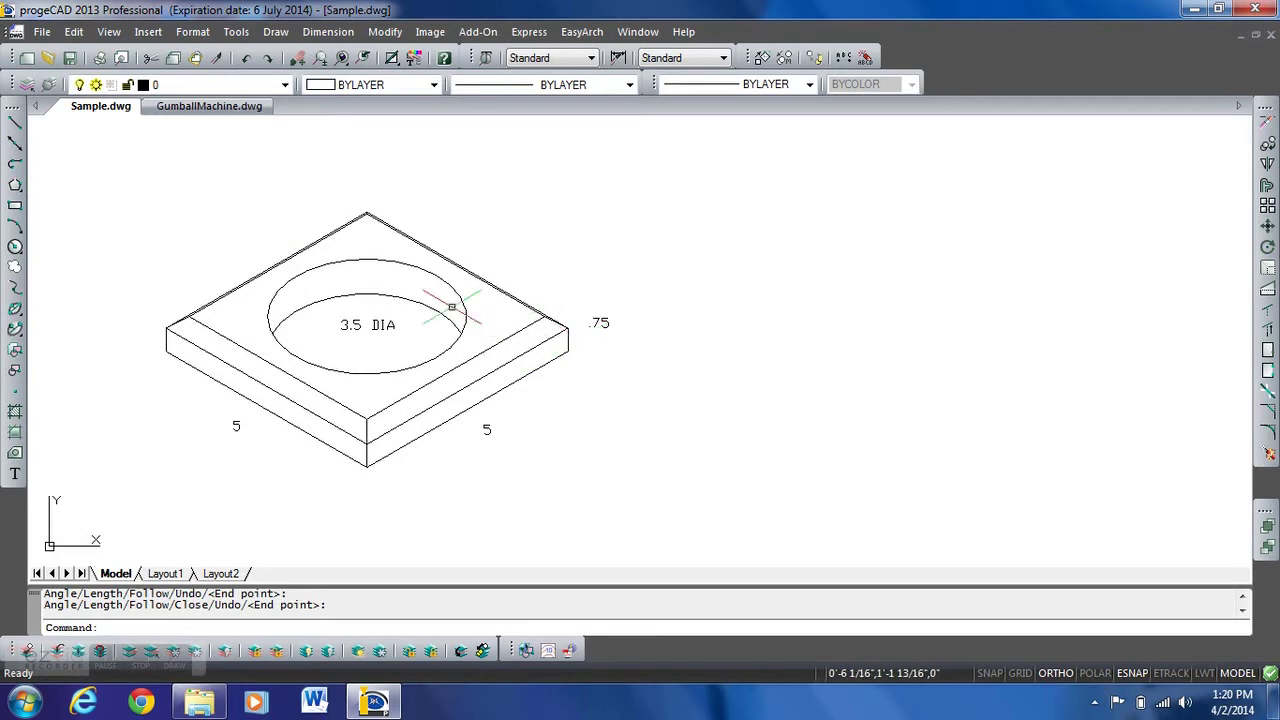
Step: Draw the top face beside the sample with 5-unit isometric lines on the top isoplane, closing at the start point
left_click(15, 123)
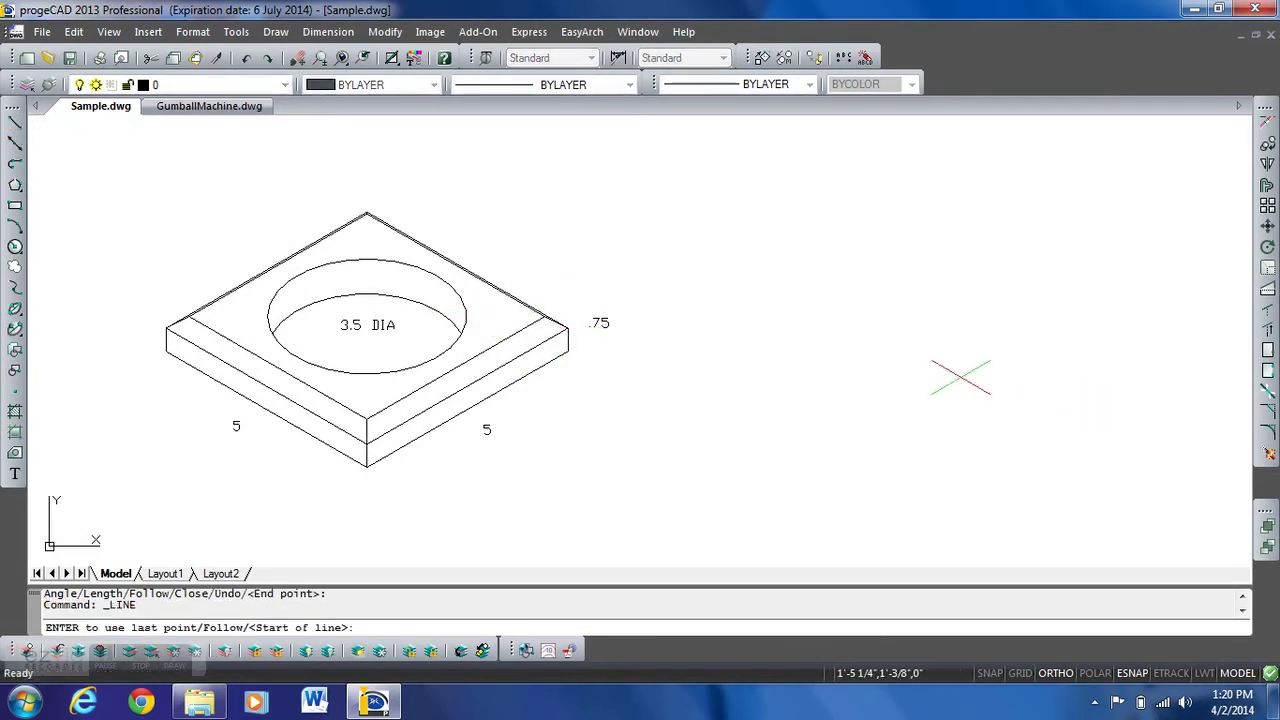
left_click(927, 380)
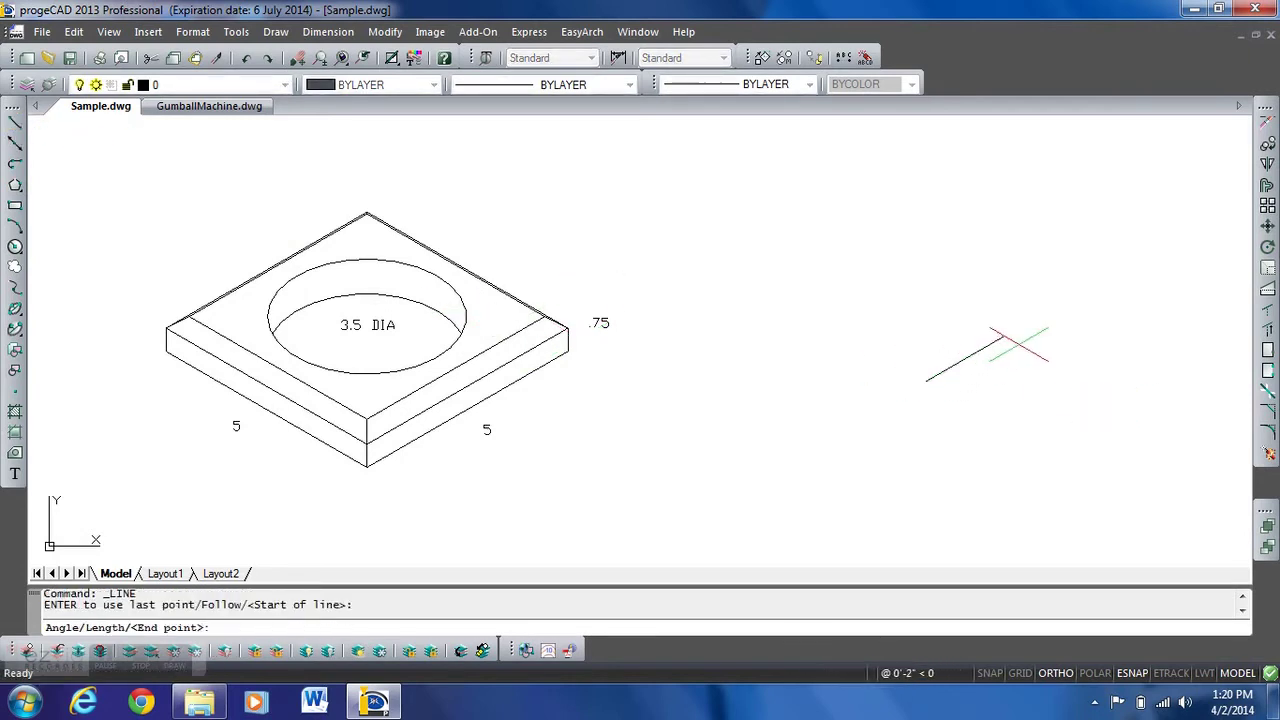
type("5")
key("Return")
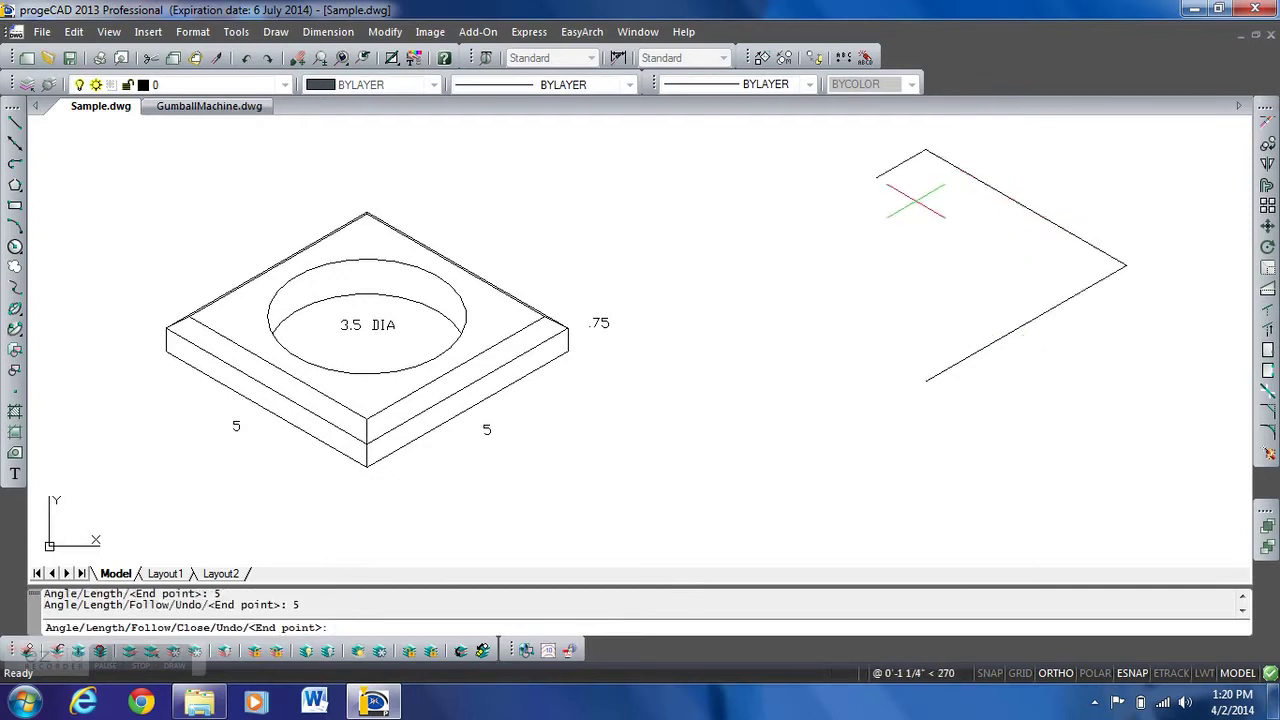
key("Return")
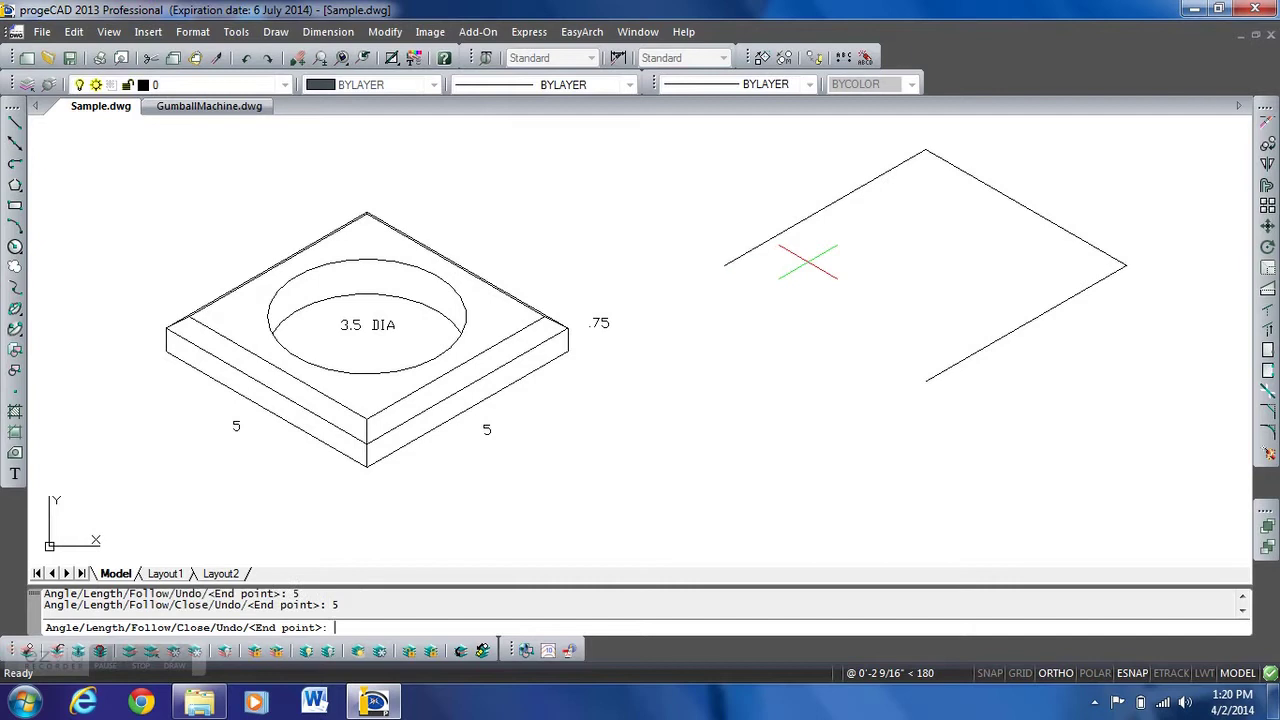
left_click(924, 379)
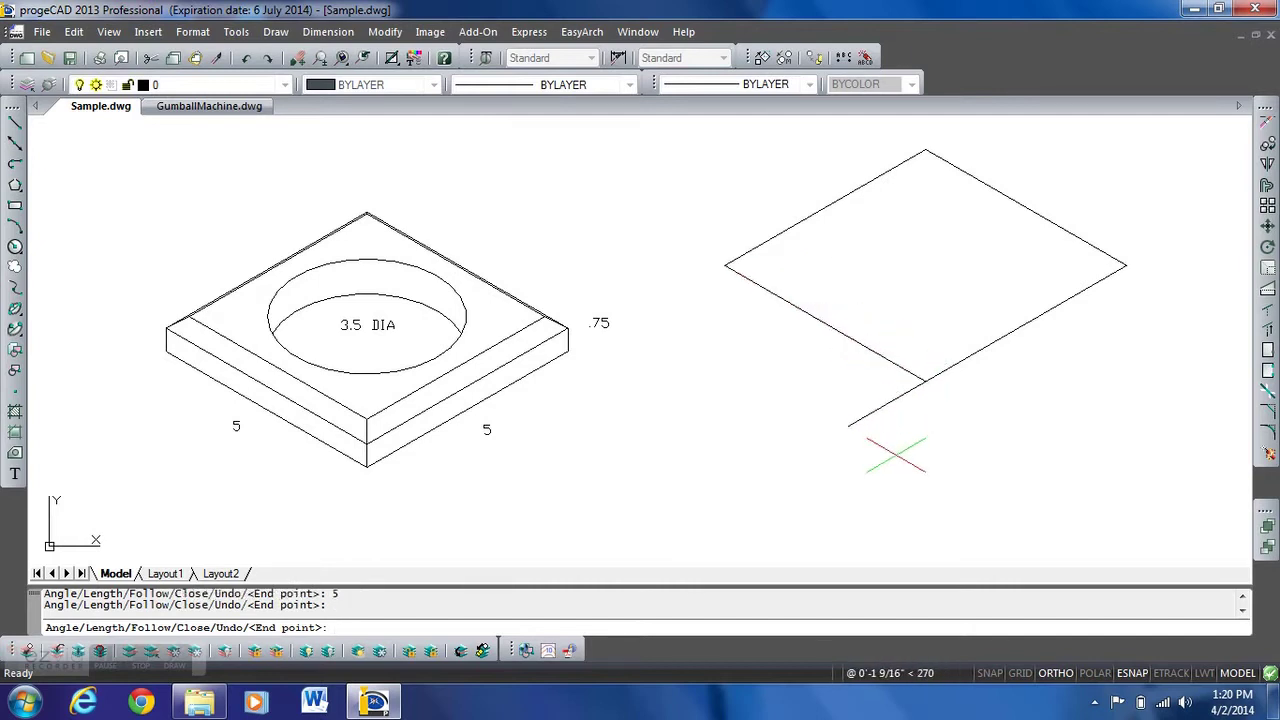
Step: On the right isoplane, add the right face with lines of .75 and 5, closing at the top face's far corner
key("F5")
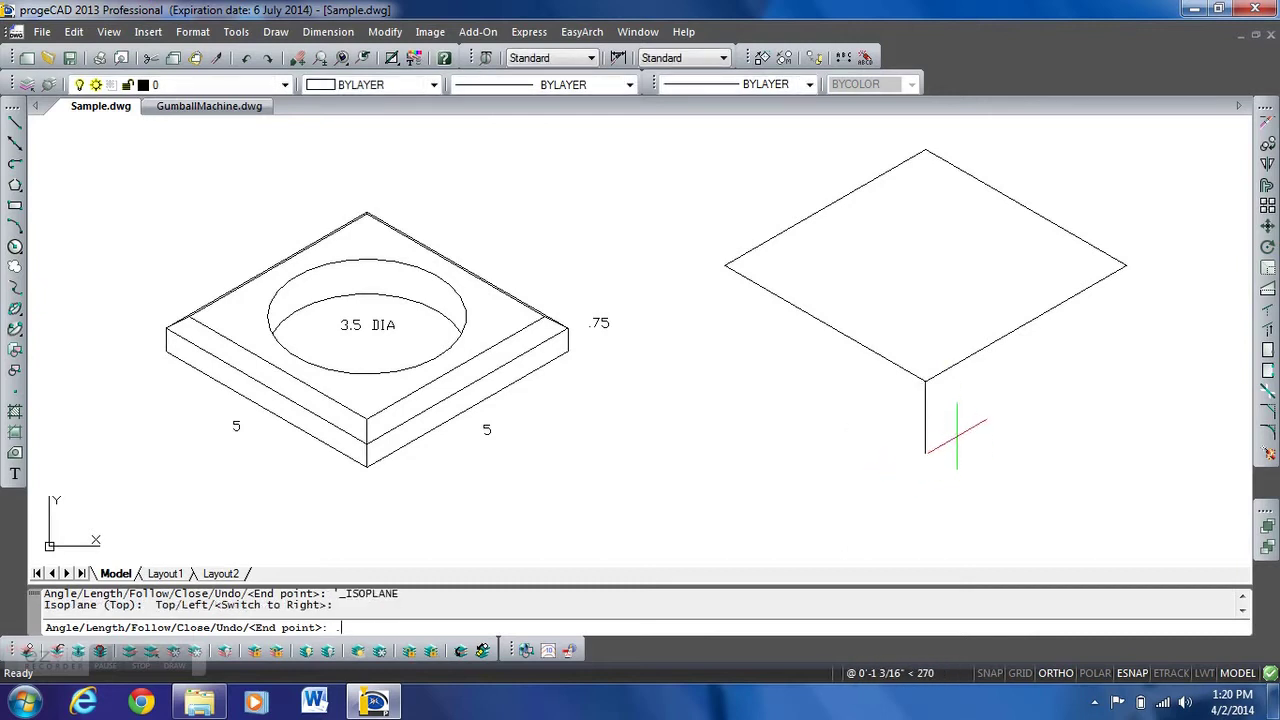
type(".75")
key("Return")
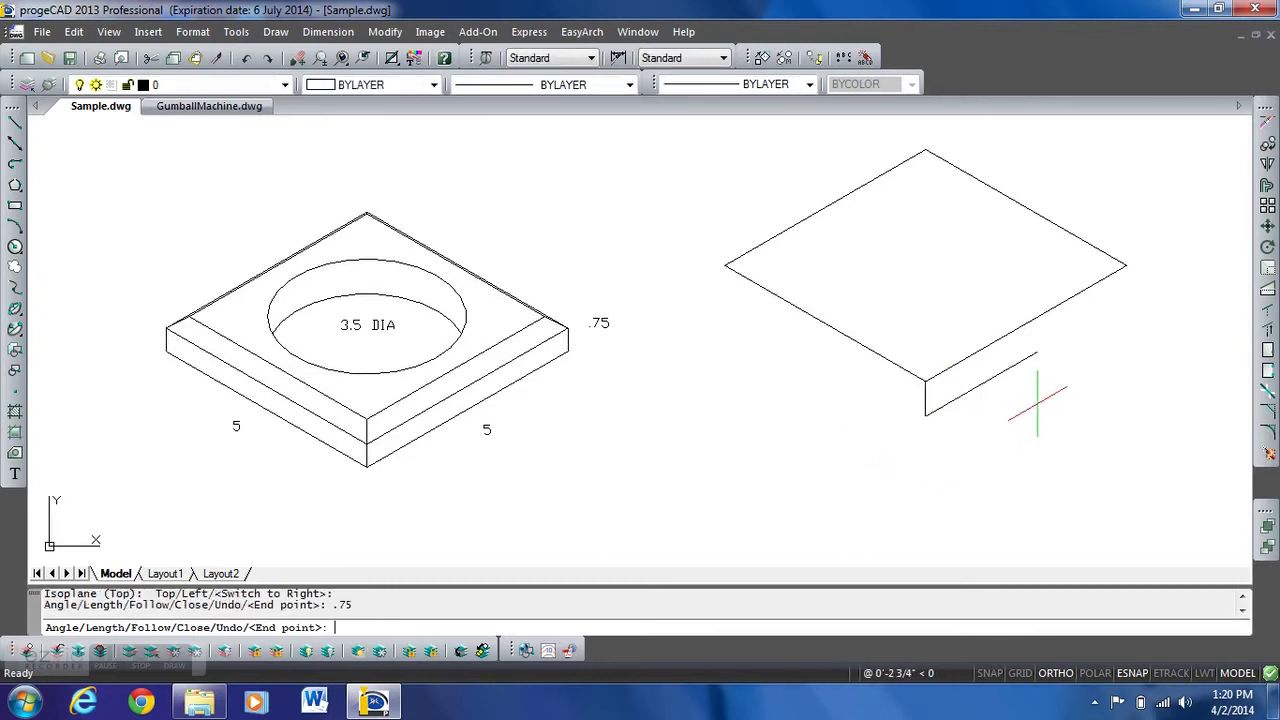
key("Return")
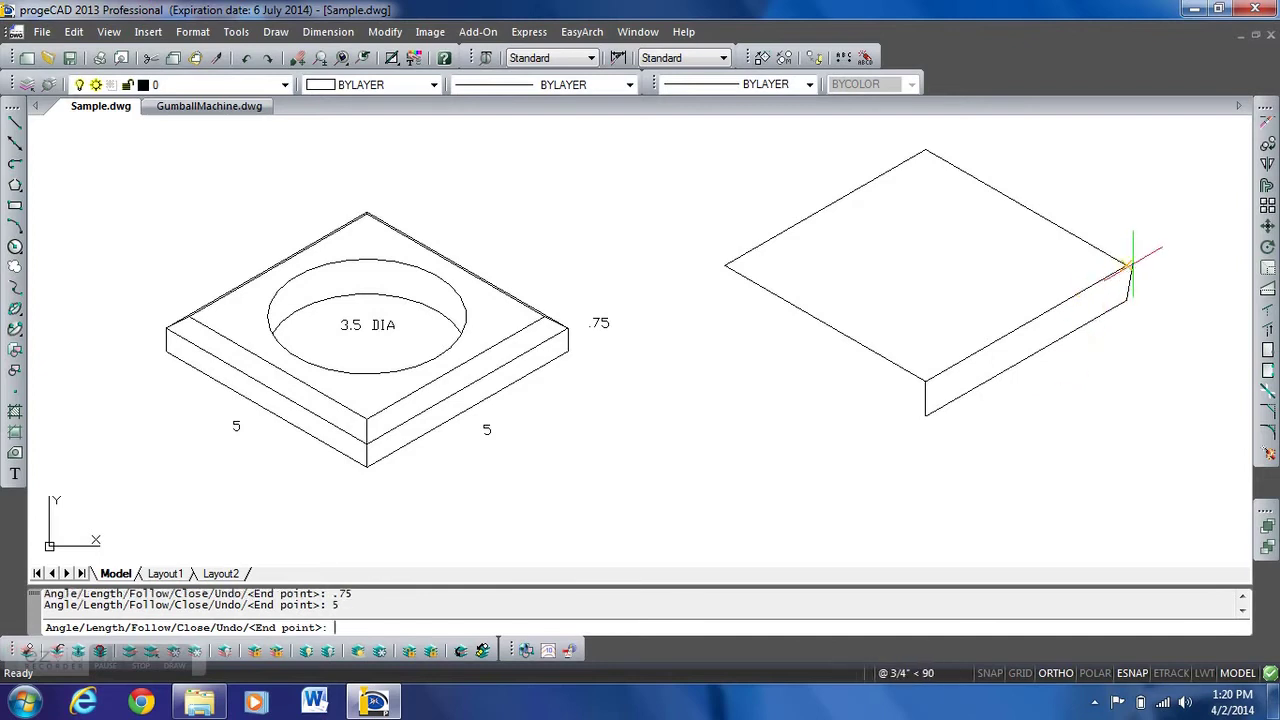
key("Return")
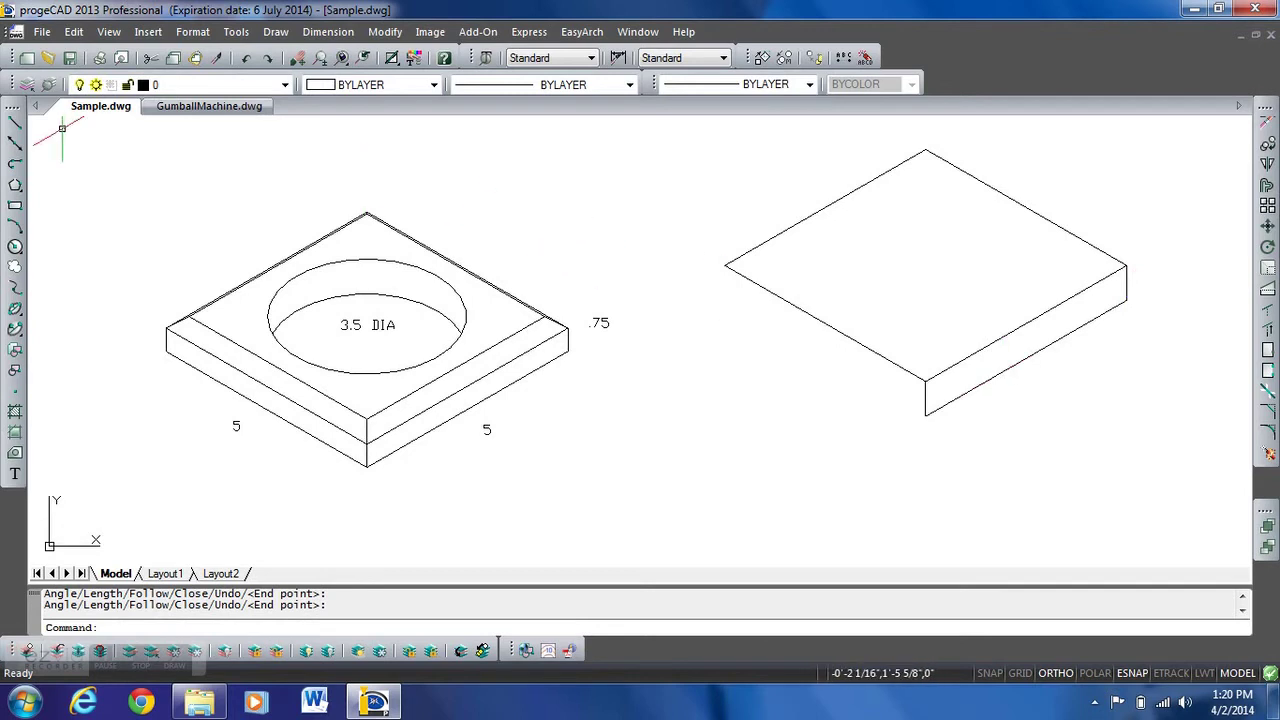
Step: On the left isoplane, add the left face with a .75 line from the top face's outer corner and a line to the lower front corner
left_click(14, 121)
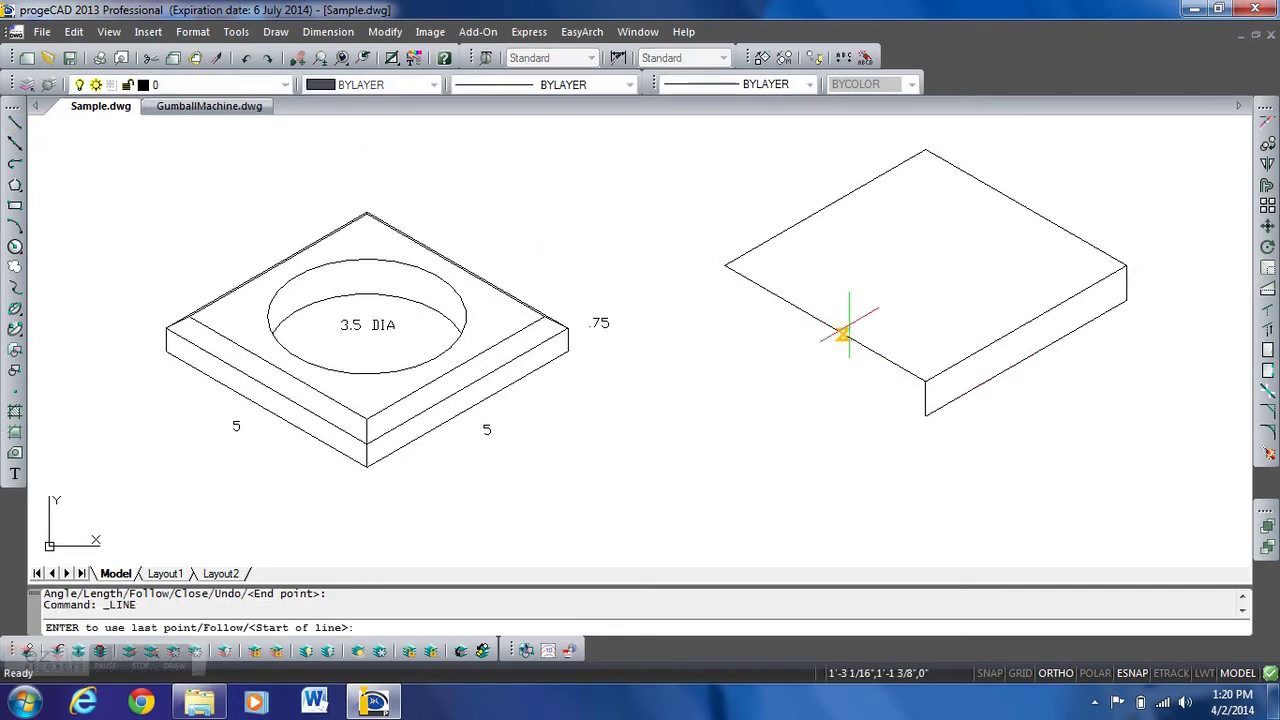
left_click(723, 265)
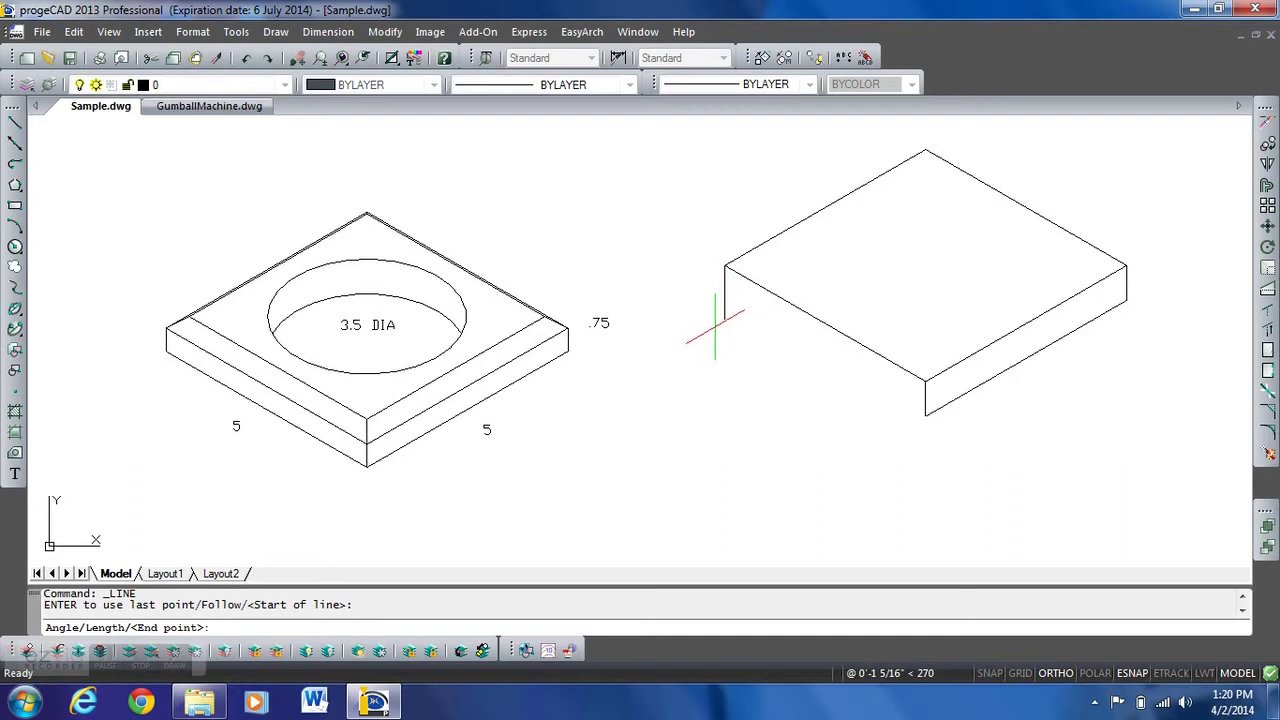
key("F5")
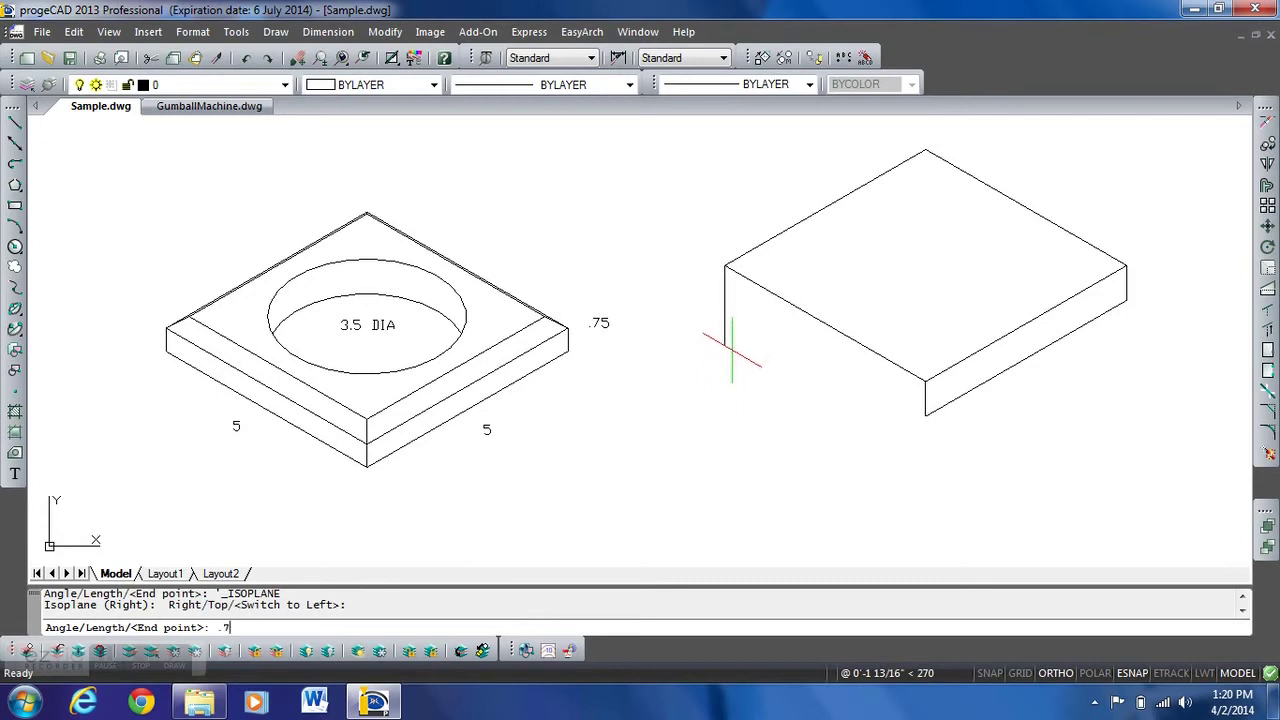
type(".75")
key("Return")
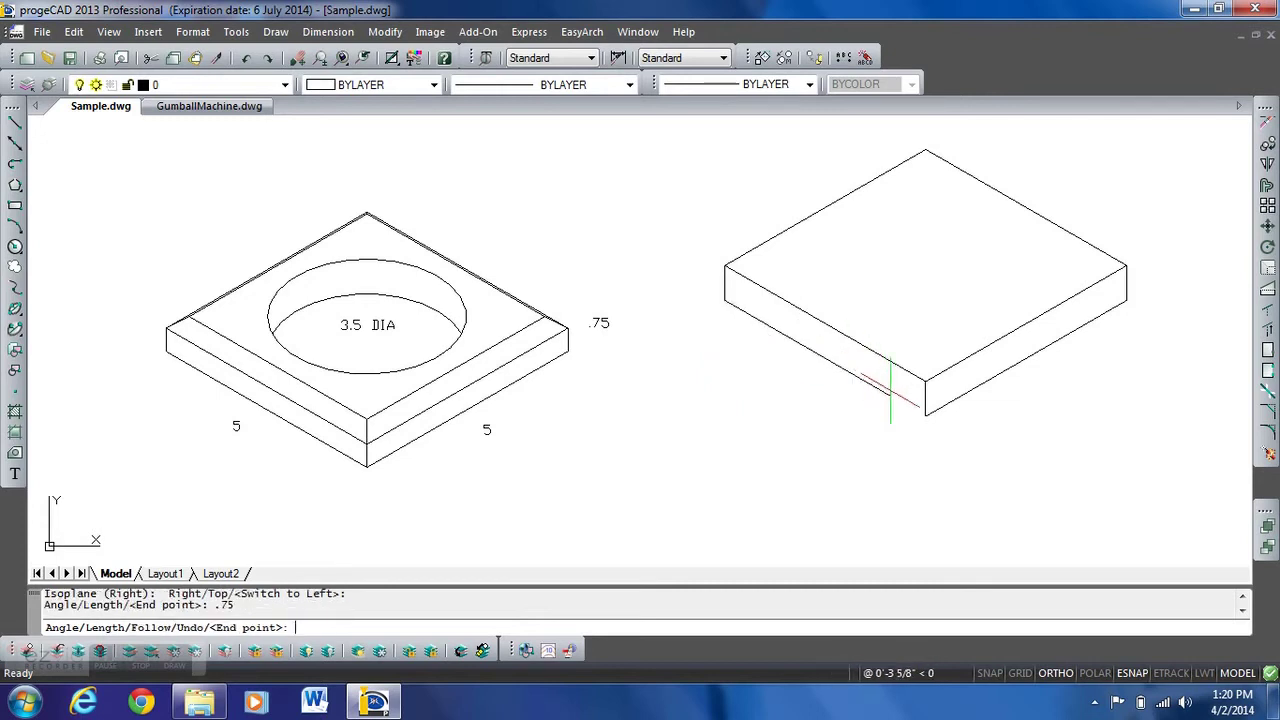
left_click(925, 414)
key("Return")
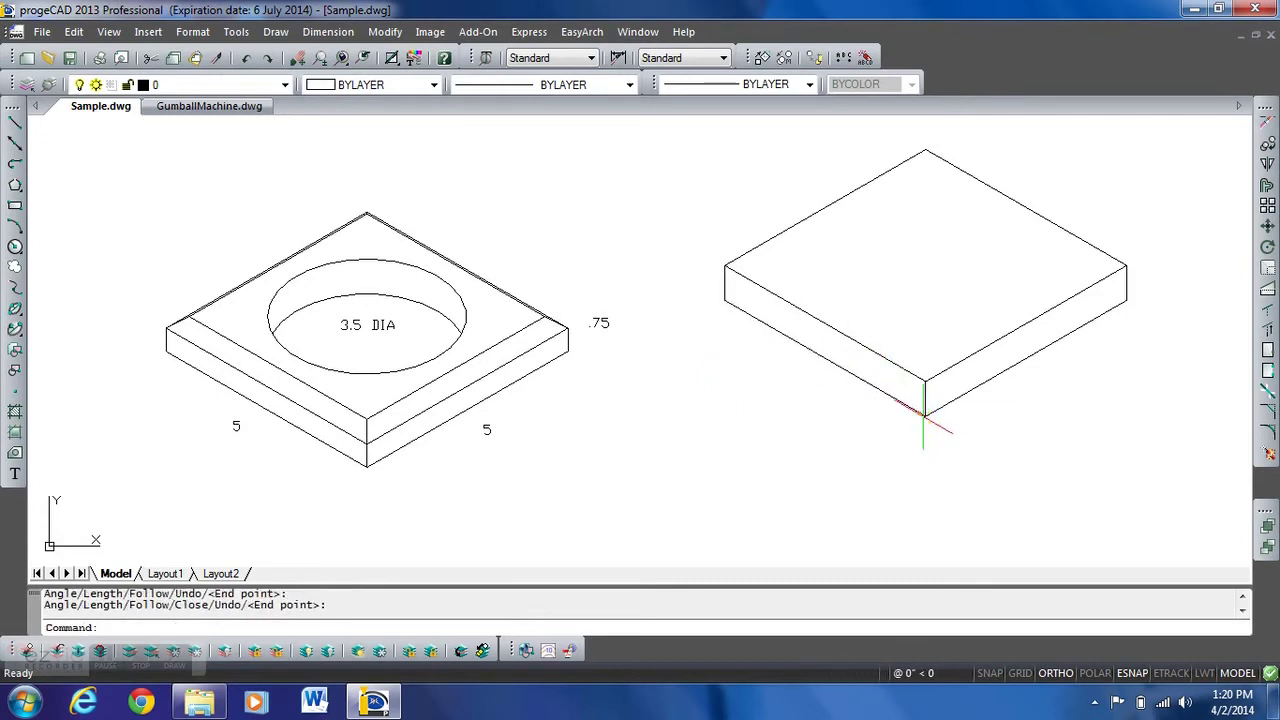
Step: Draw a horizontal diagonal construction line across the new top face between its two side corners
middle_click_drag(923, 322, 857, 367)
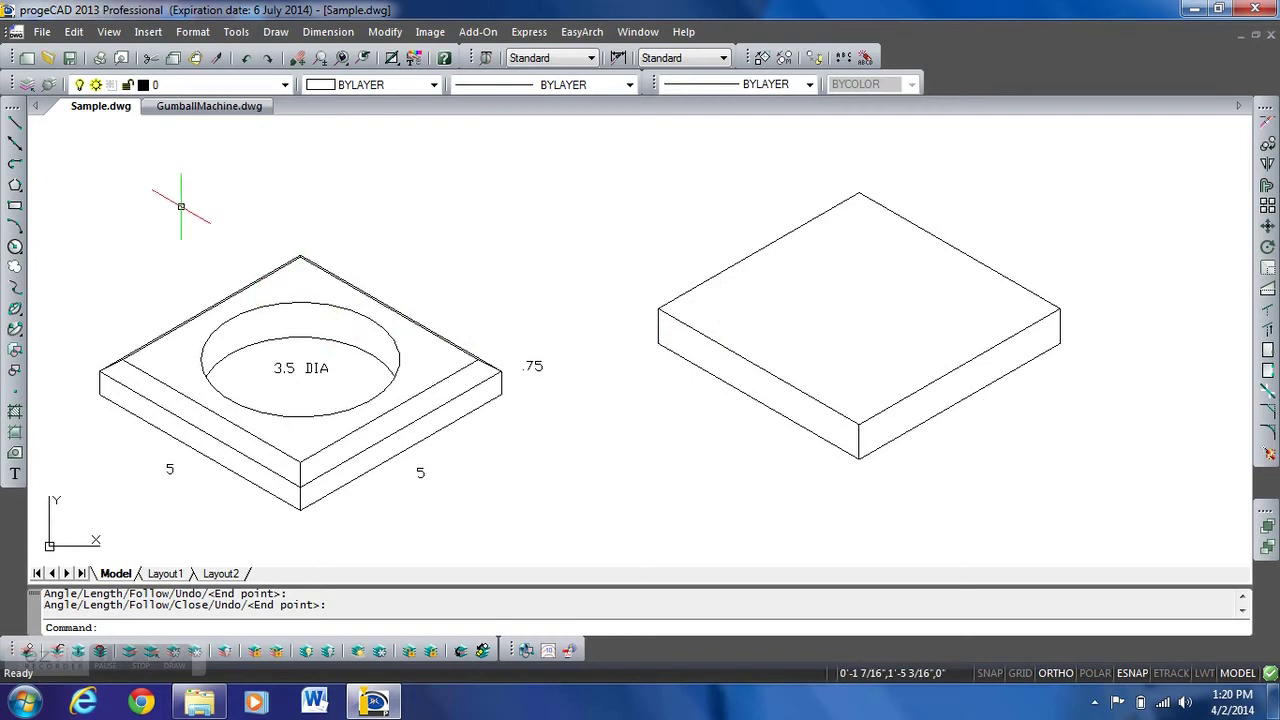
left_click(15, 124)
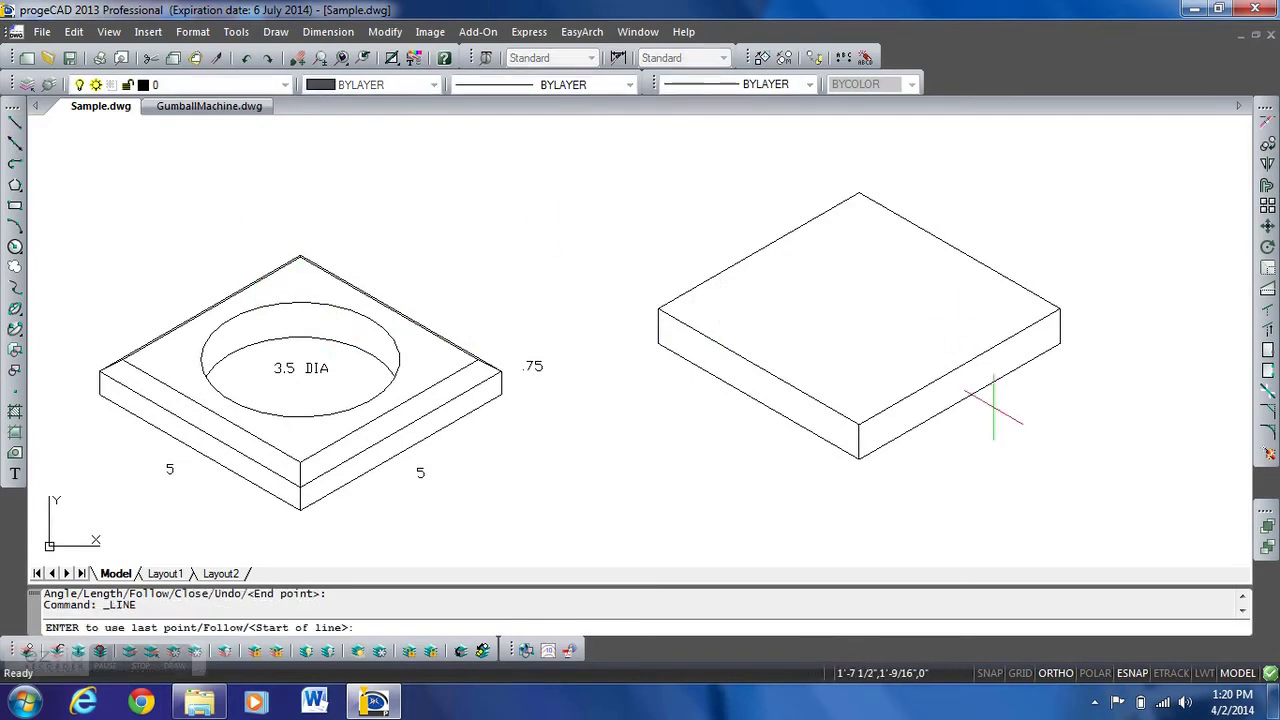
left_click(658, 310)
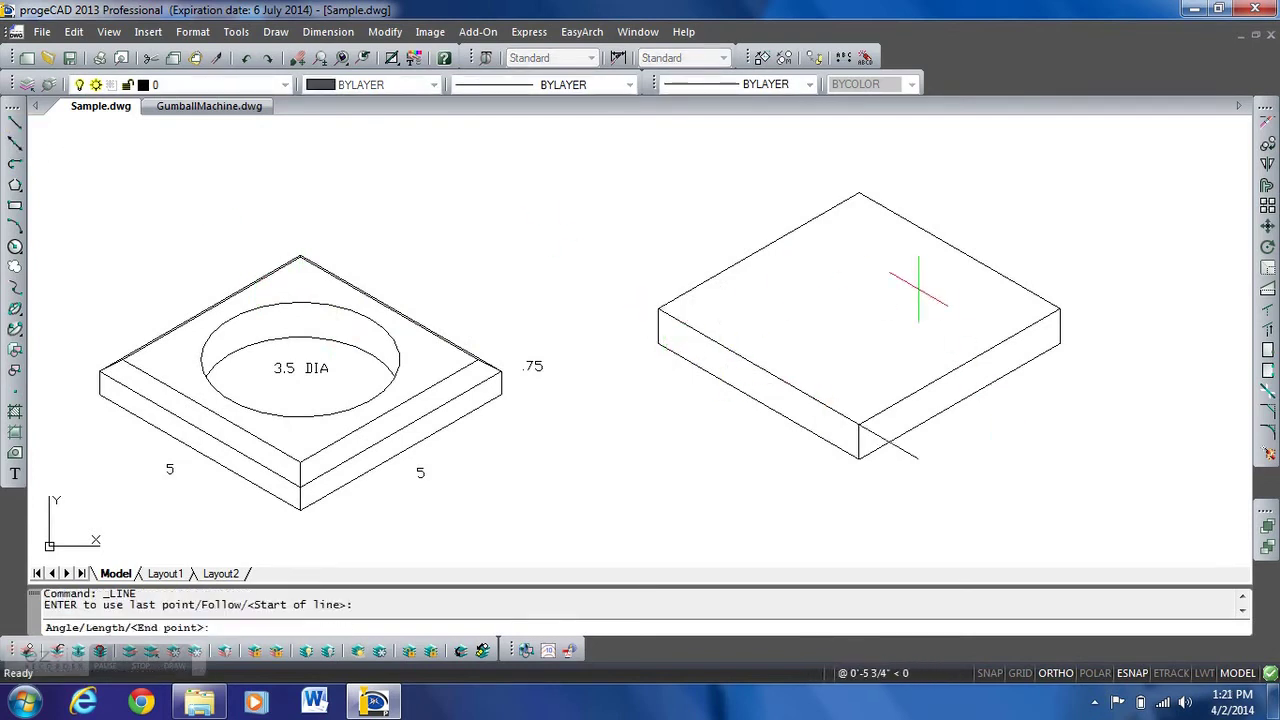
left_click(1058, 310)
key("Return")
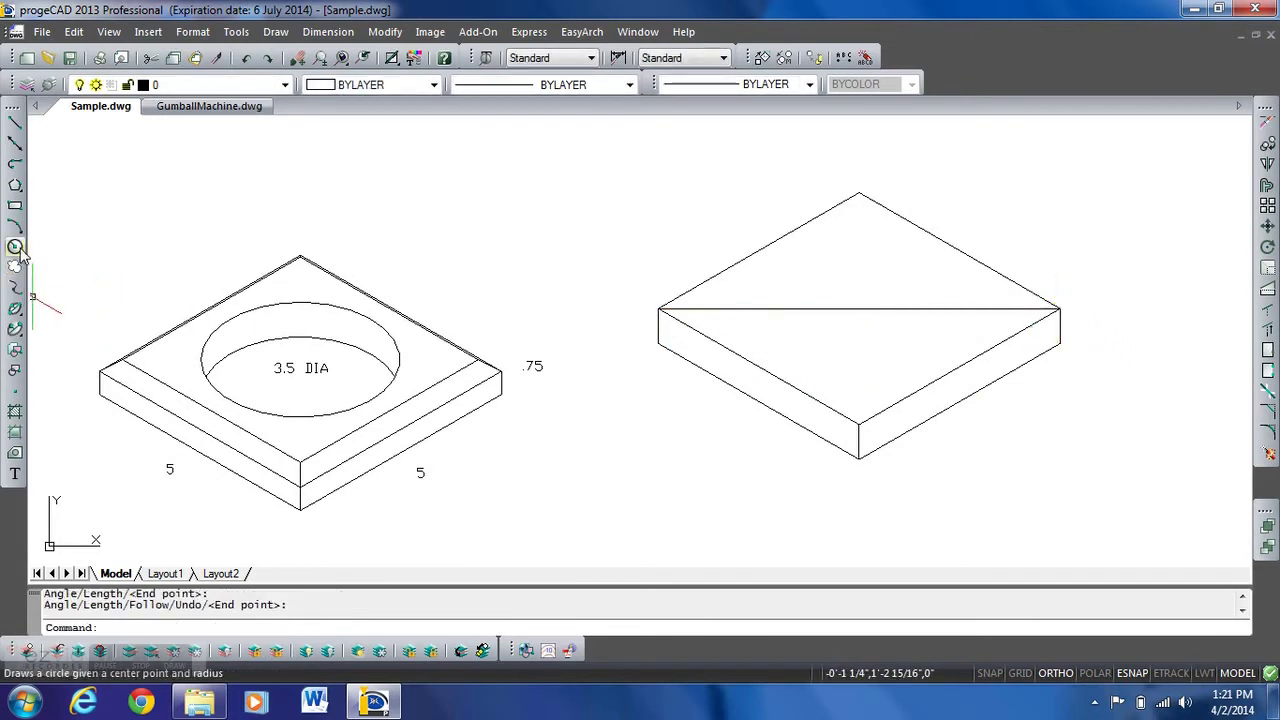
Step: Try an isocircle of radius 3 on the top isoplane, centered at the diagonal's midpoint, and delete that circle
left_click(15, 310)
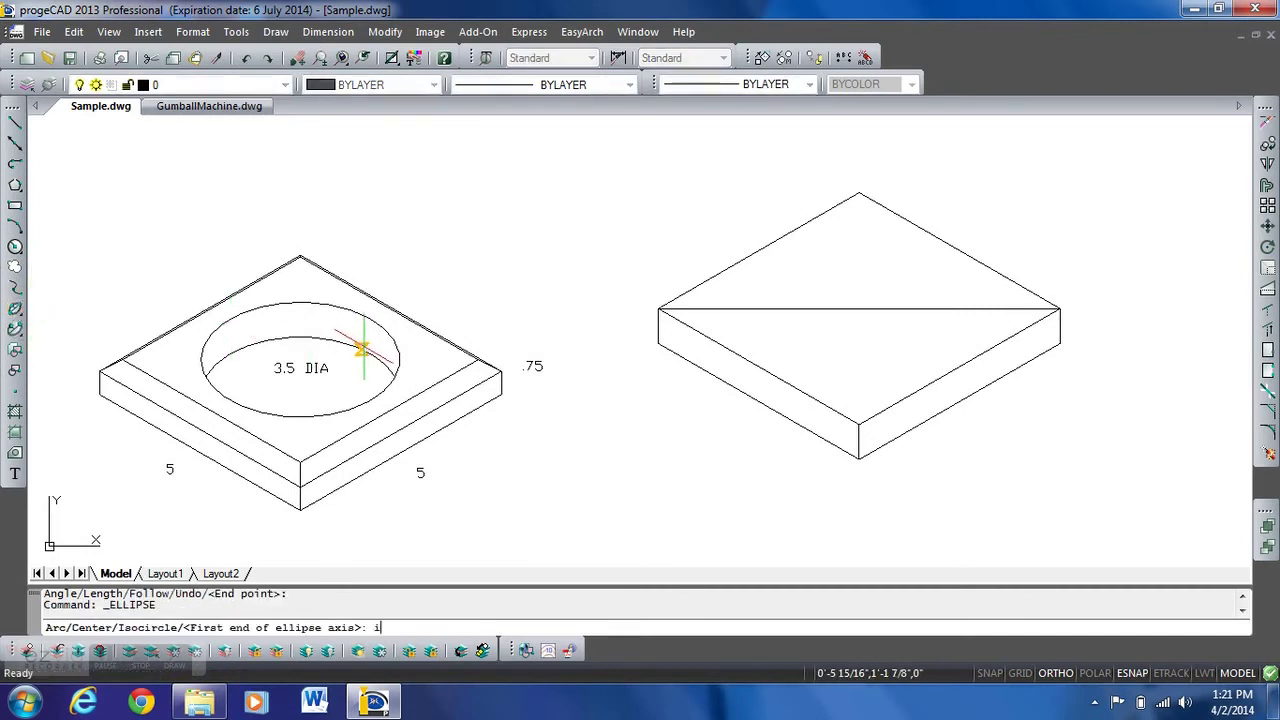
type("i")
key("Return")
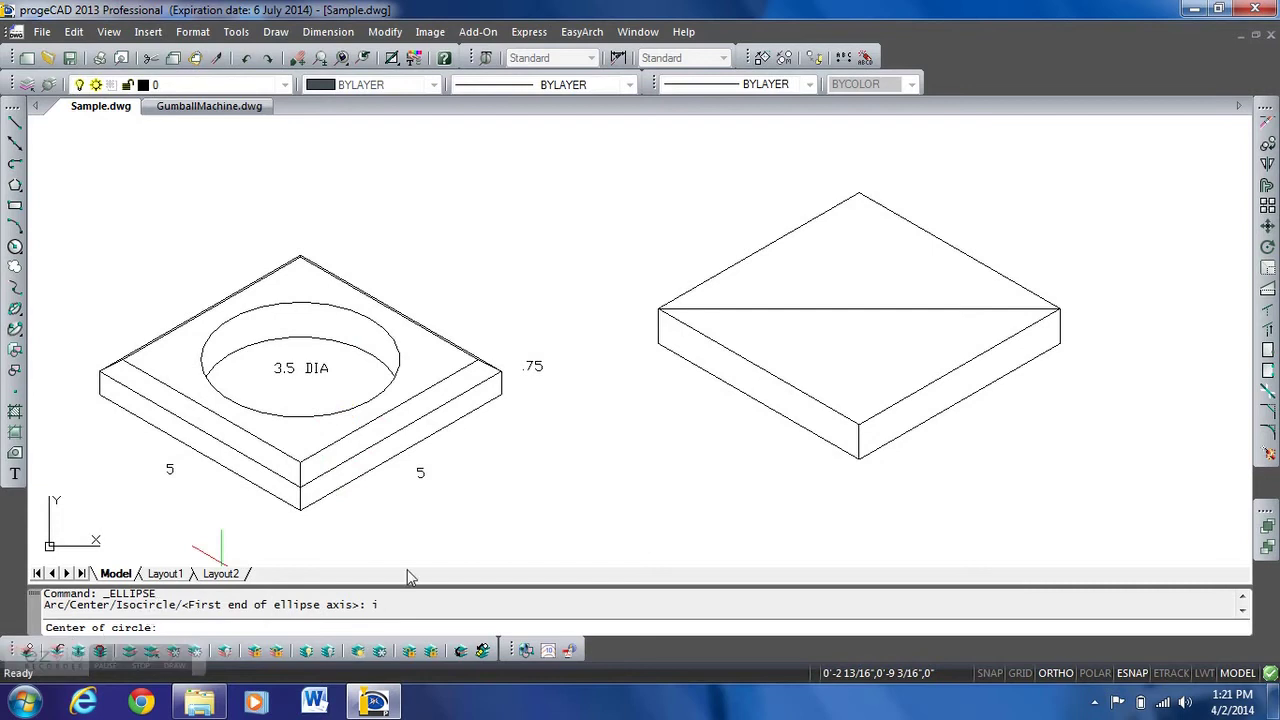
left_click(859, 309)
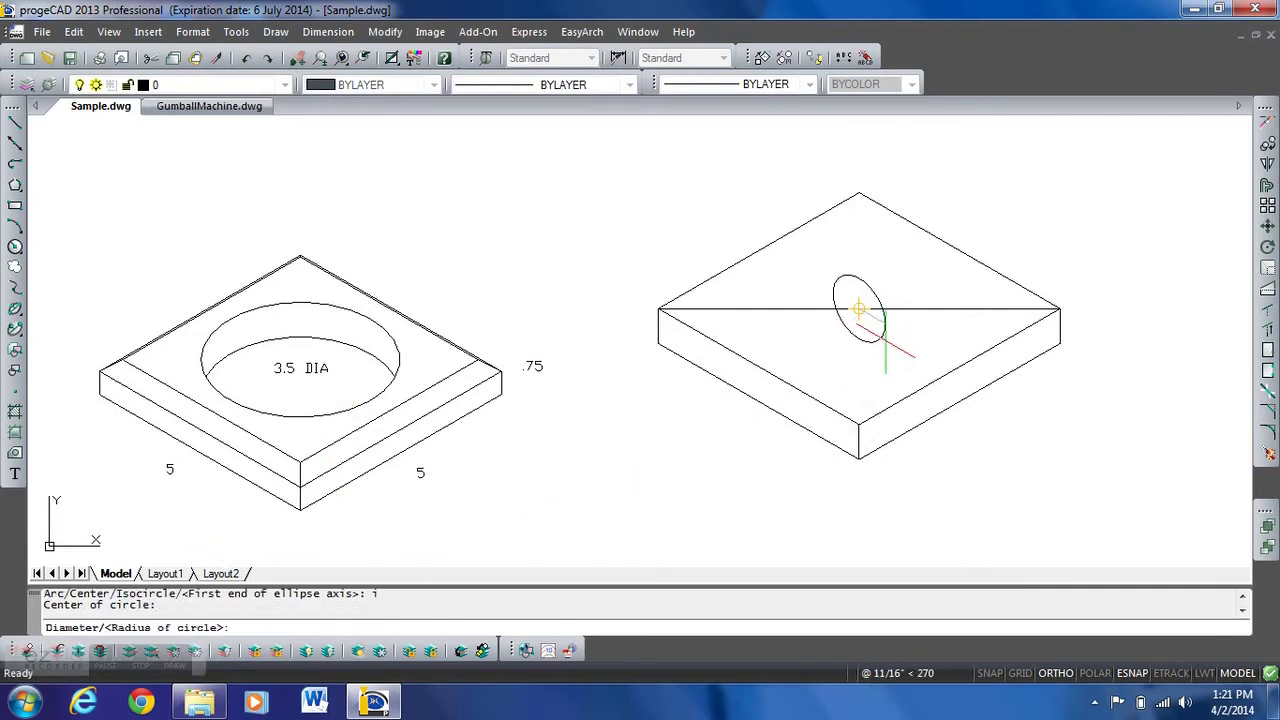
key("F5")
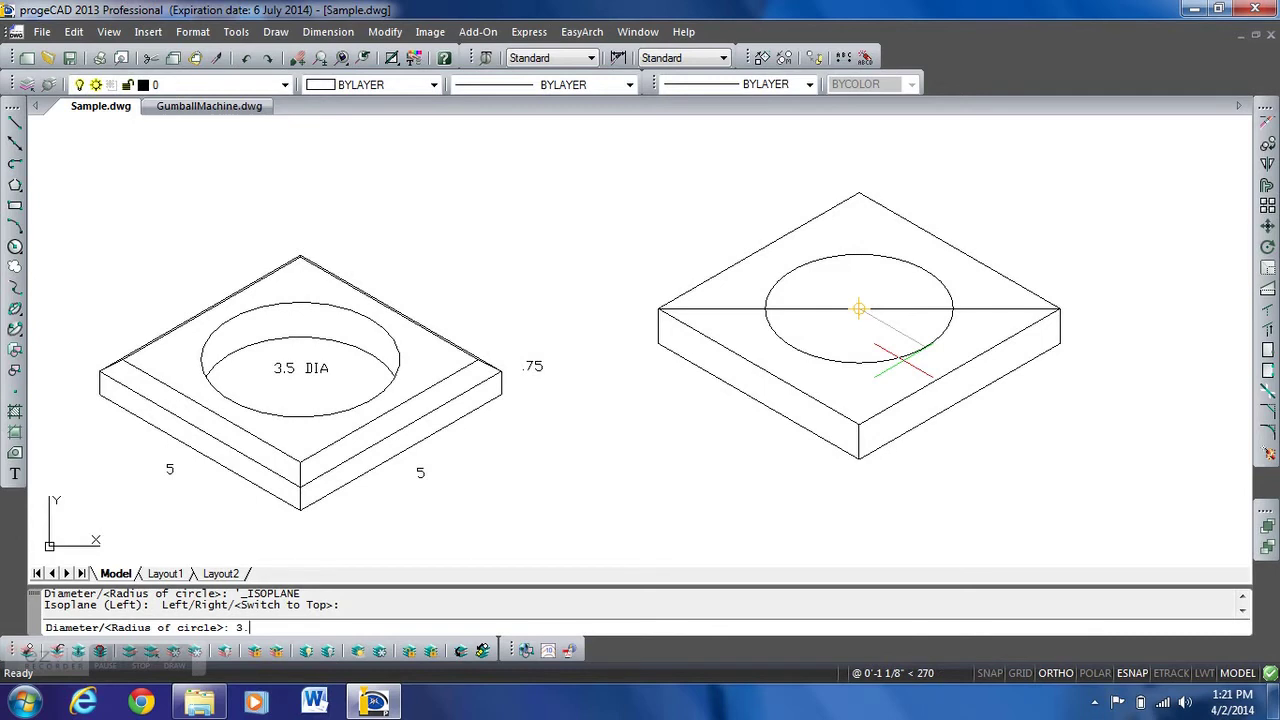
key("Return")
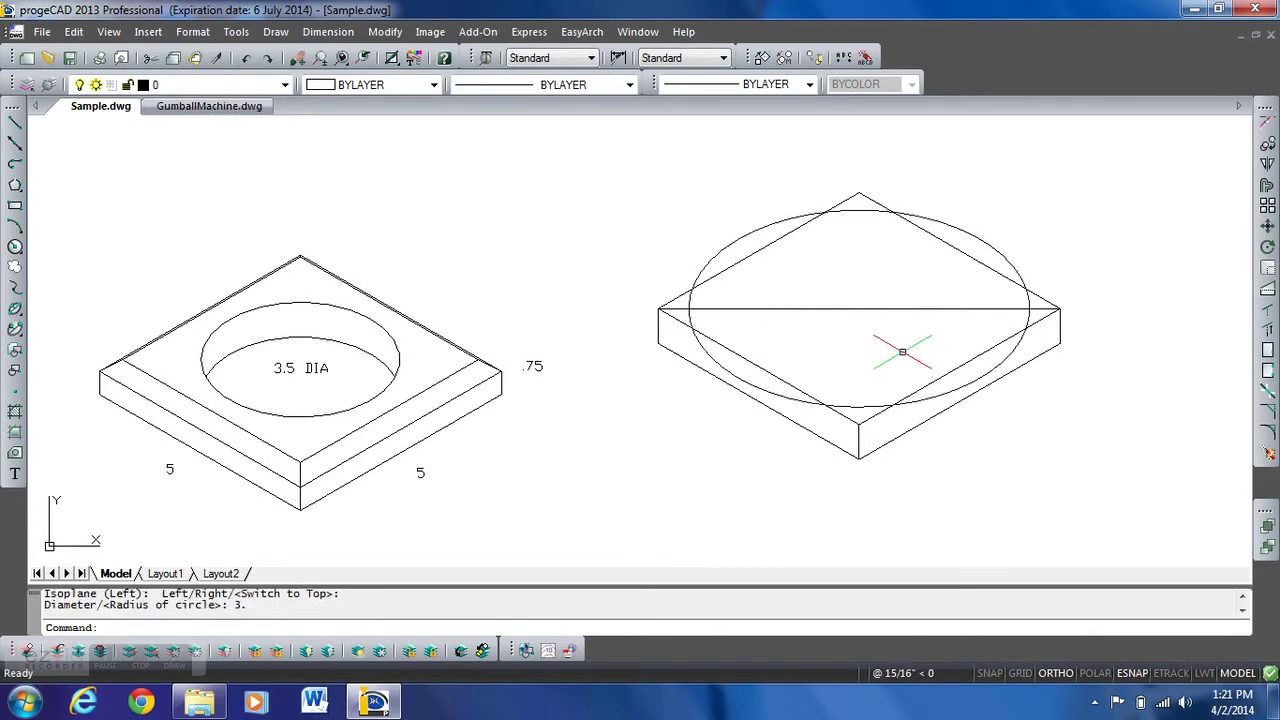
left_click(954, 391)
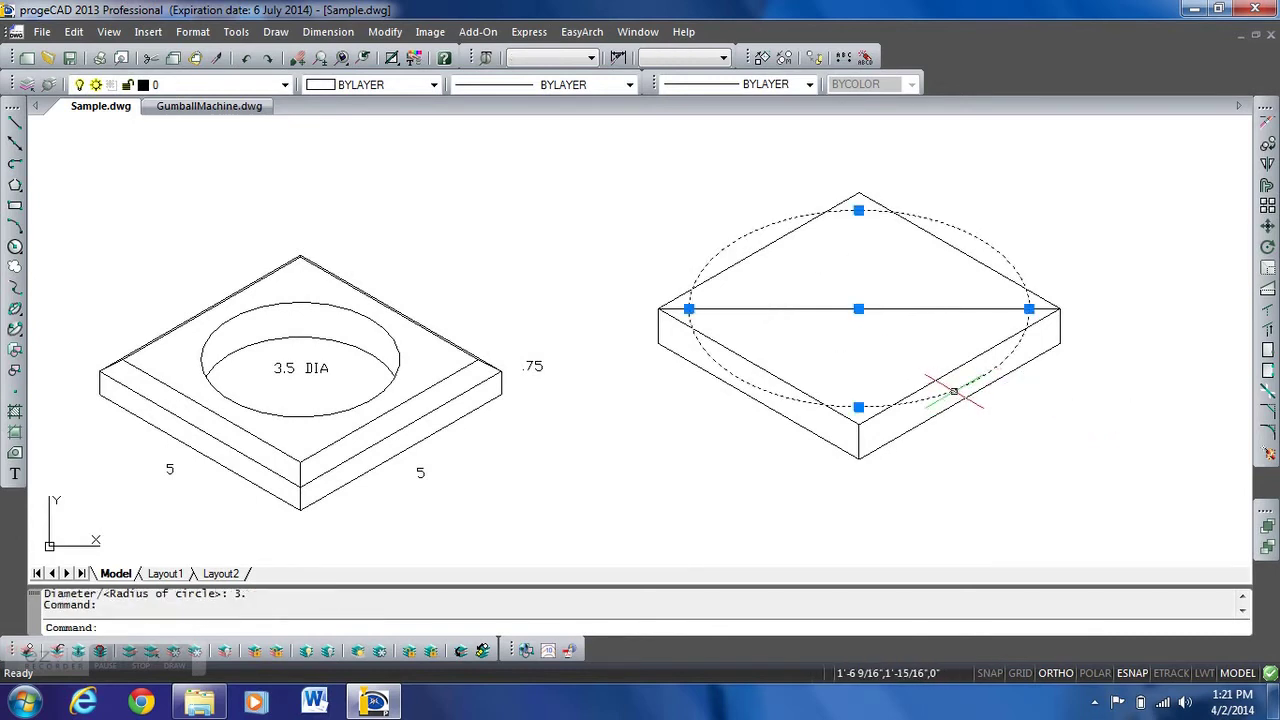
key("Delete")
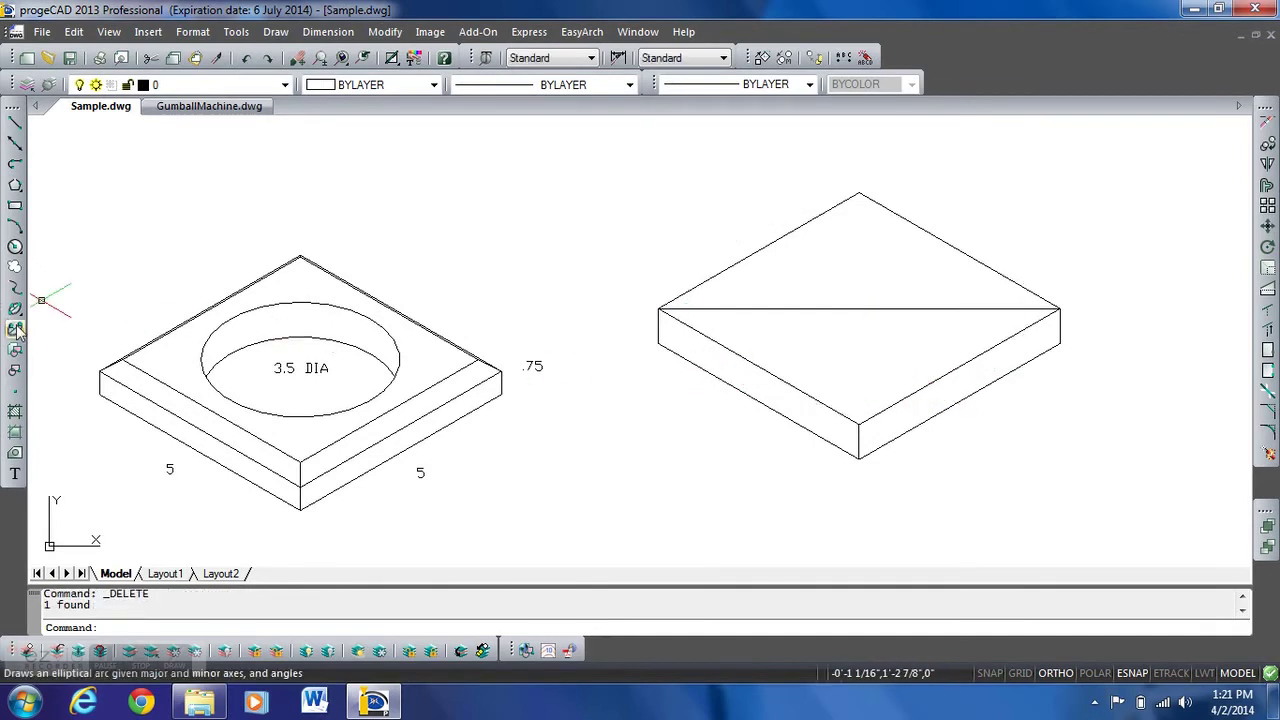
Step: Draw an isocircle of diameter 3.5 centered at the diagonal's midpoint on the top face, and delete the diagonal
left_click(15, 329)
type("i")
key("Return")
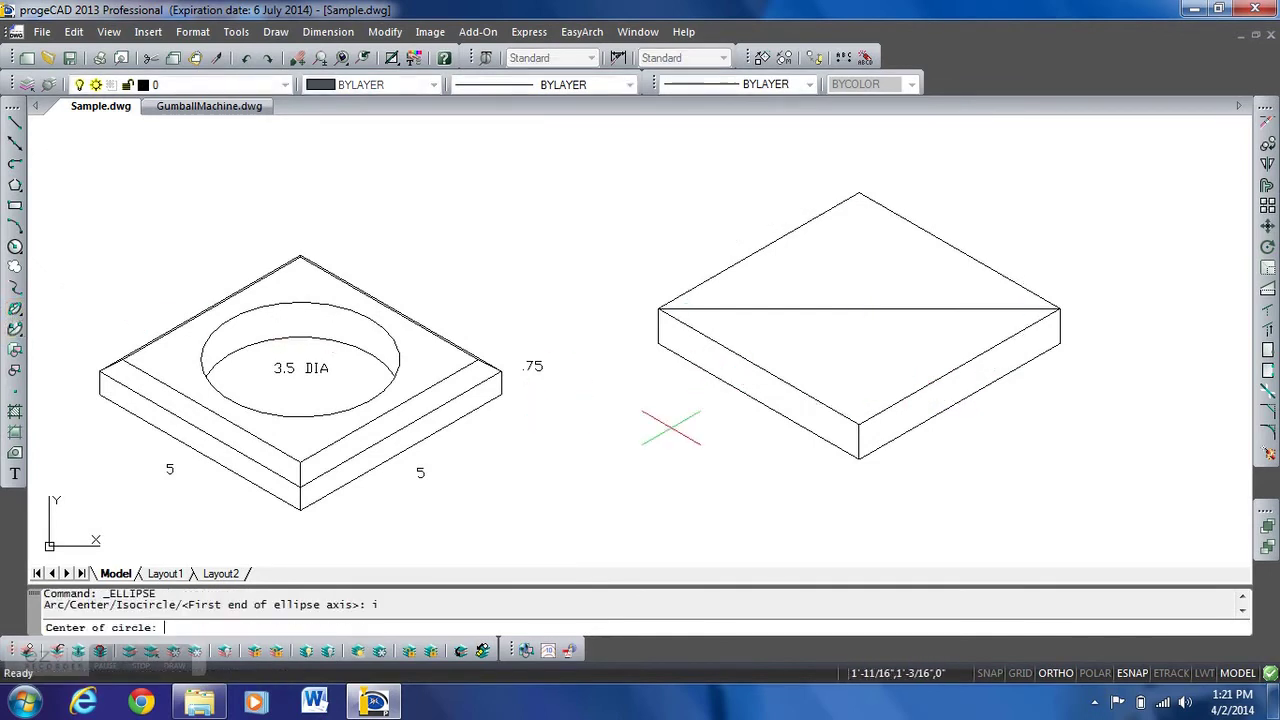
left_click(859, 309)
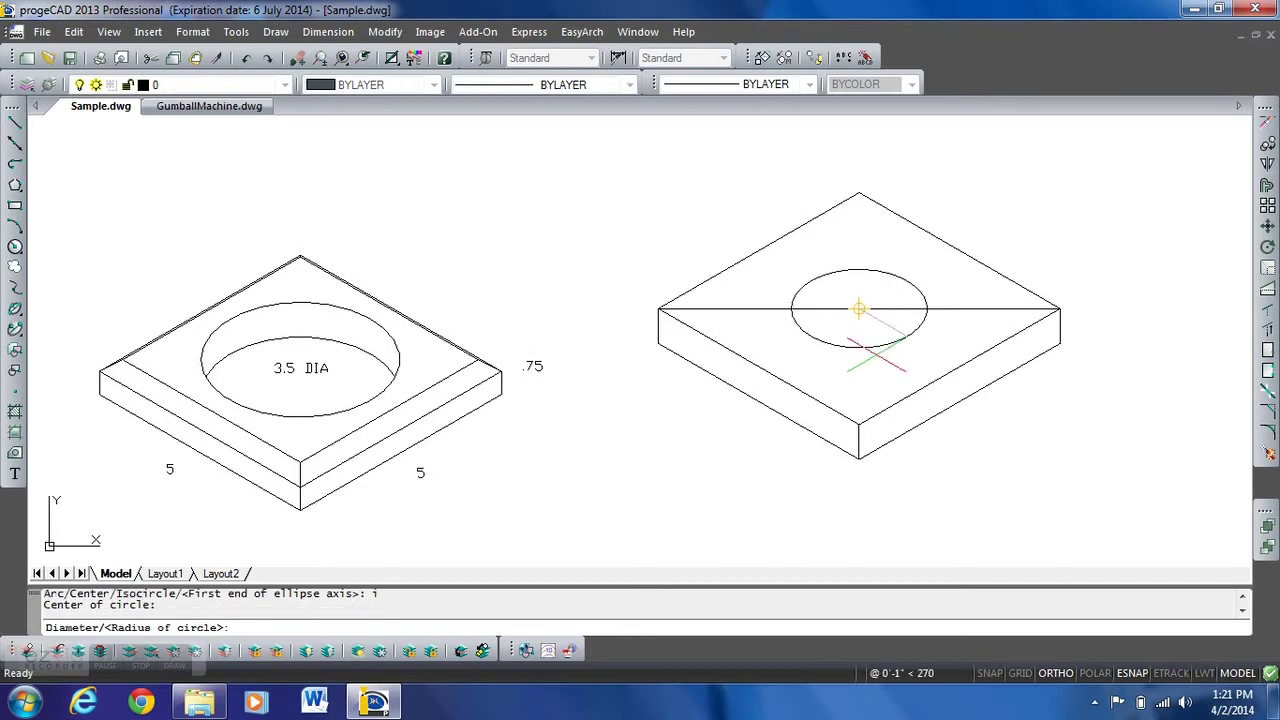
type("d")
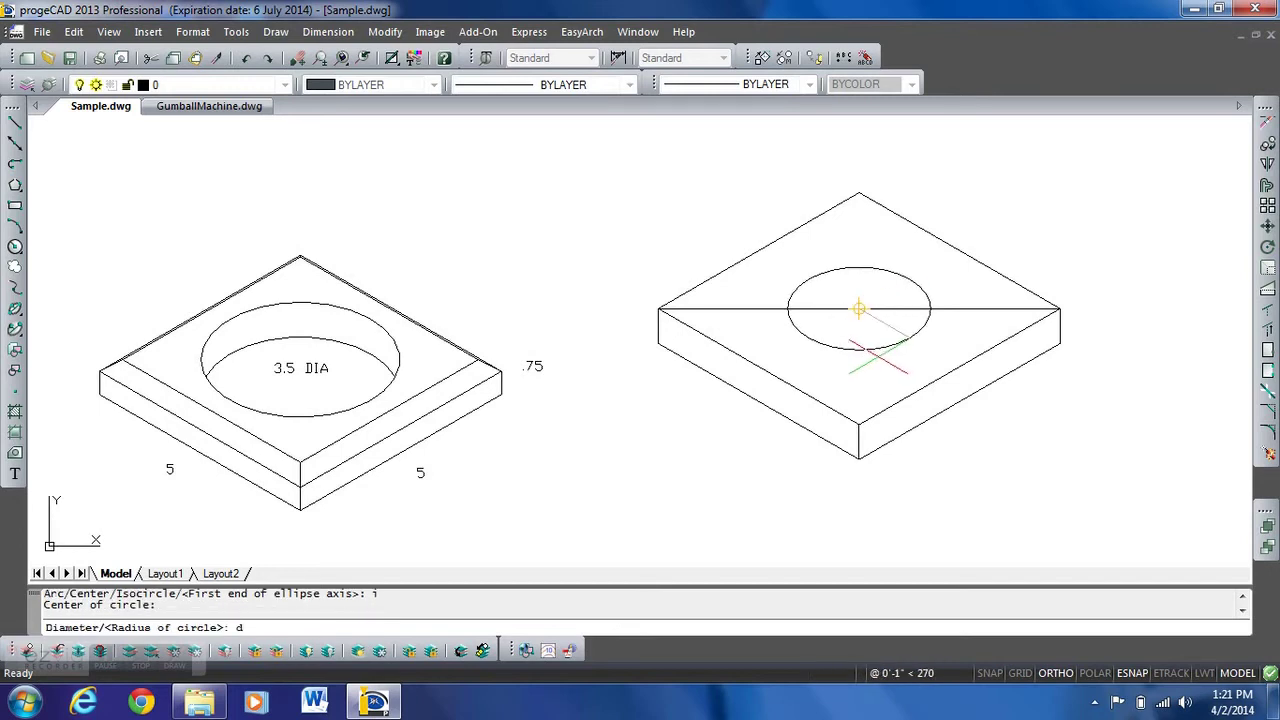
key("Return")
type("3")
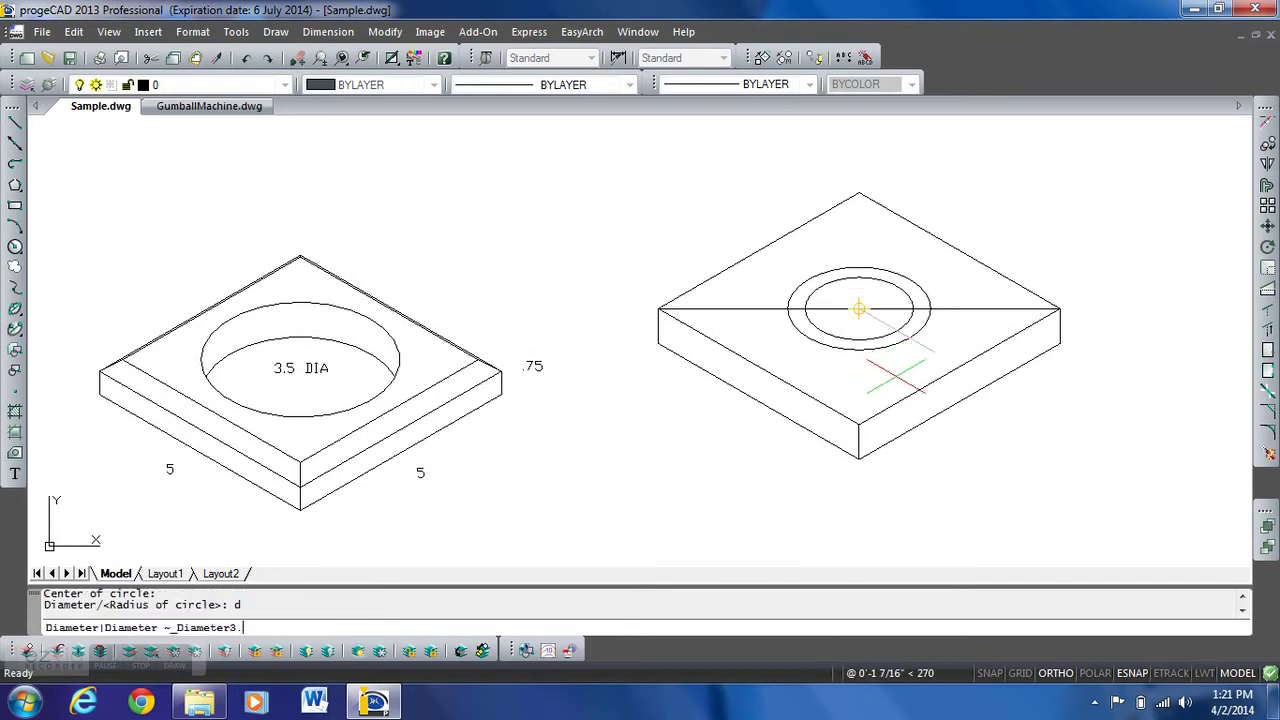
type(".5")
key("Return")
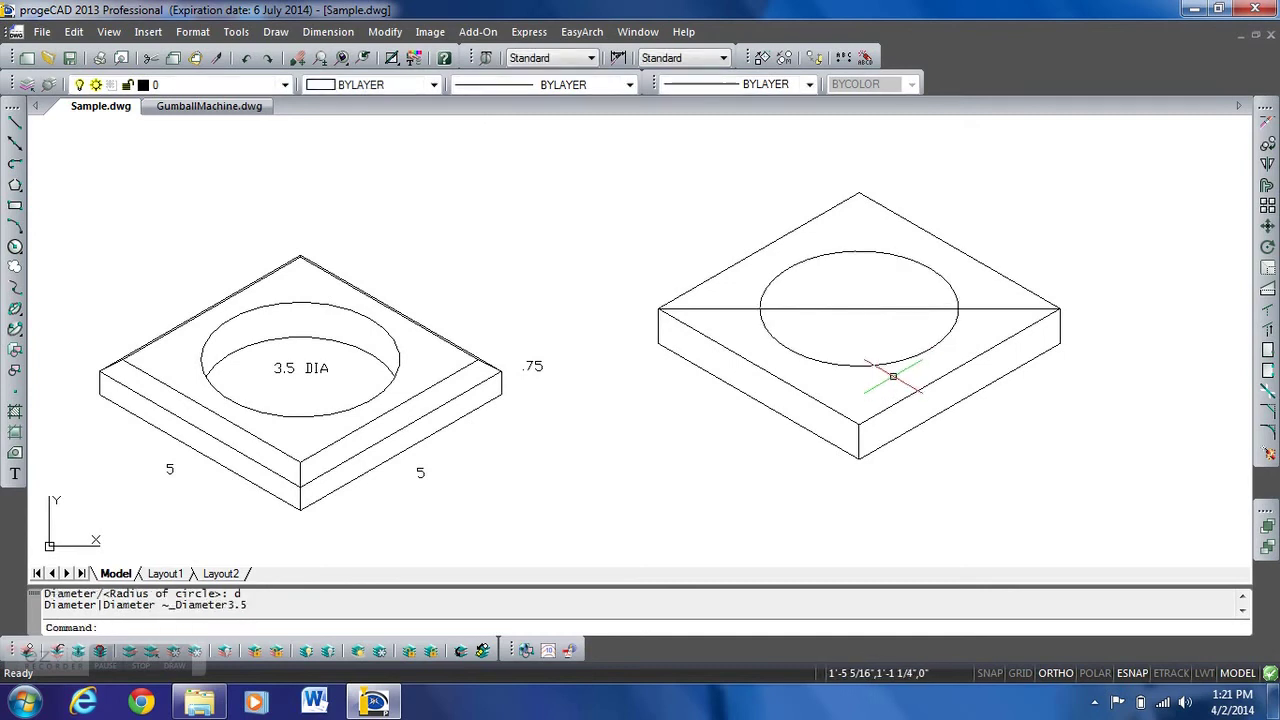
left_click(864, 309)
key("Delete")
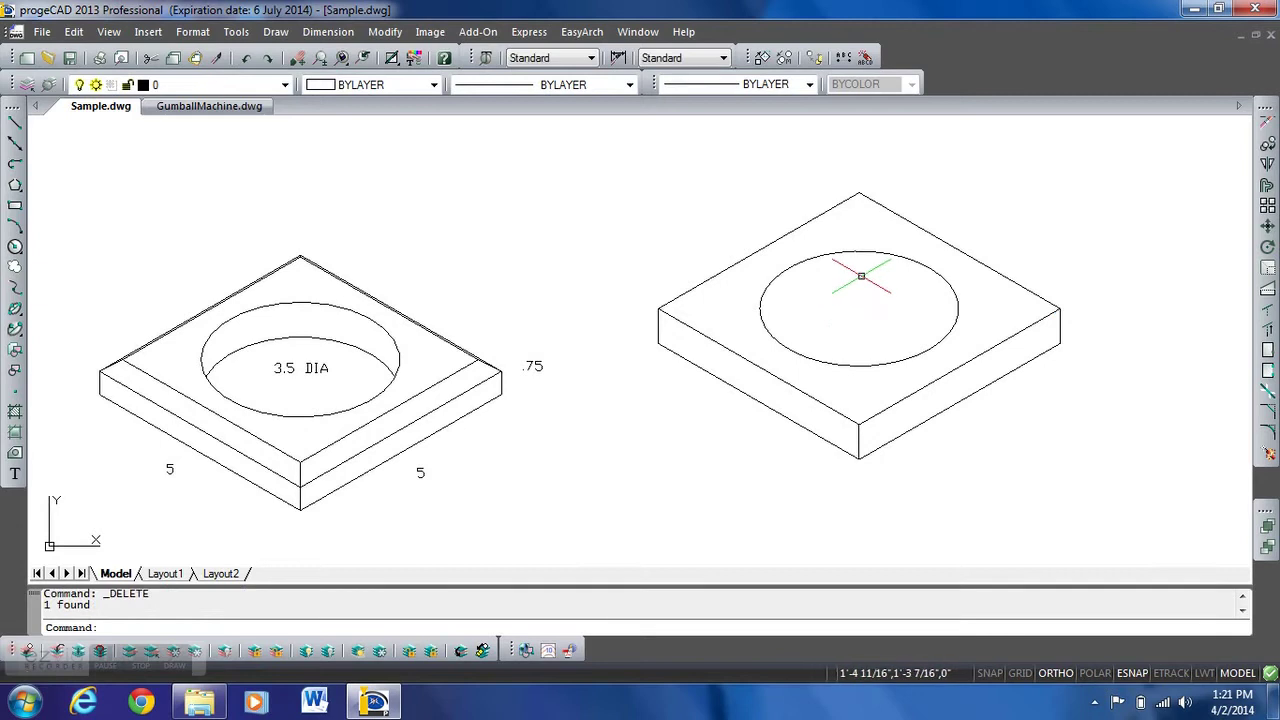
Step: On the right isoplane, copy the new top face's 3.5 diameter isocircle .75 straight down
key("F5")
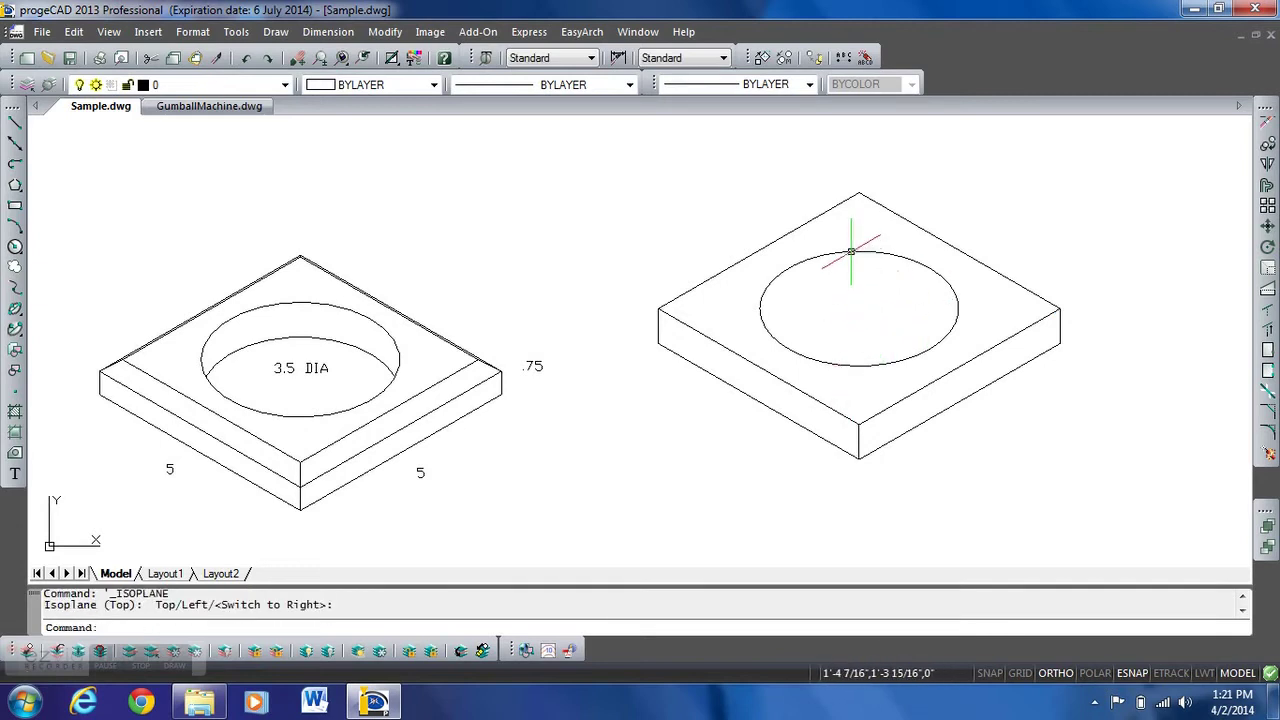
left_click(851, 251)
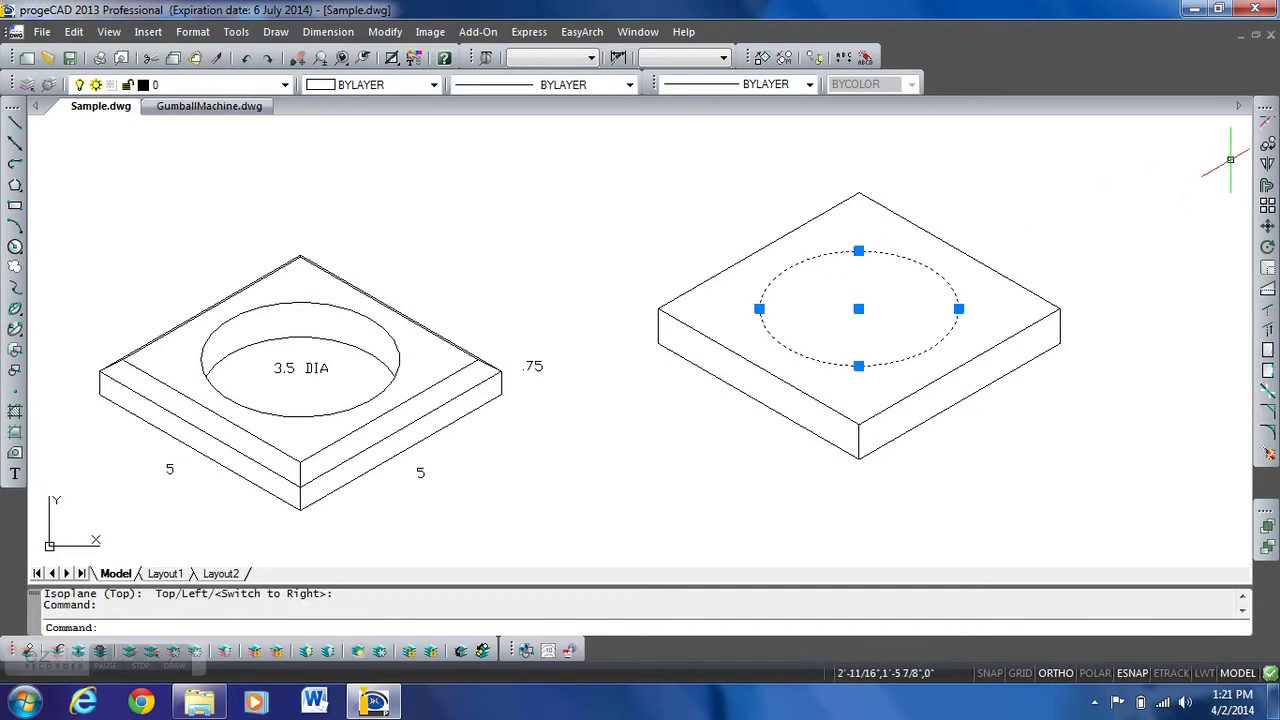
left_click(1268, 143)
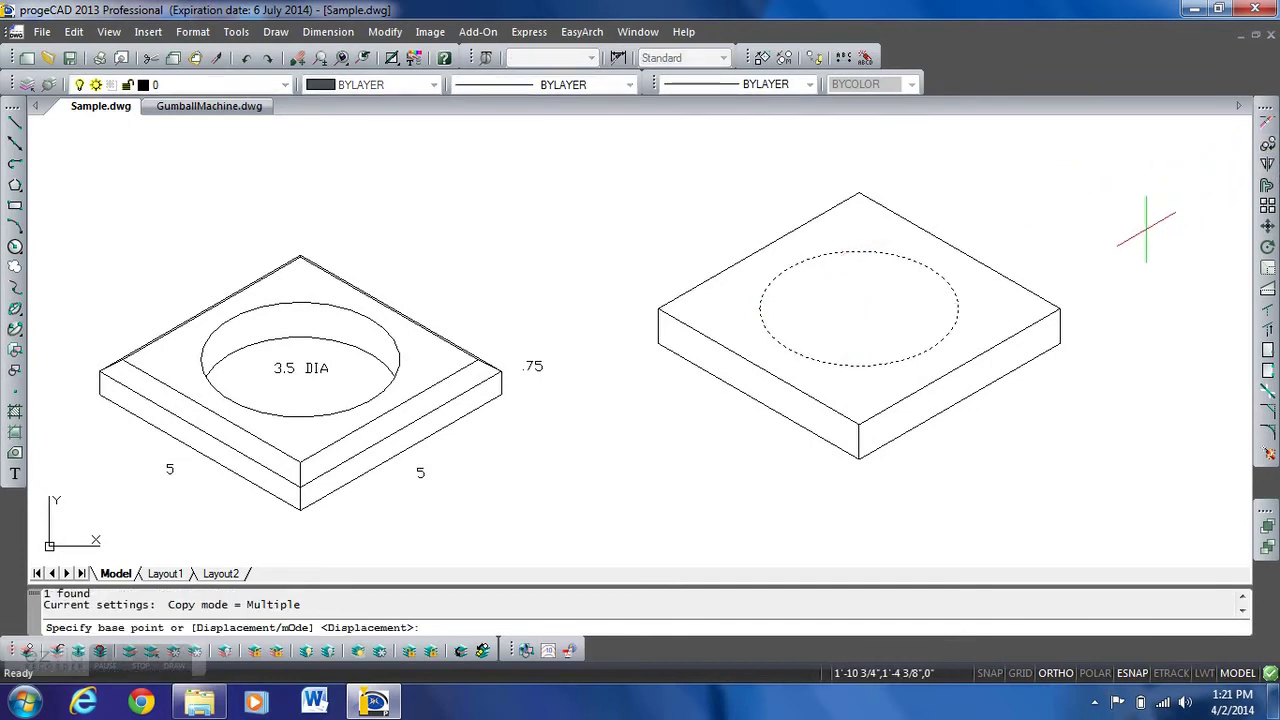
left_click(1146, 228)
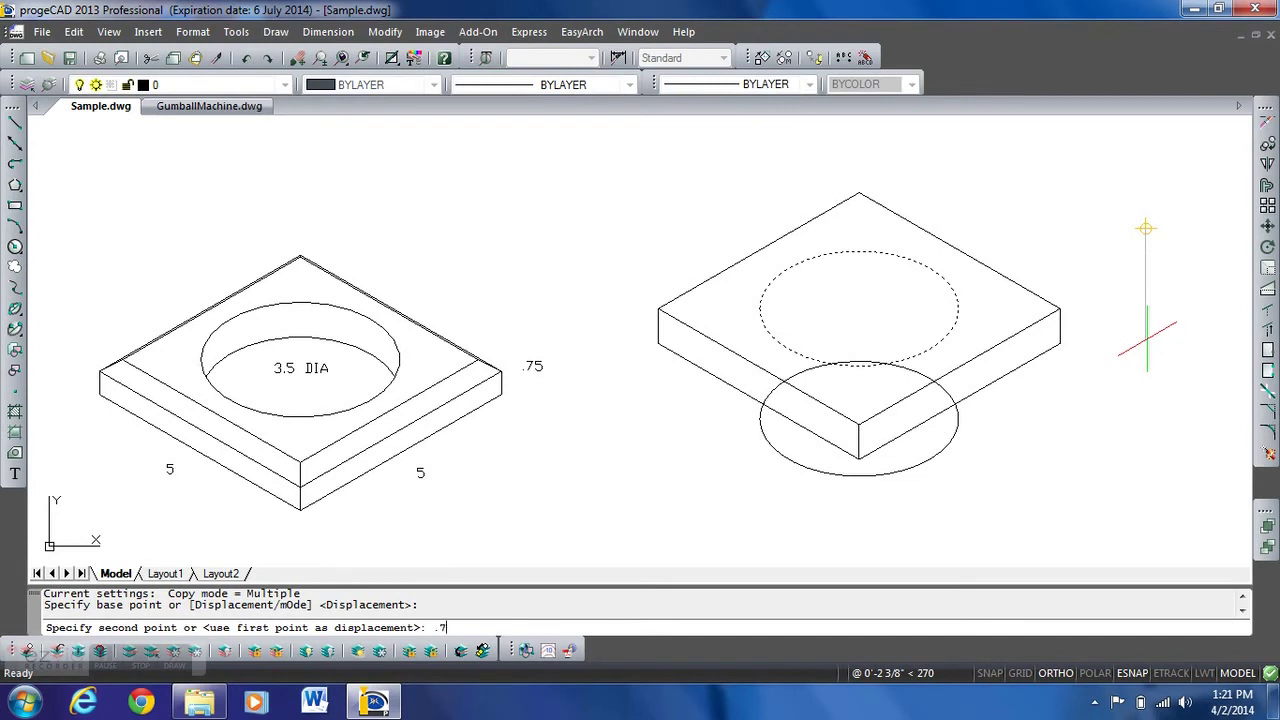
type(".75")
key("Return")
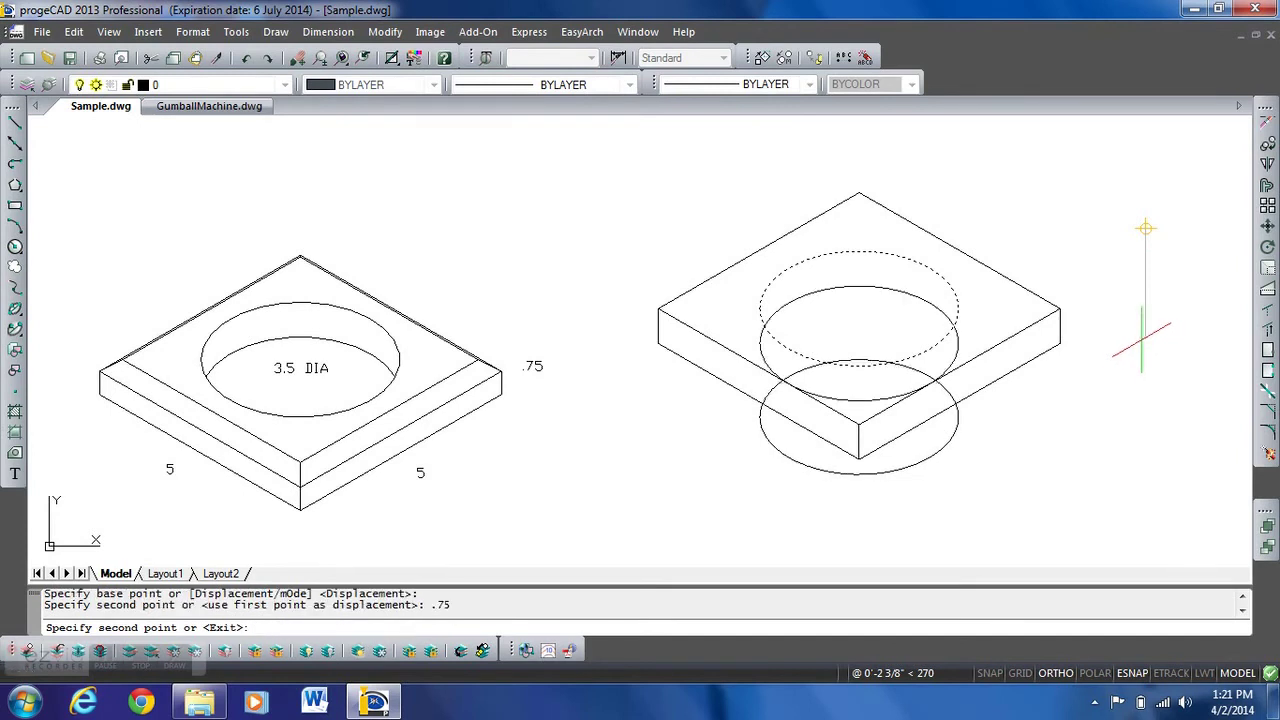
key("Return")
Step: Try trimming the front part of the lower circle using all entities as cutting edges, and undo the trim
scroll(868, 355, "up", 3)
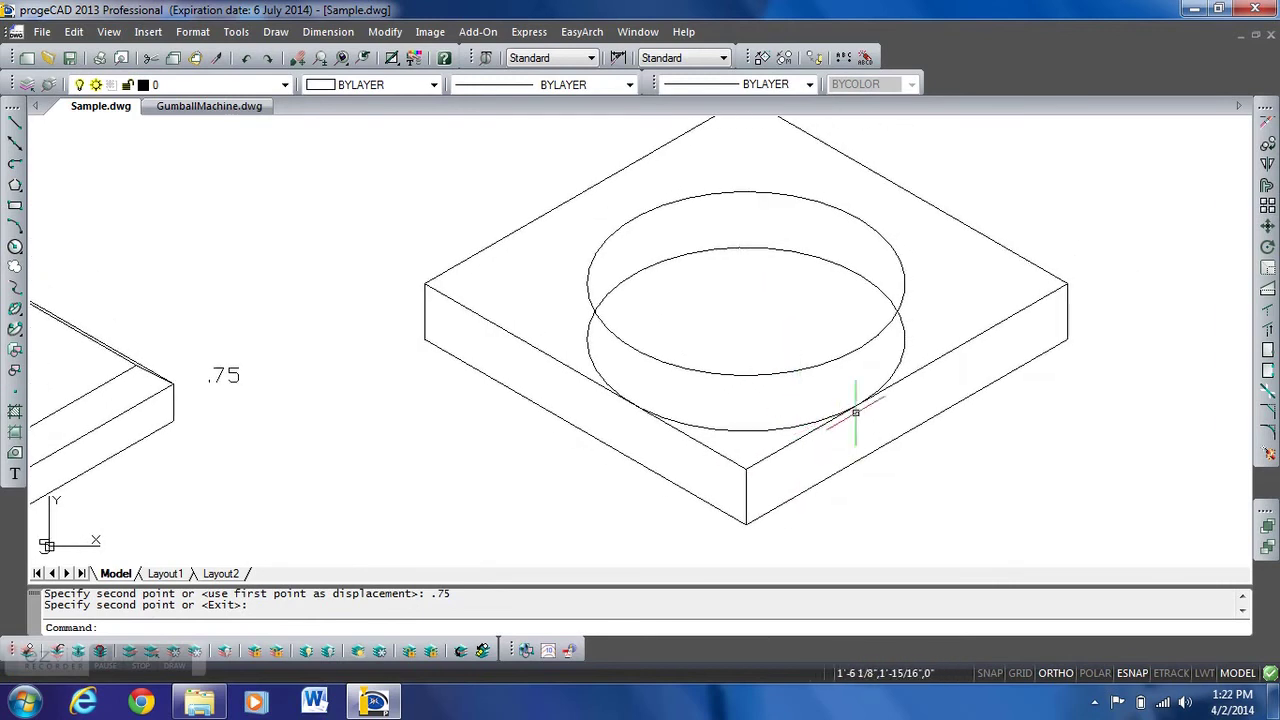
left_click(1267, 309)
key("Return")
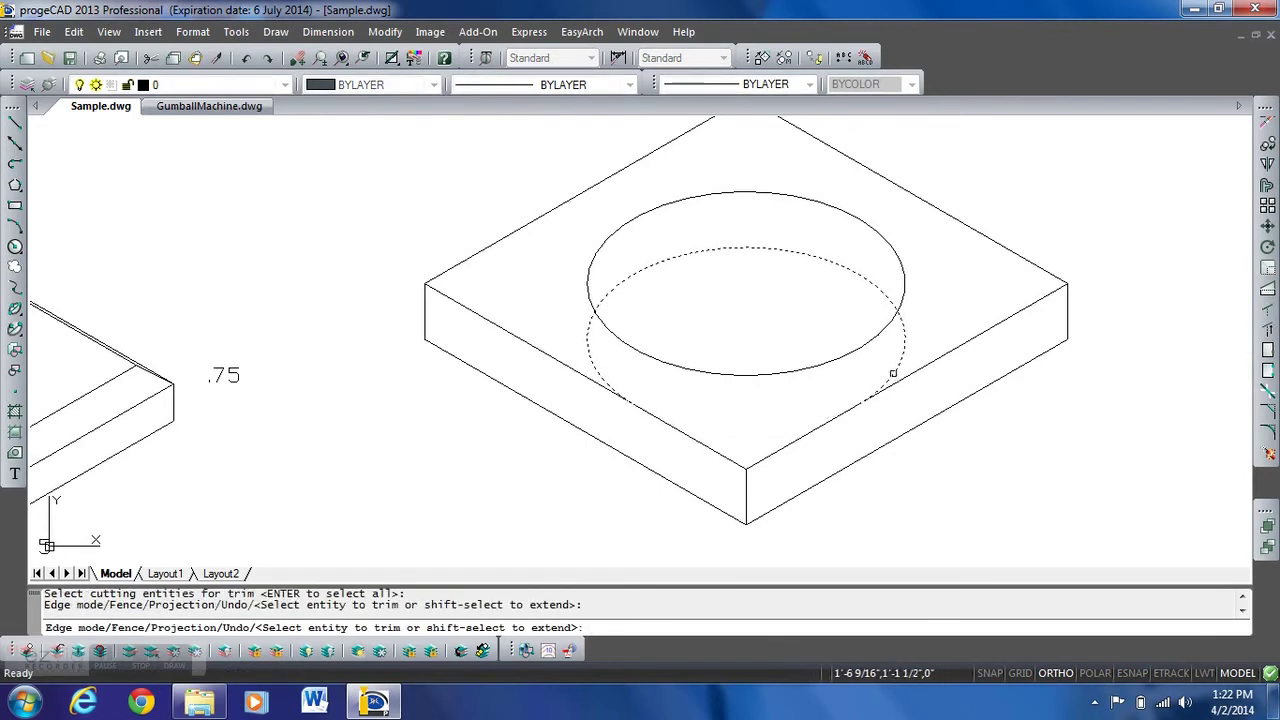
left_click(893, 374)
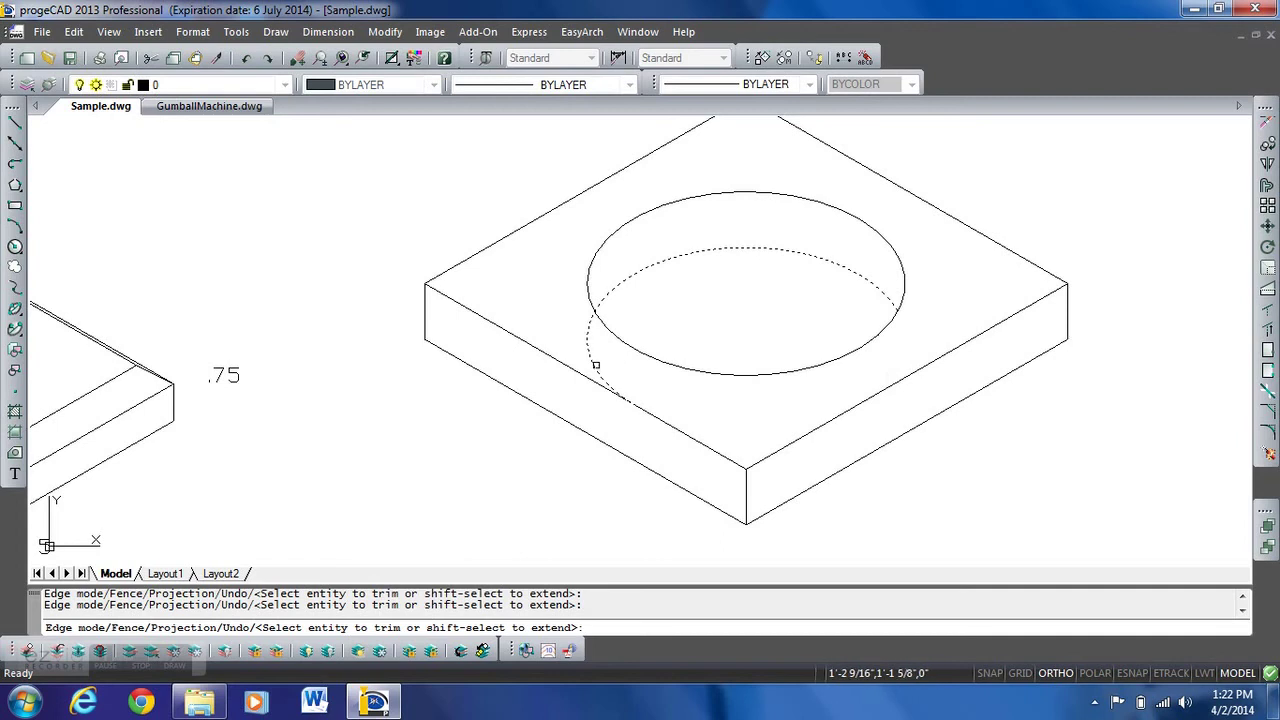
key("Return")
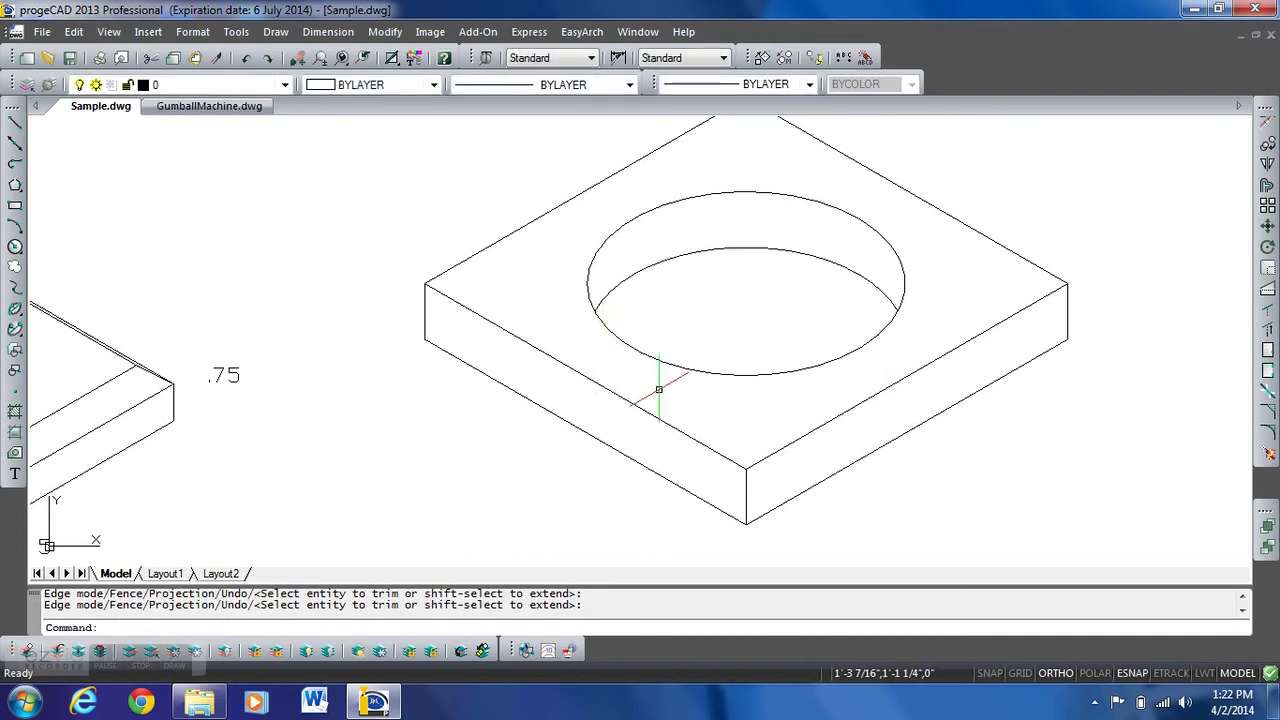
key("ctrl+z")
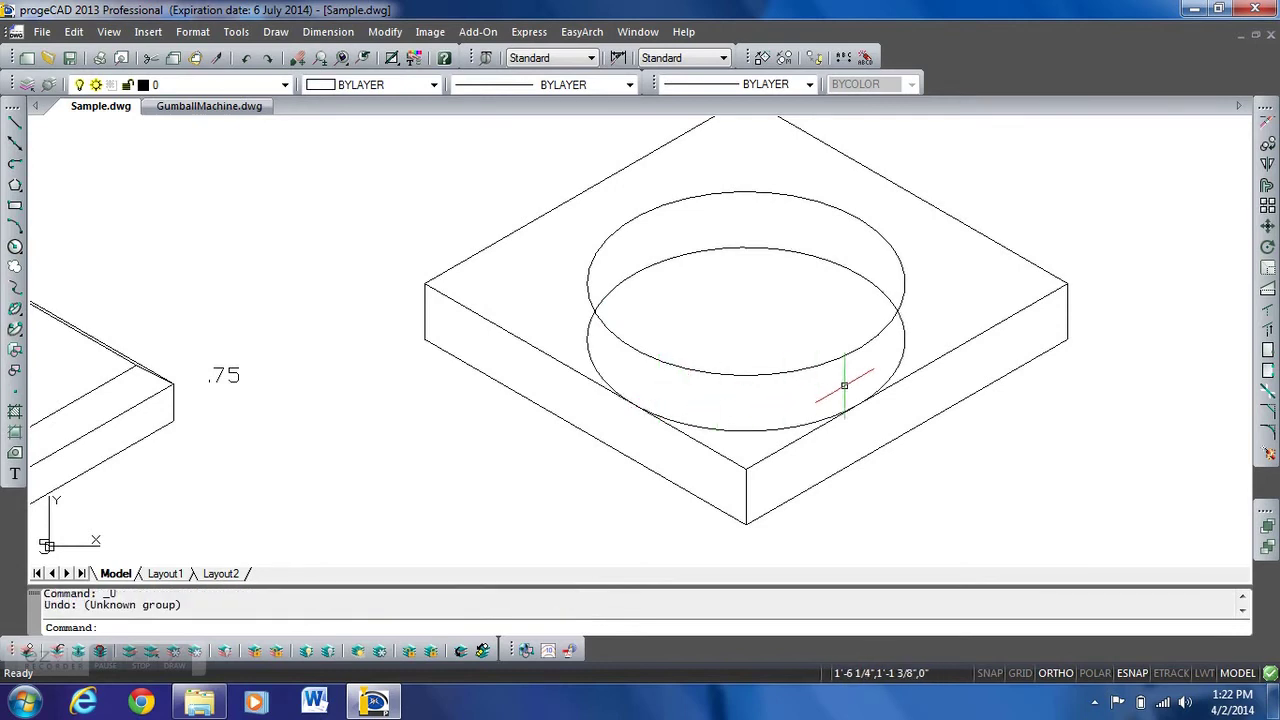
Step: Break the lower circle at both crossings with the upper circle and delete its front arc
left_click(1268, 373)
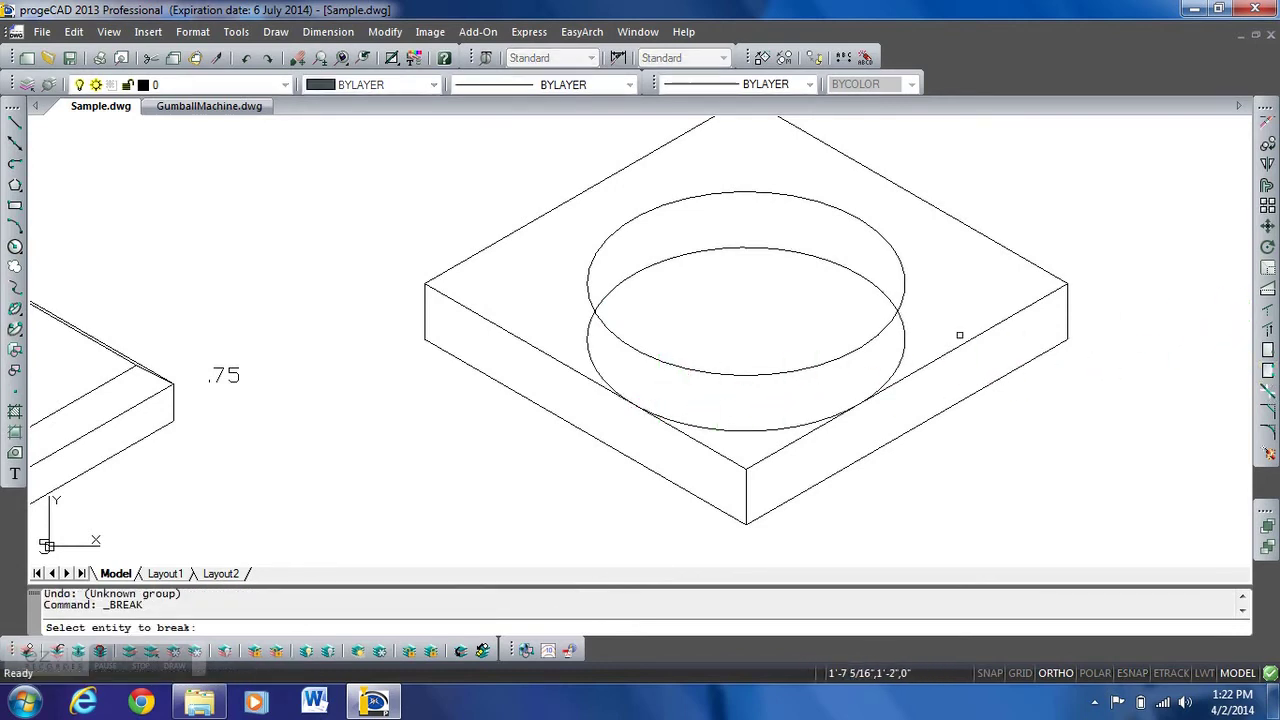
left_click(901, 330)
left_click(904, 291)
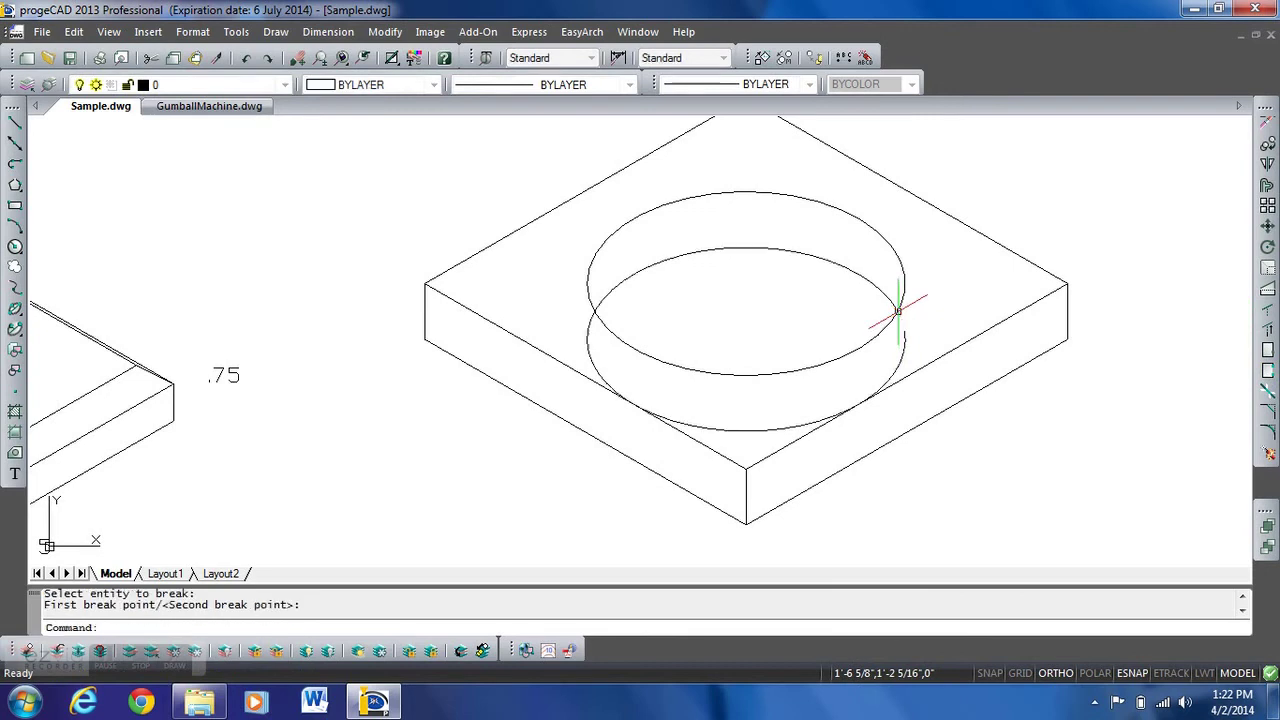
left_click(1268, 373)
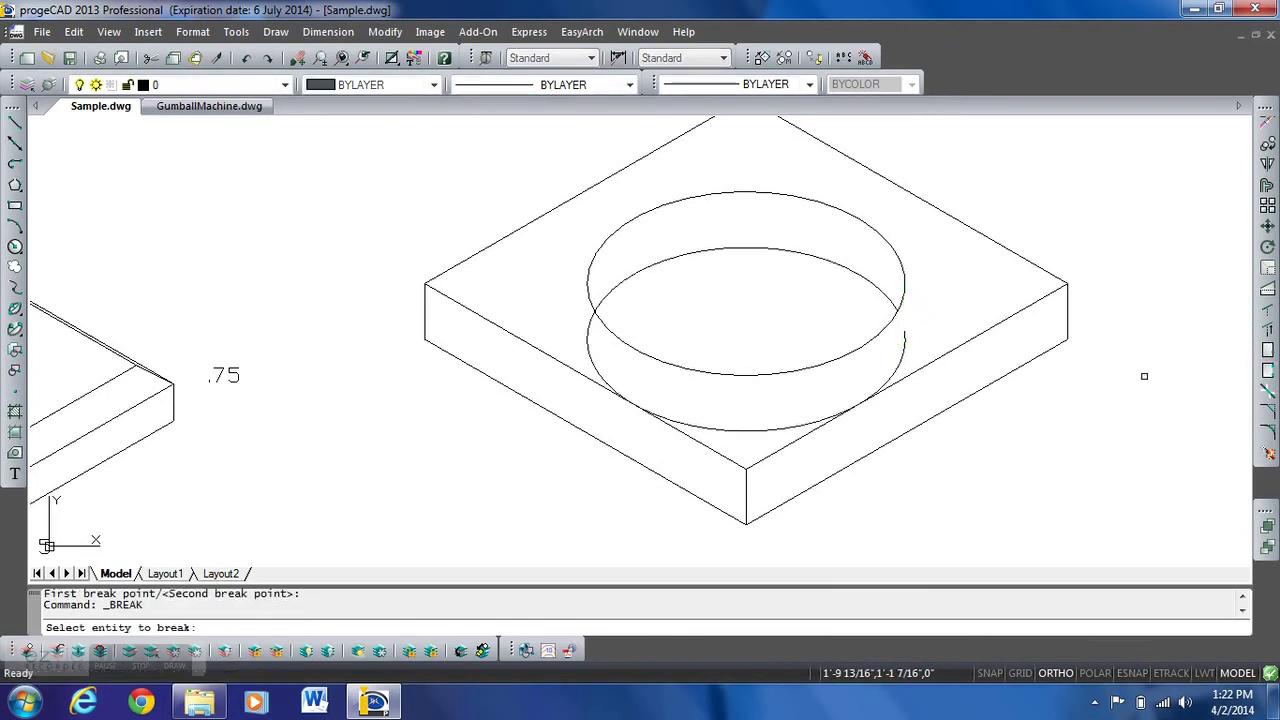
left_click(591, 337)
left_click(587, 299)
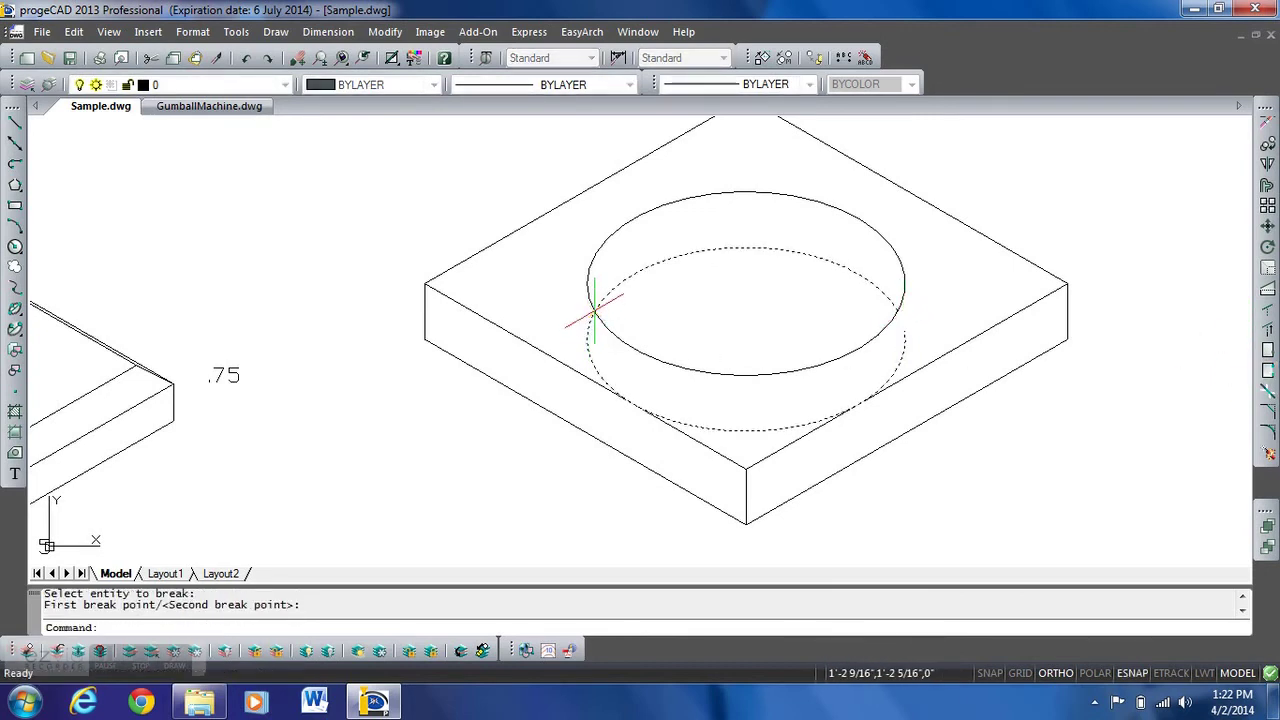
left_click(752, 430)
key("Delete")
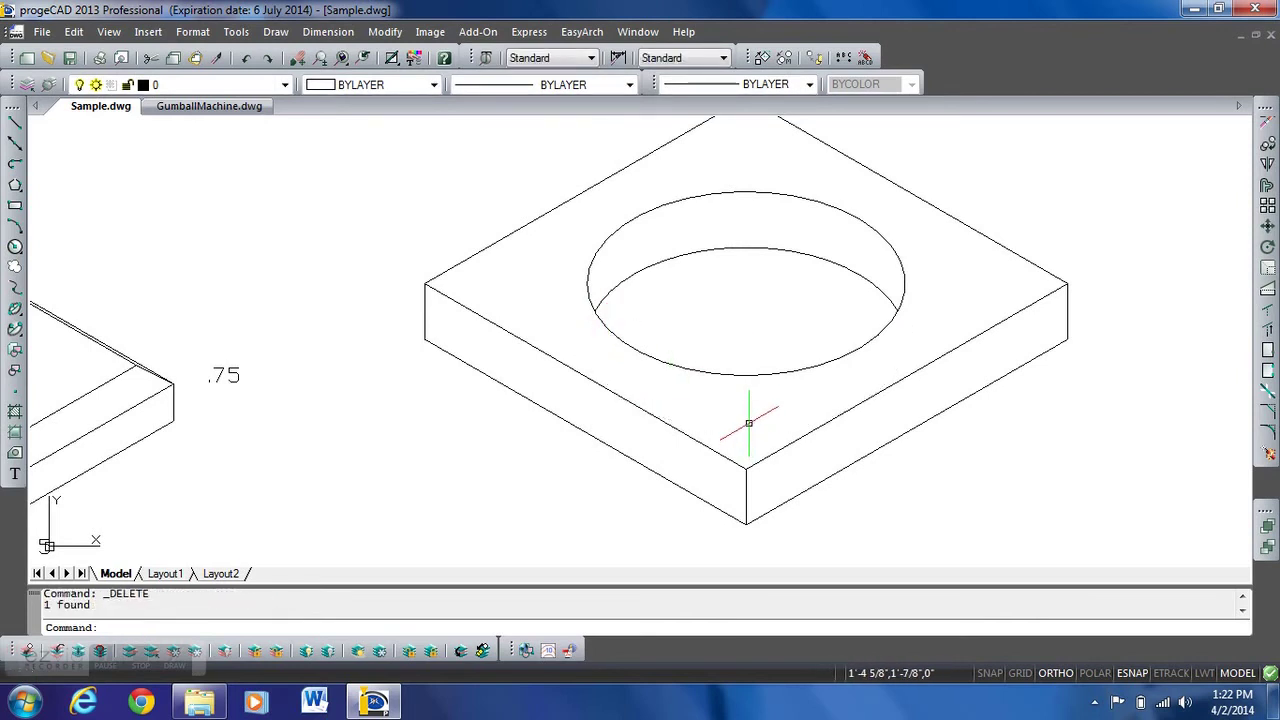
Step: Offset the four edges of the new top face inward by .25
scroll(749, 410, "down", 2)
middle_click_drag(748, 416, 762, 460)
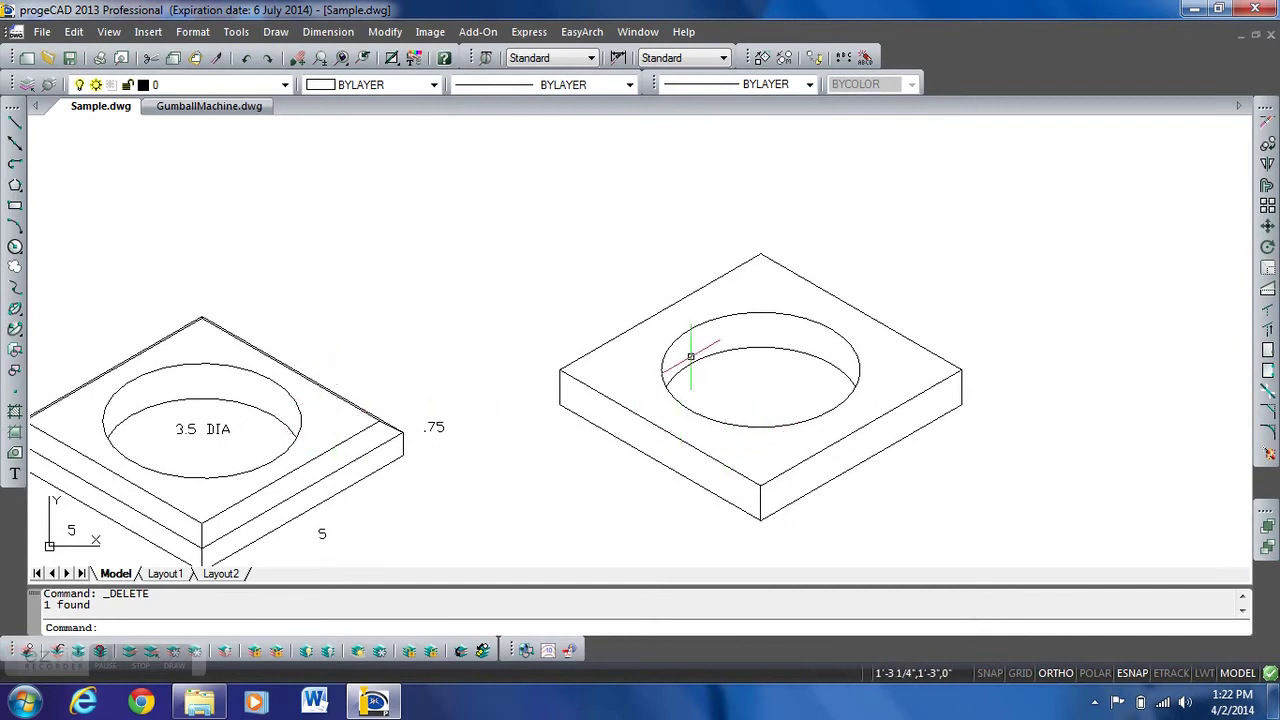
scroll(700, 355, "up", 3)
middle_click_drag(794, 360, 572, 326)
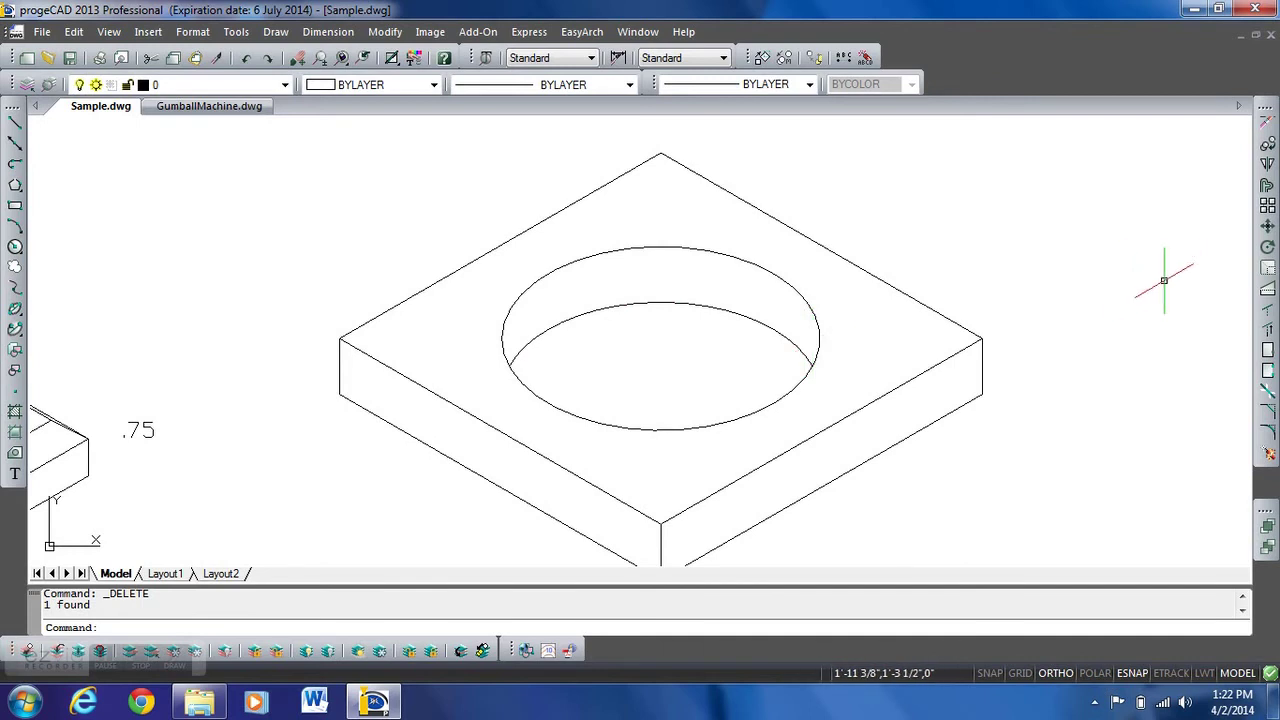
left_click(1266, 188)
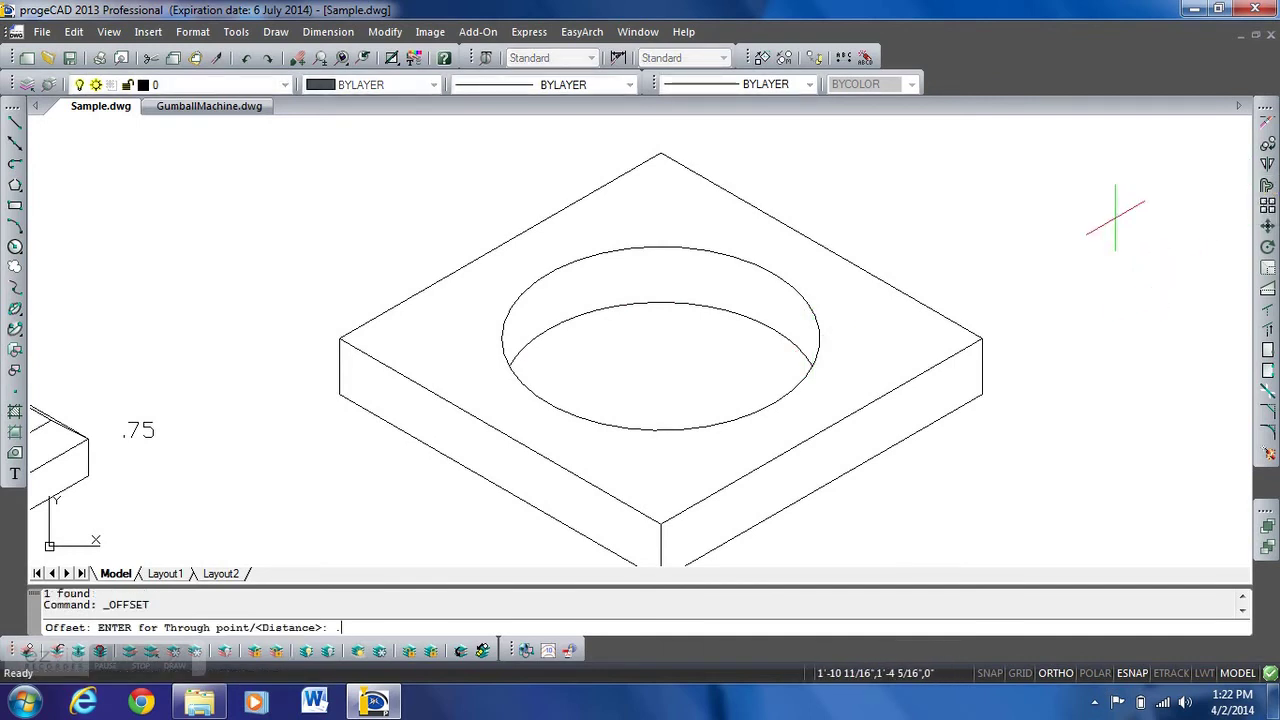
key("Return")
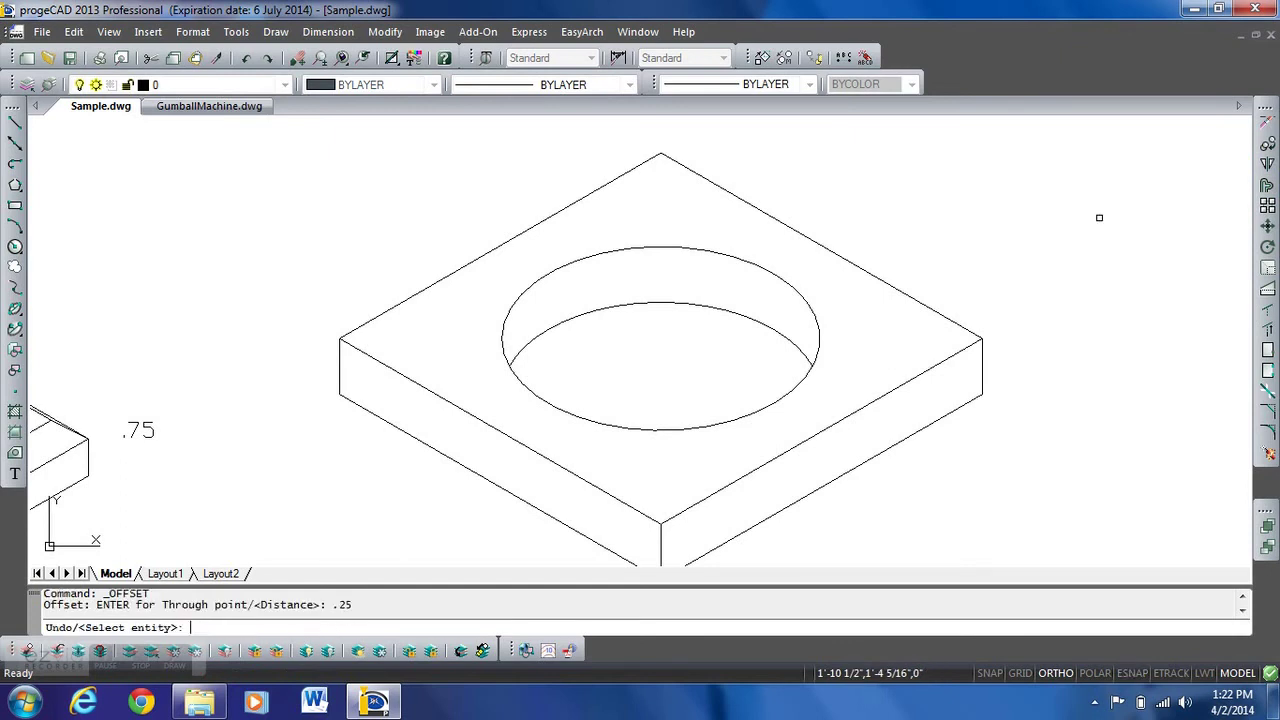
left_click(821, 244)
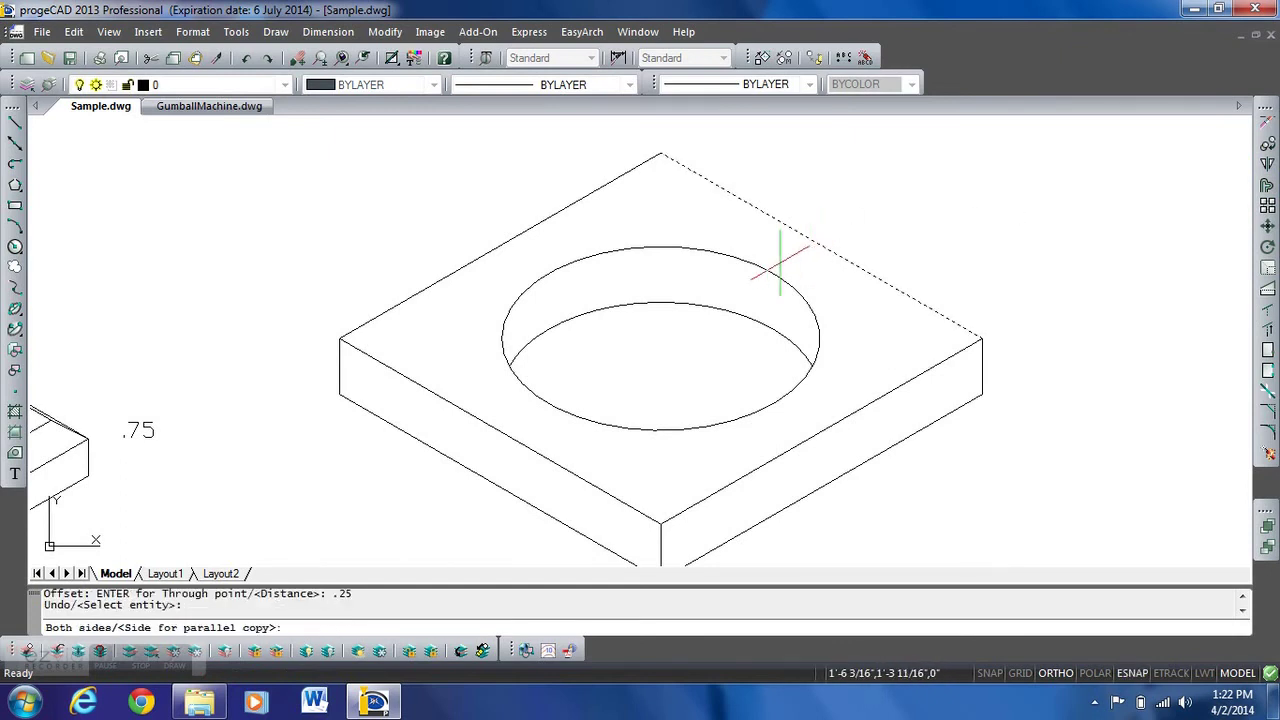
left_click(750, 276)
left_click(568, 255)
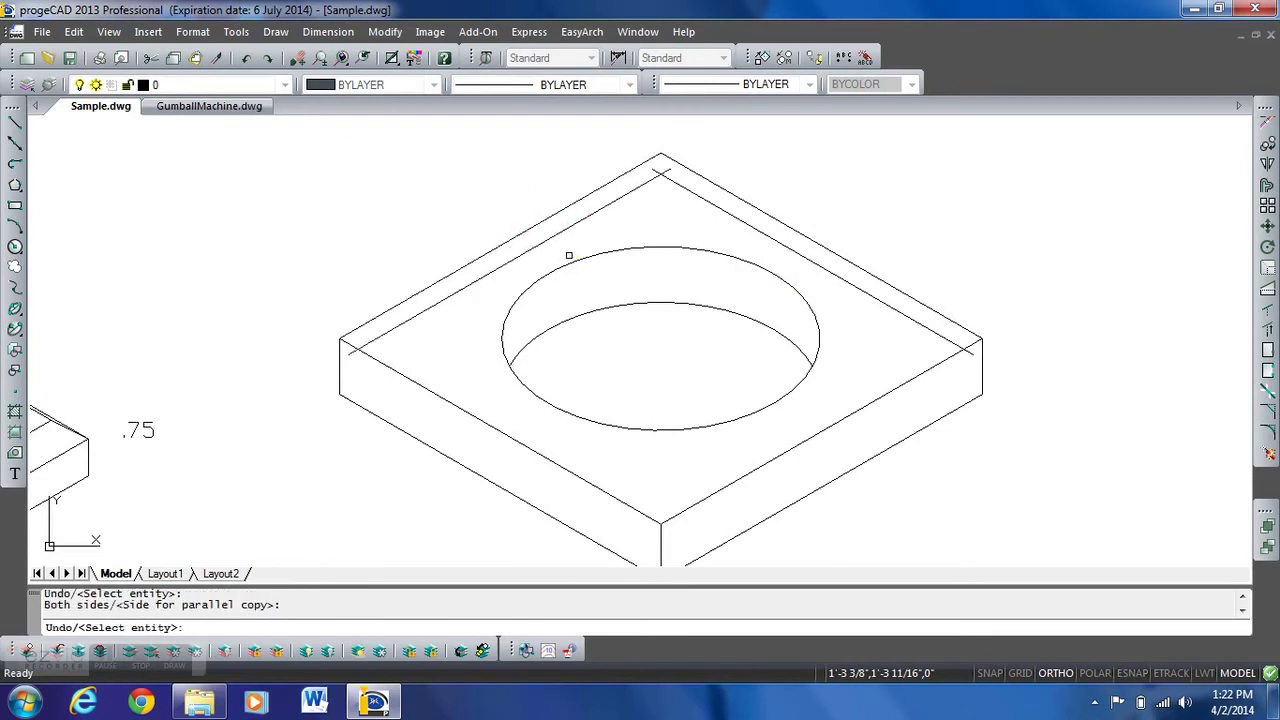
left_click(527, 444)
left_click(600, 382)
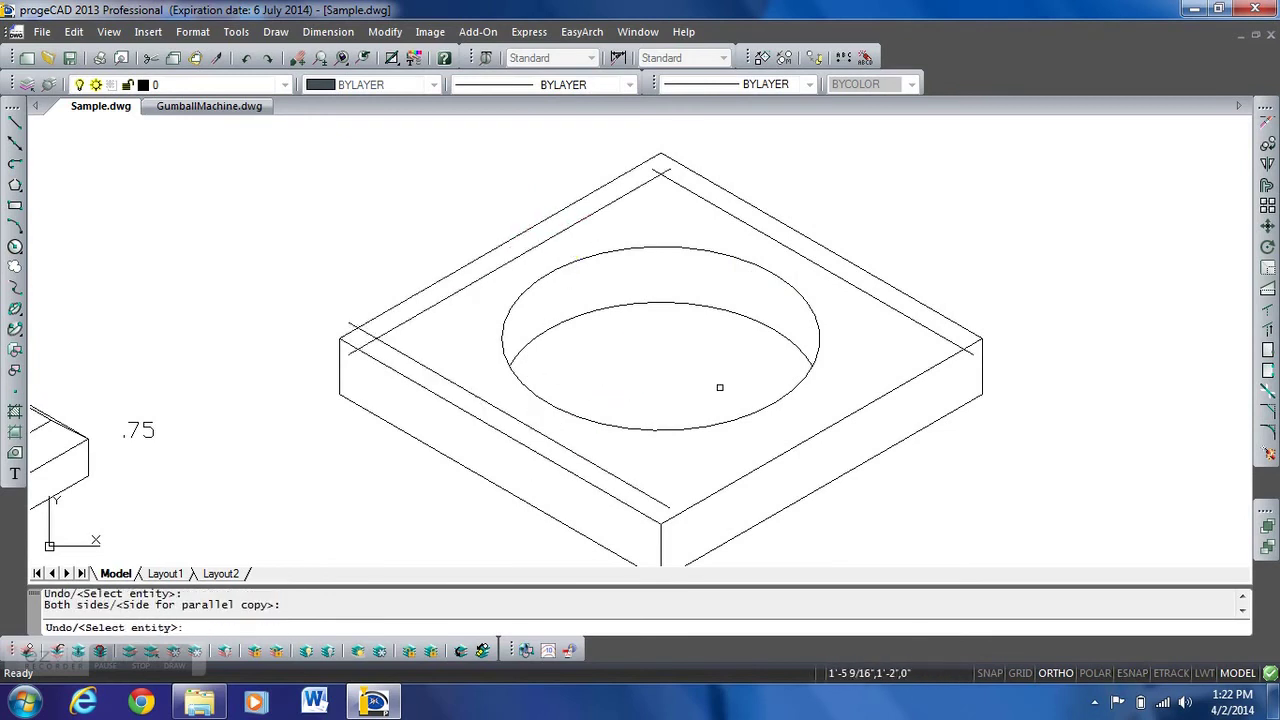
left_click(812, 437)
left_click(727, 362)
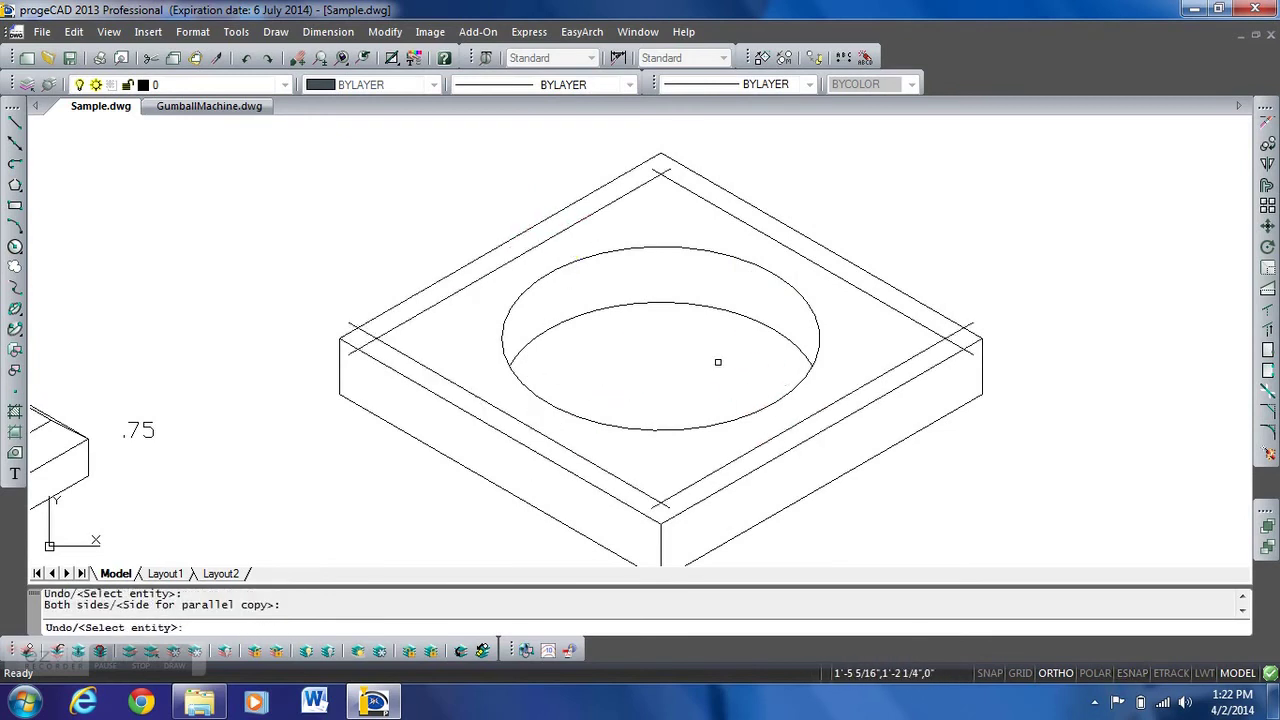
key("Return")
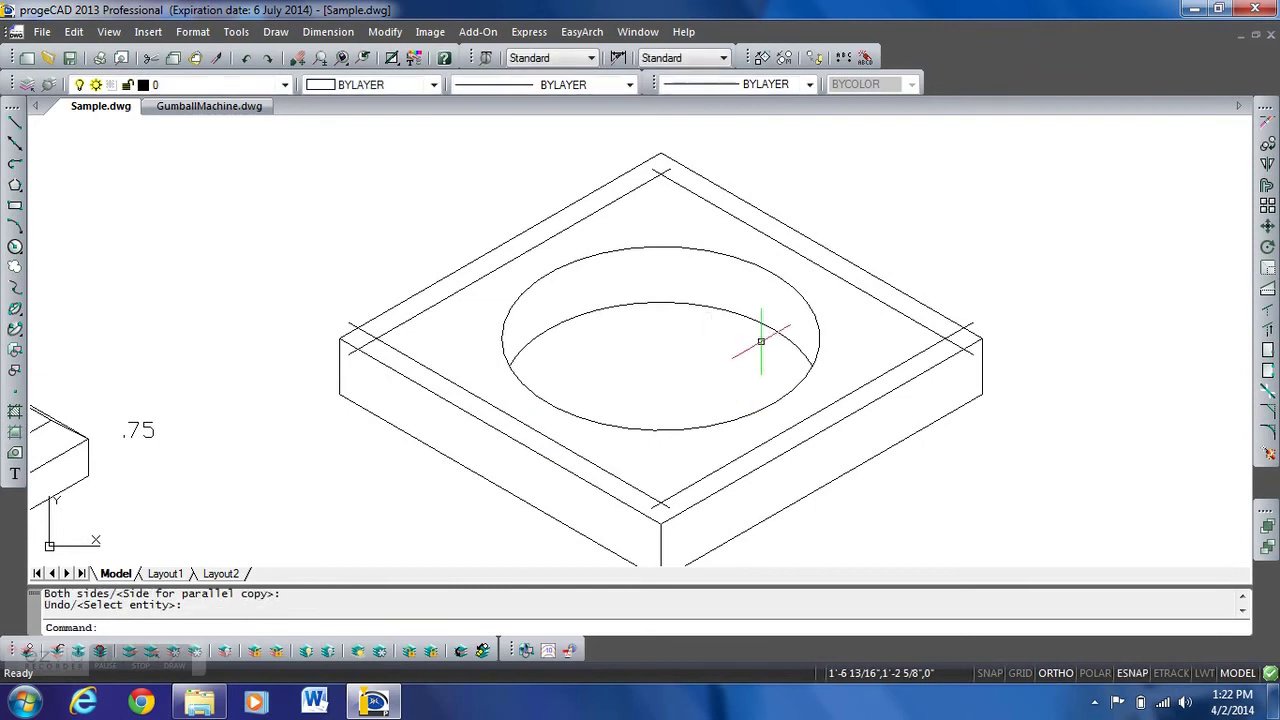
Step: Trim the overhanging ends of the four offset lines at every corner to form a closed inner diamond
left_click(1267, 311)
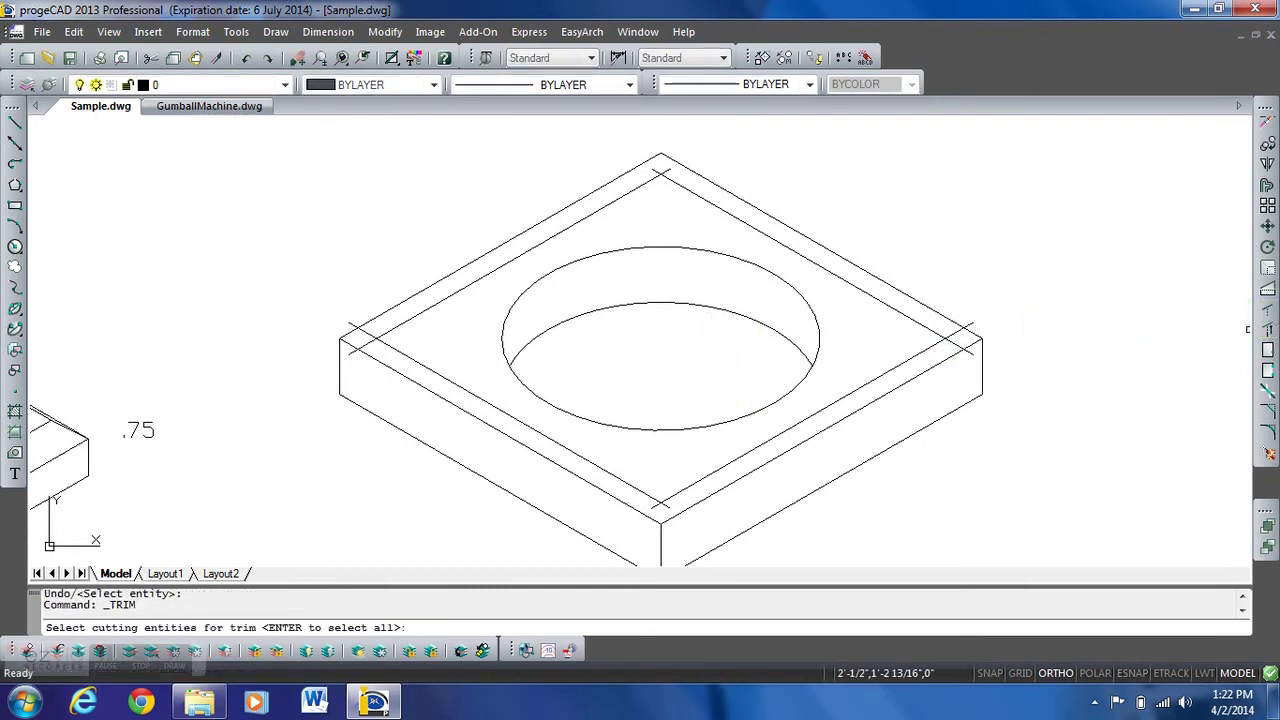
key("Return")
left_click(972, 324)
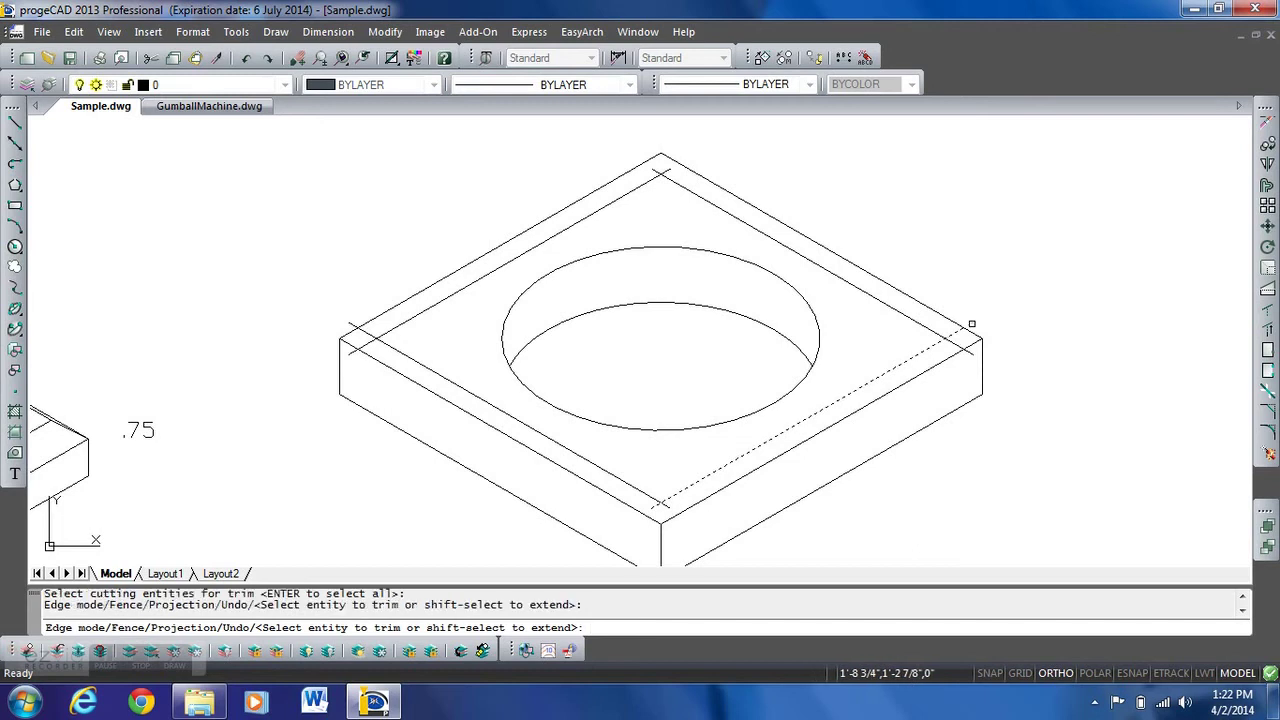
left_click(964, 327)
left_click(956, 337)
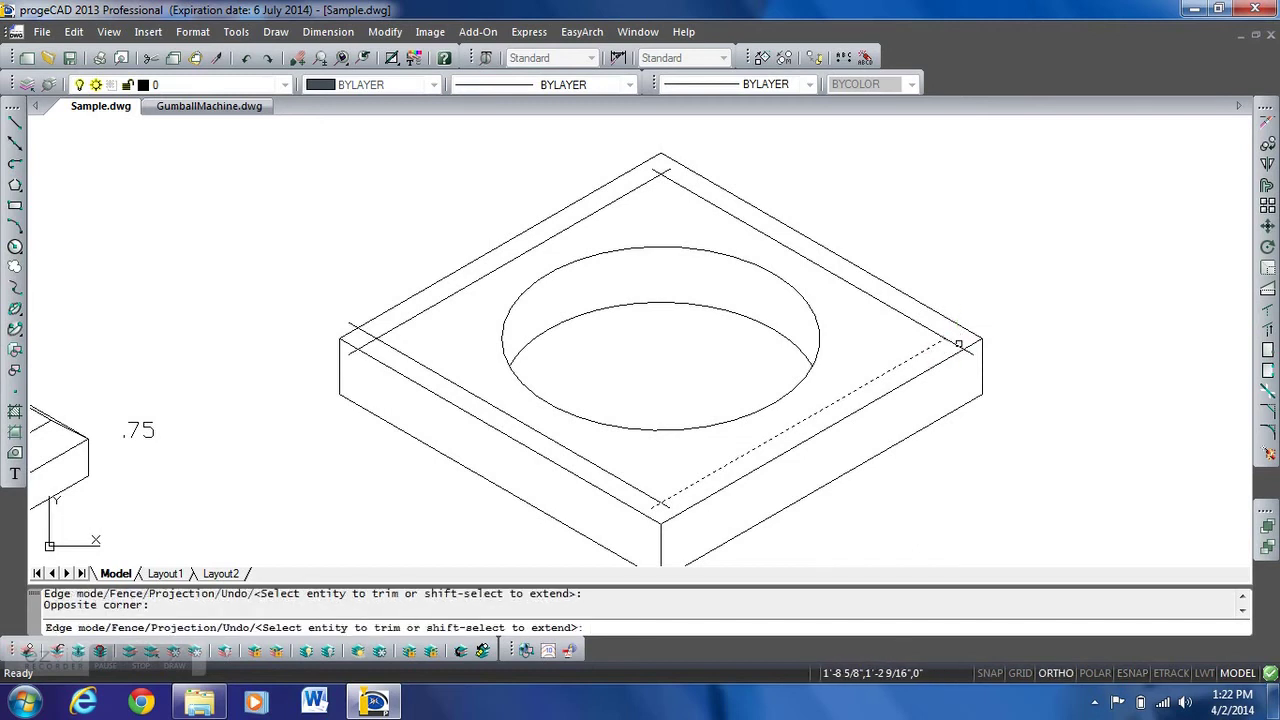
left_click(969, 353)
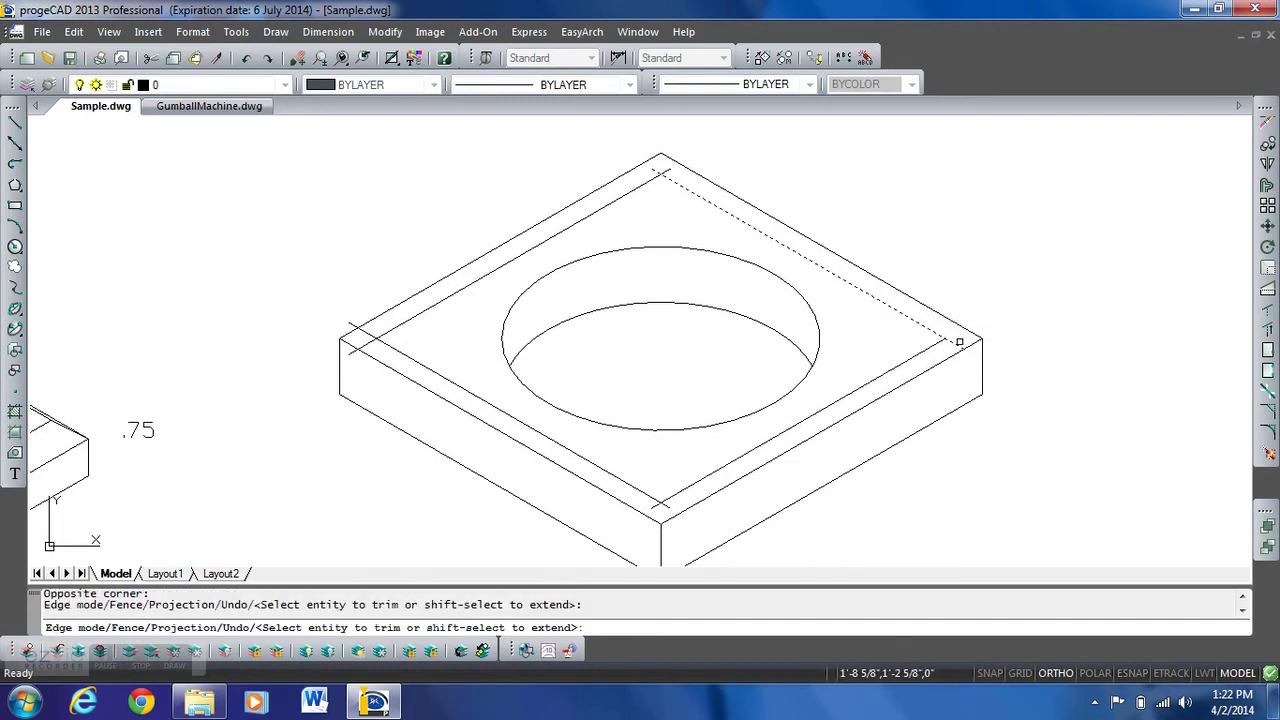
left_click(959, 342)
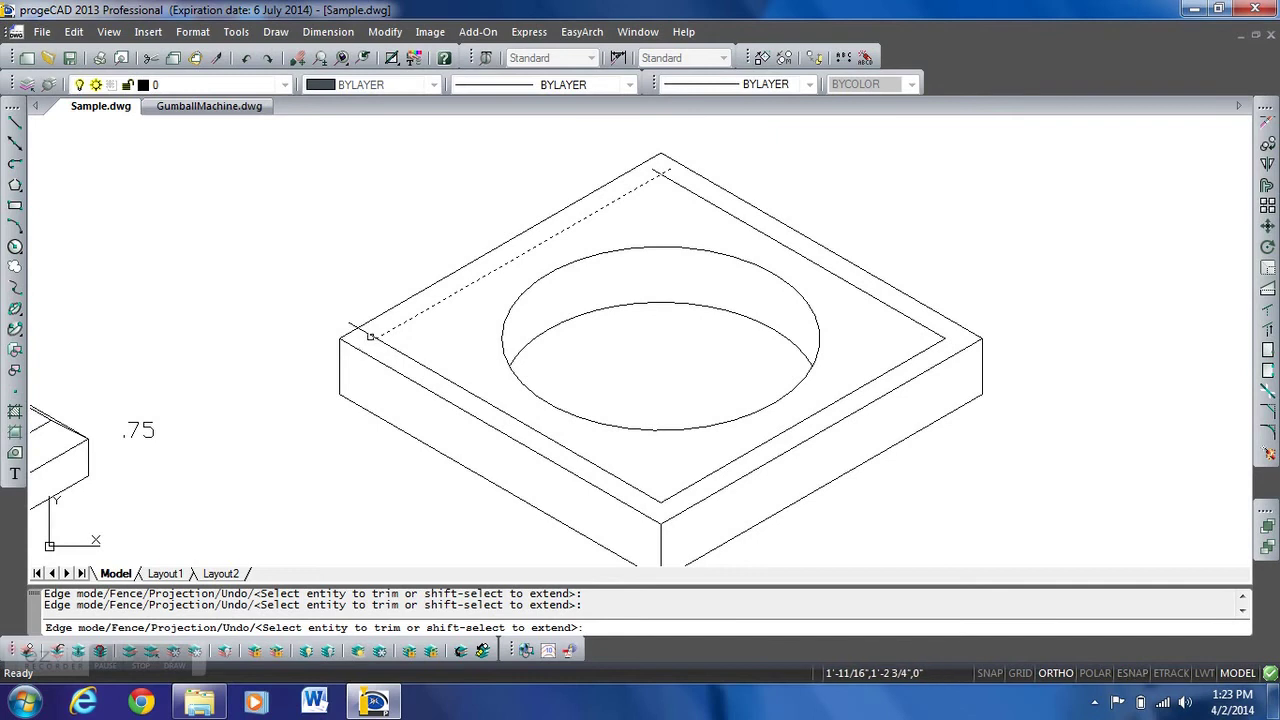
left_click(357, 325)
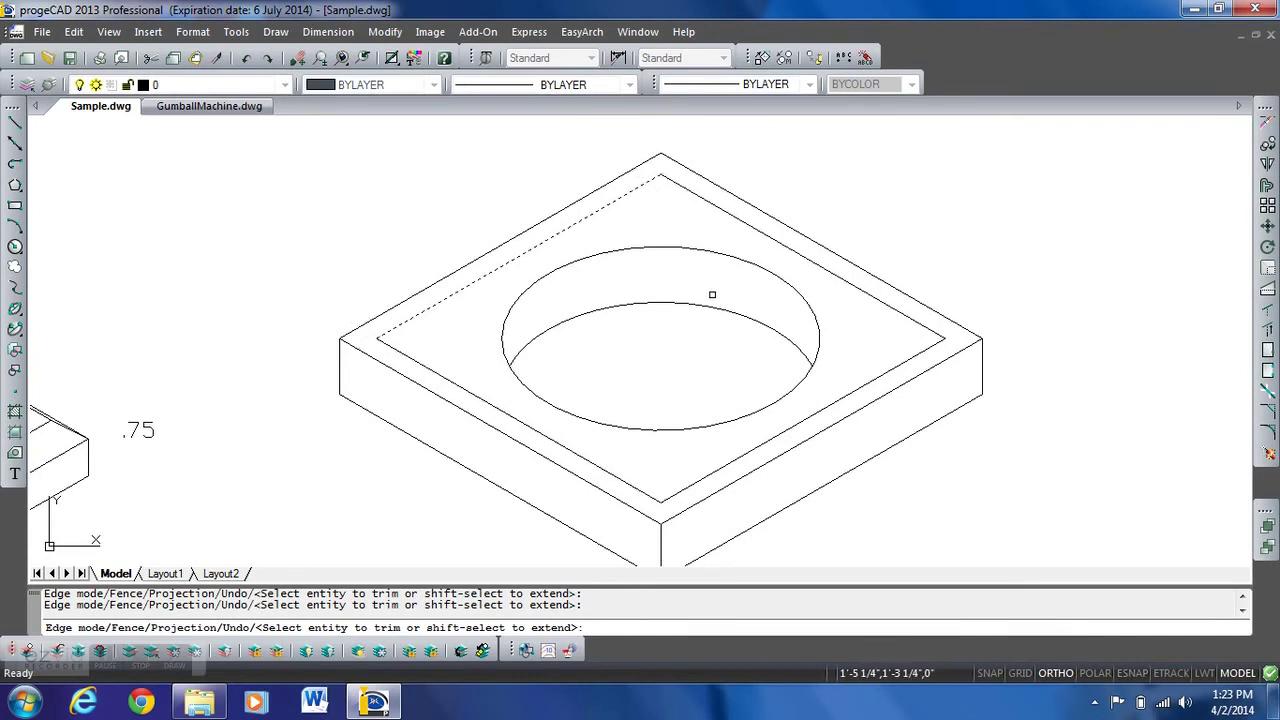
key("Return")
Step: Copy the four outer edges of the top face straight down by .25
middle_click_drag(903, 400, 930, 365)
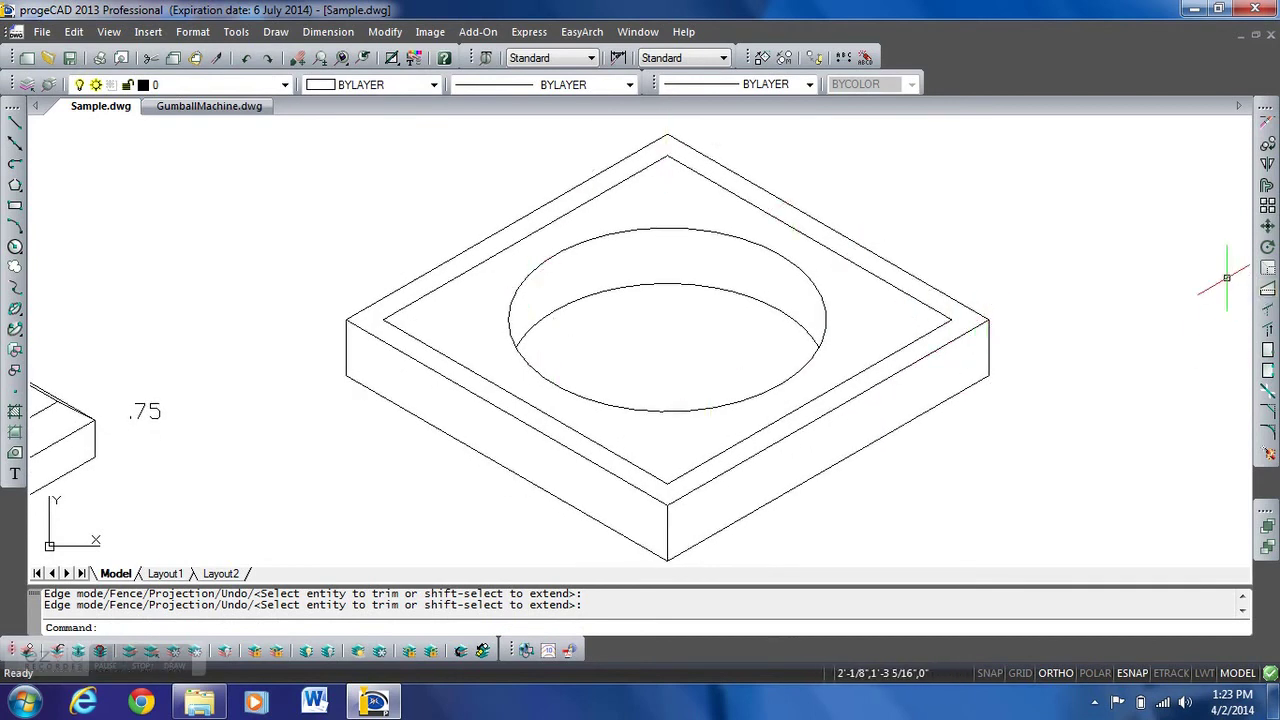
left_click(900, 270)
left_click(524, 215)
left_click(483, 398)
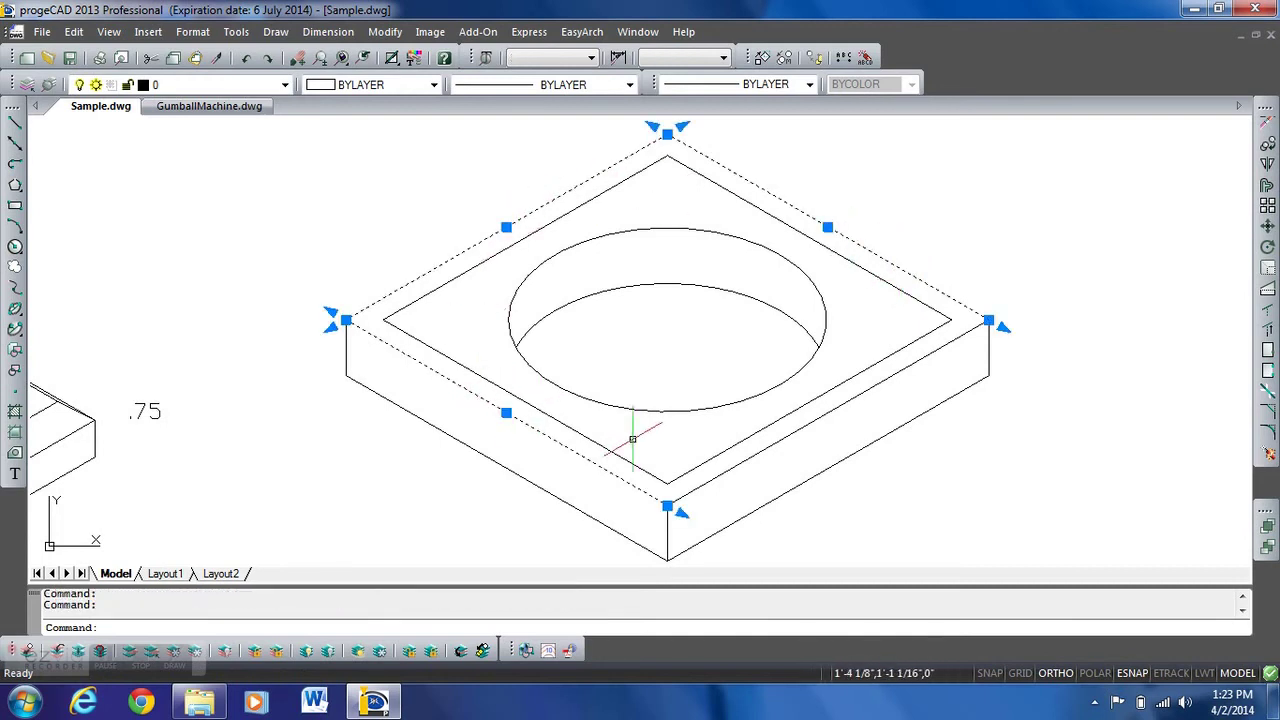
left_click(761, 456)
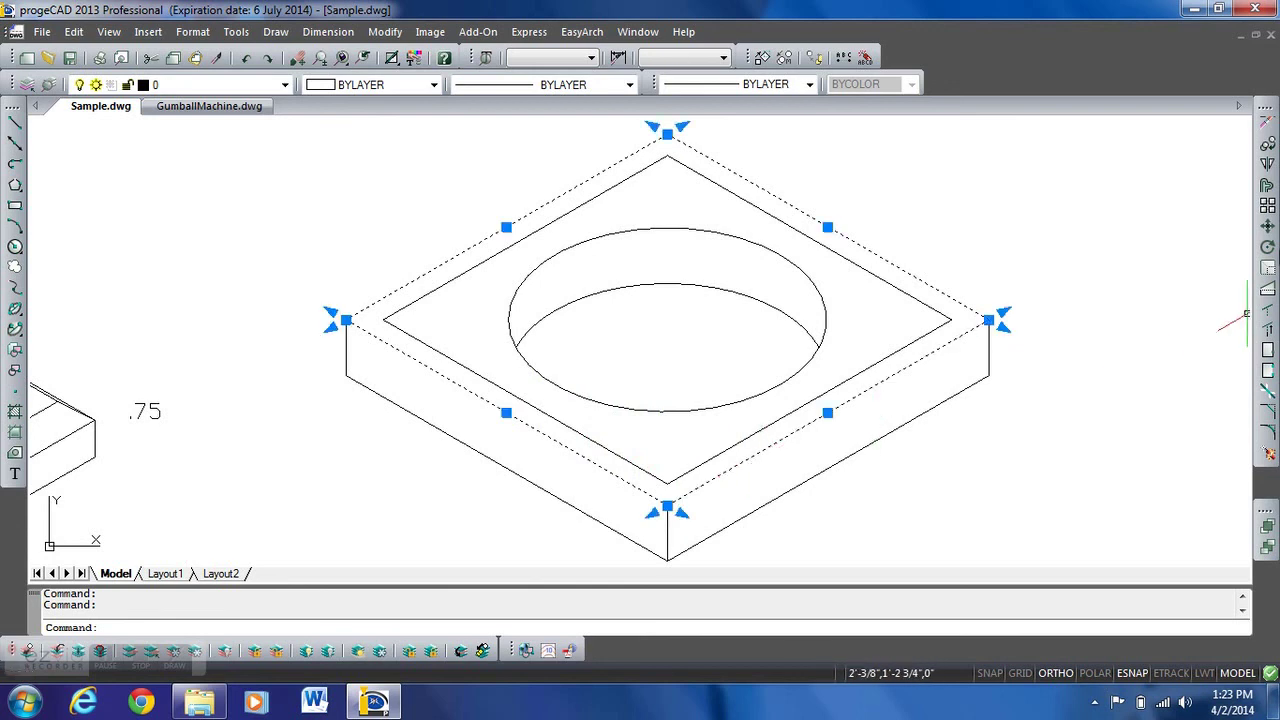
left_click(1267, 143)
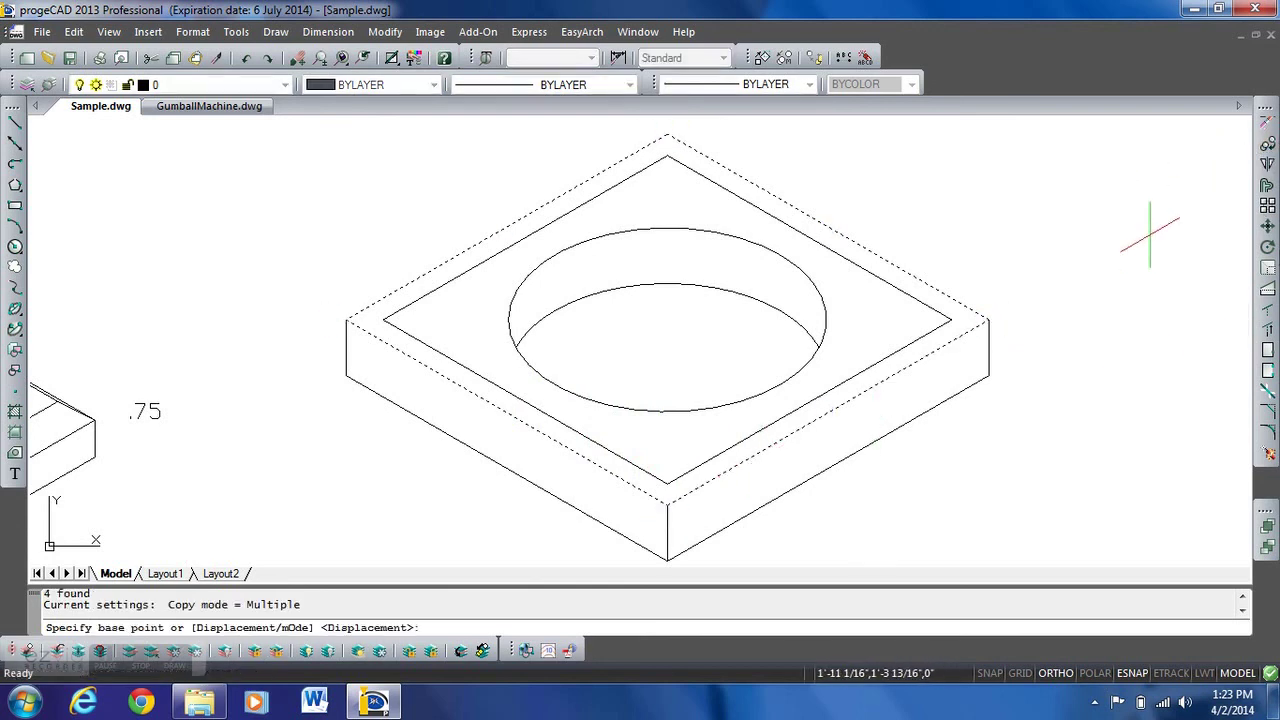
left_click(1150, 233)
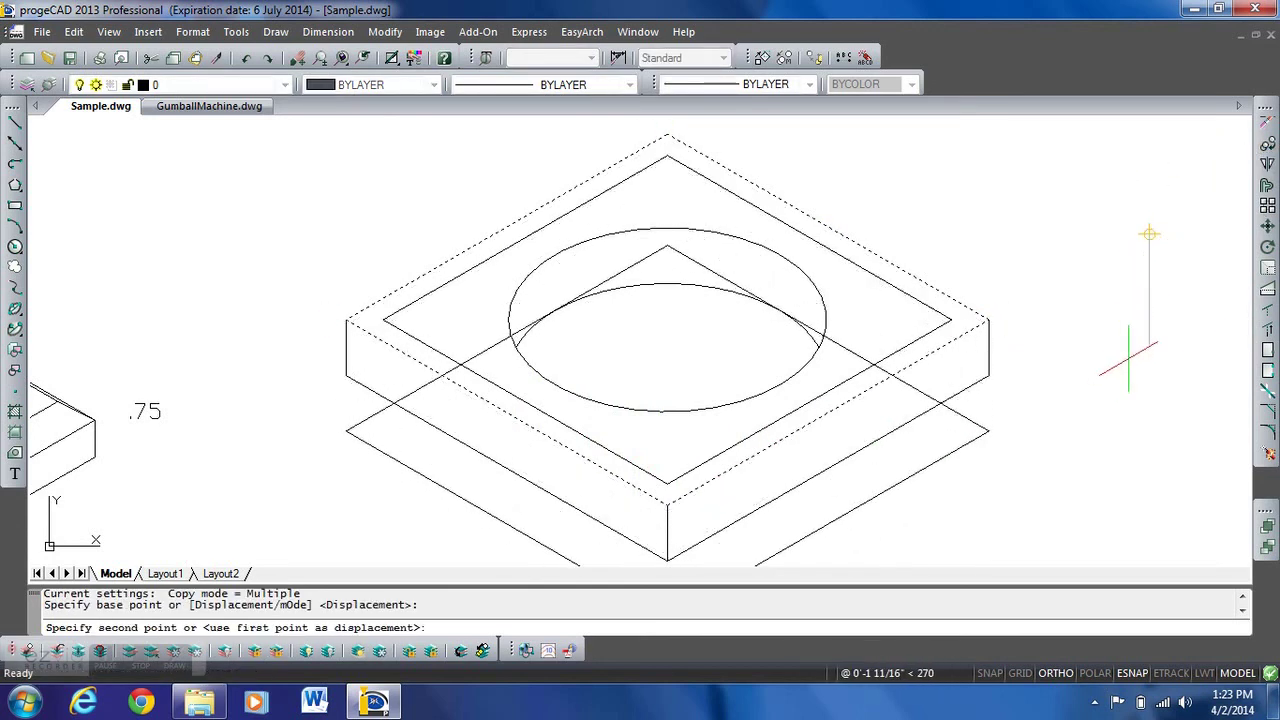
key("Return")
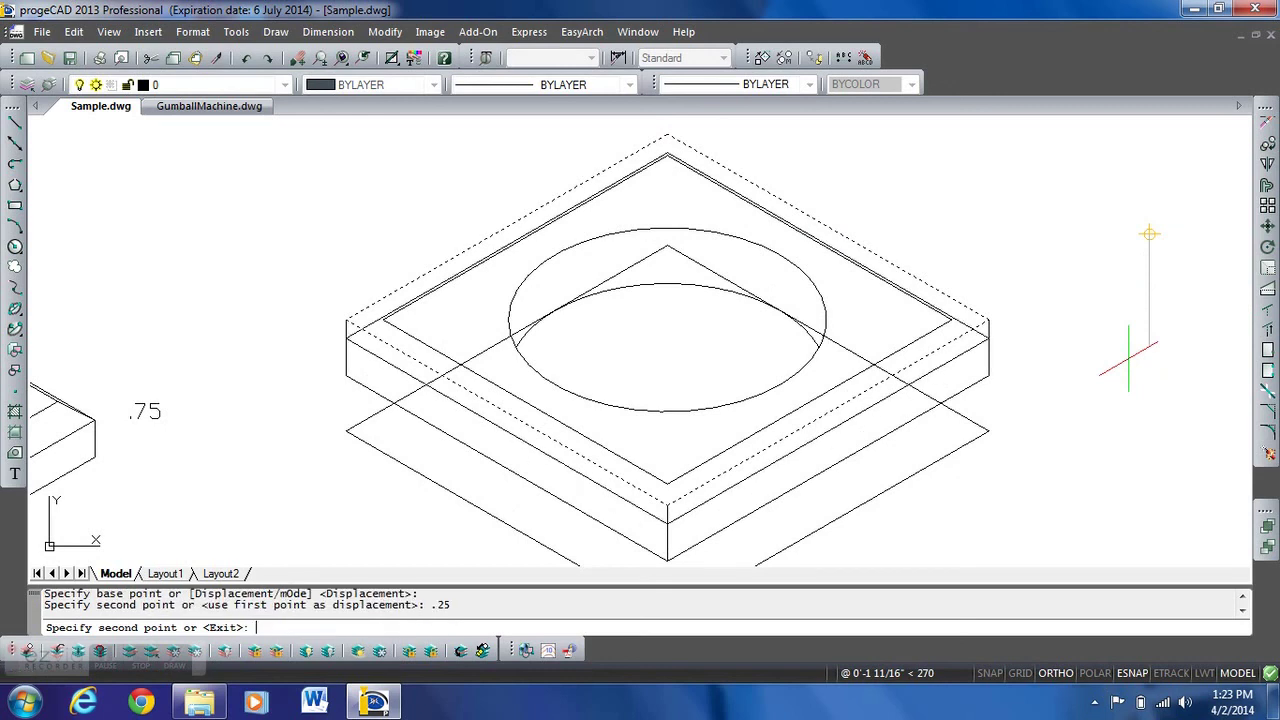
key("Return")
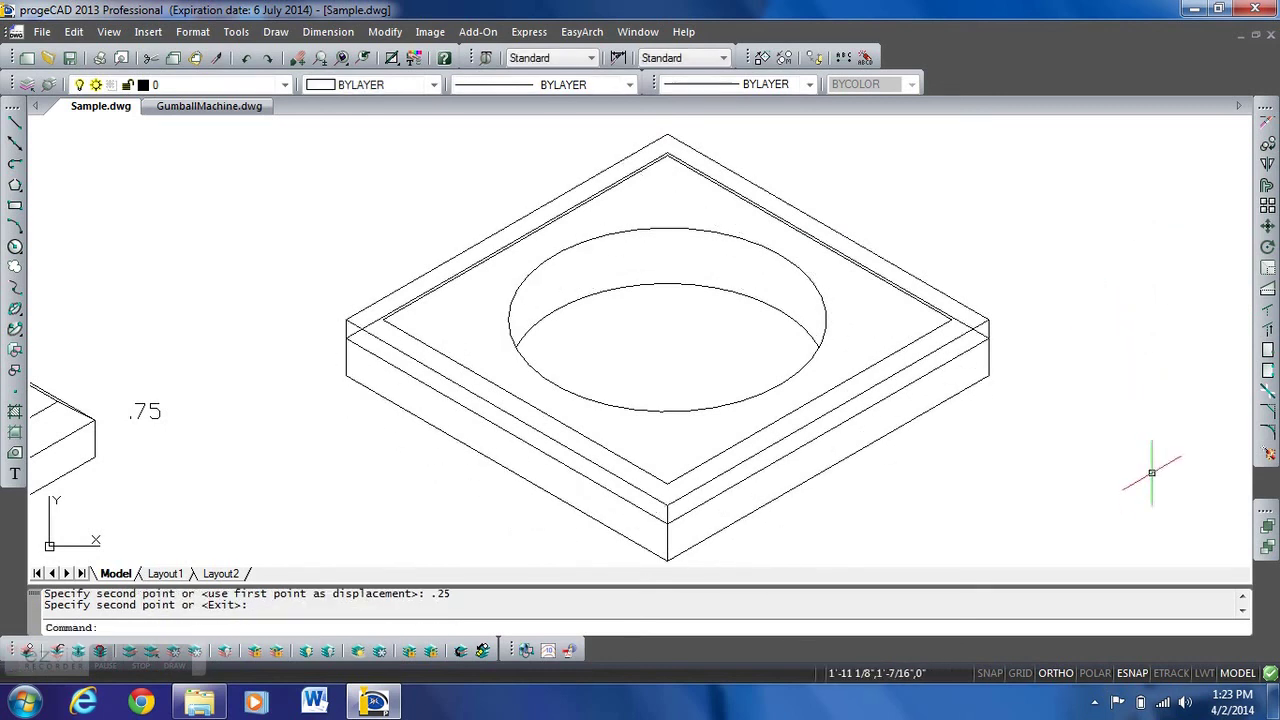
Step: Delete the four original outer edges of the top face, keeping the lowered copies
left_click(974, 307)
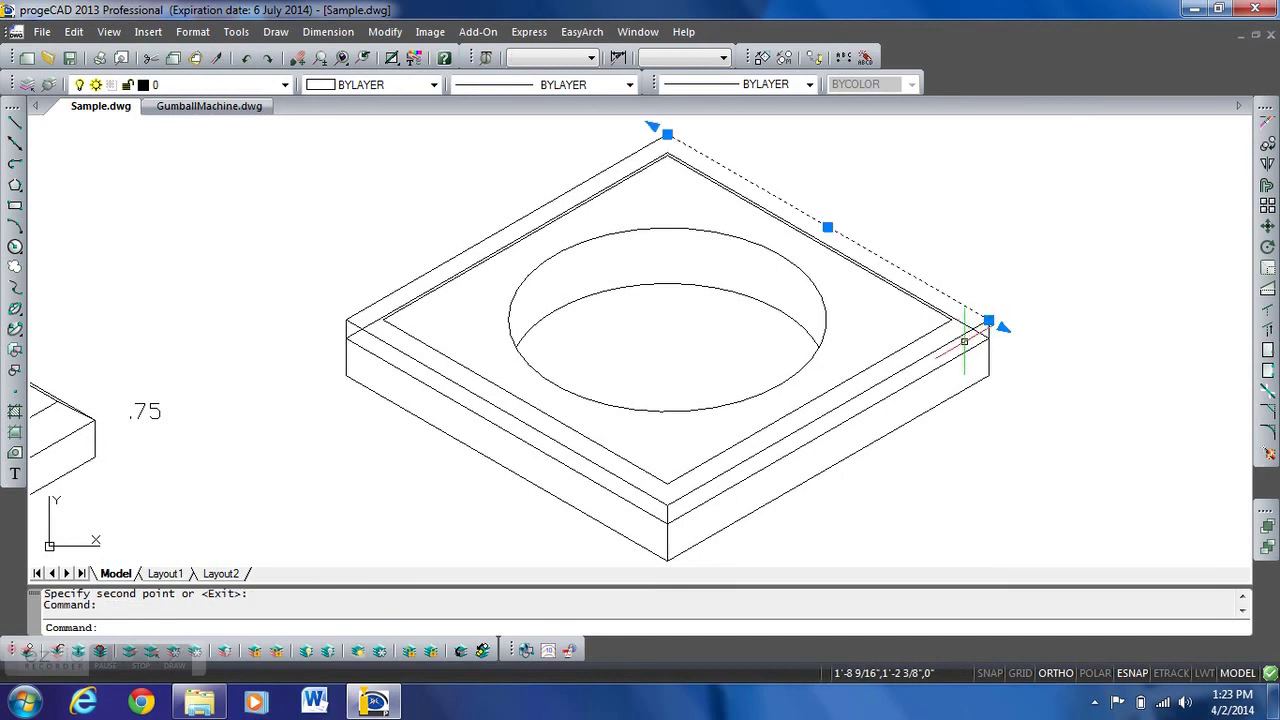
left_click(946, 343)
left_click(942, 350)
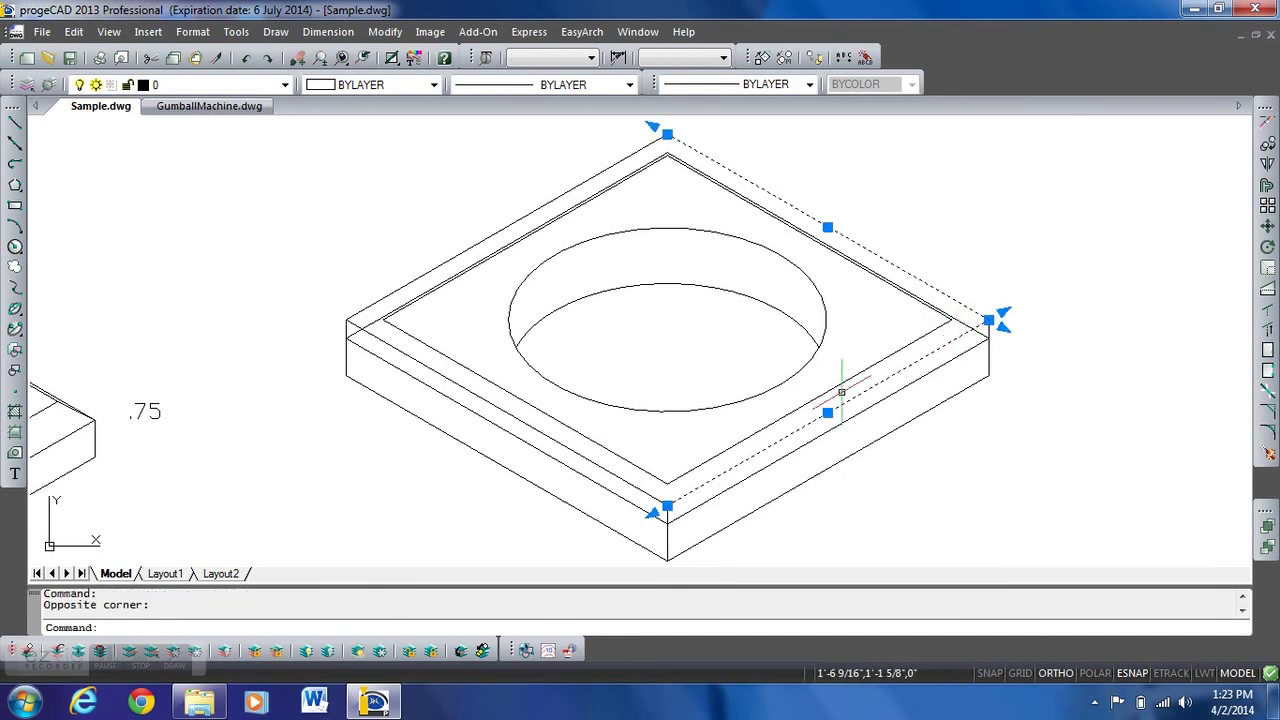
left_click(548, 434)
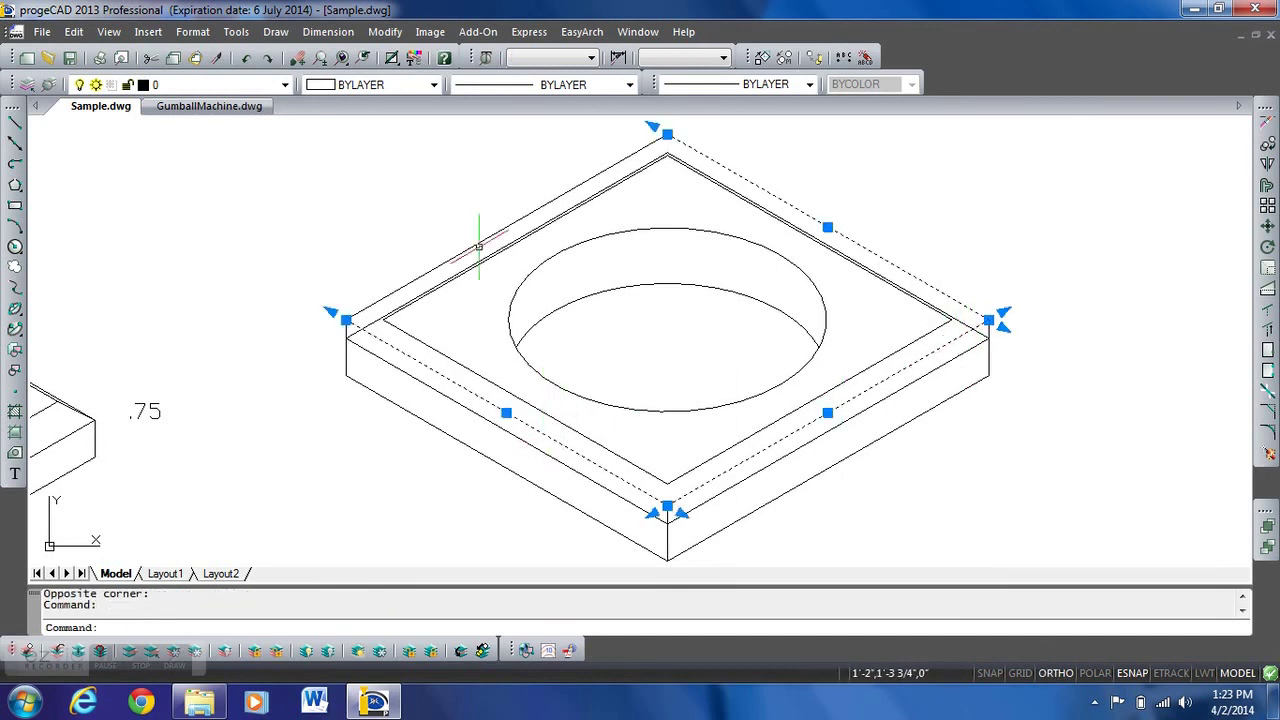
left_click(469, 247)
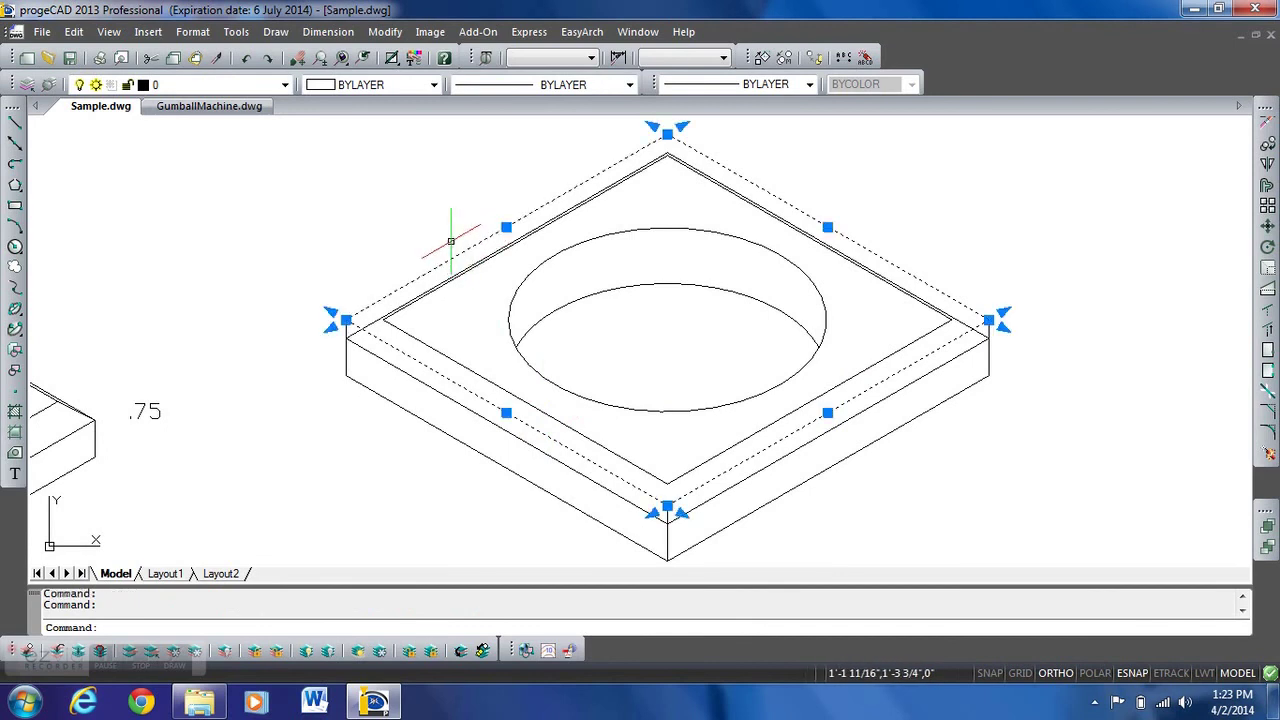
key("Delete")
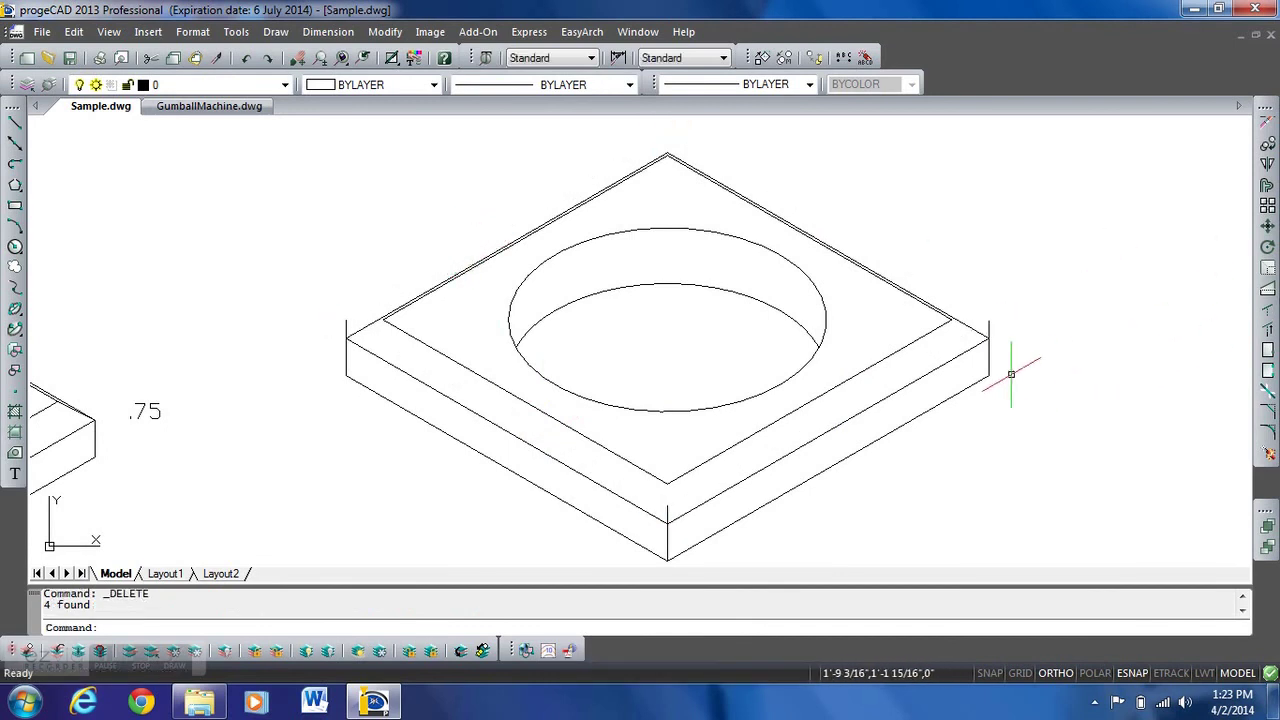
Step: Trim the ends of the three vertical corner edges that stick up above the lowered outline
left_click(1268, 312)
key("Return")
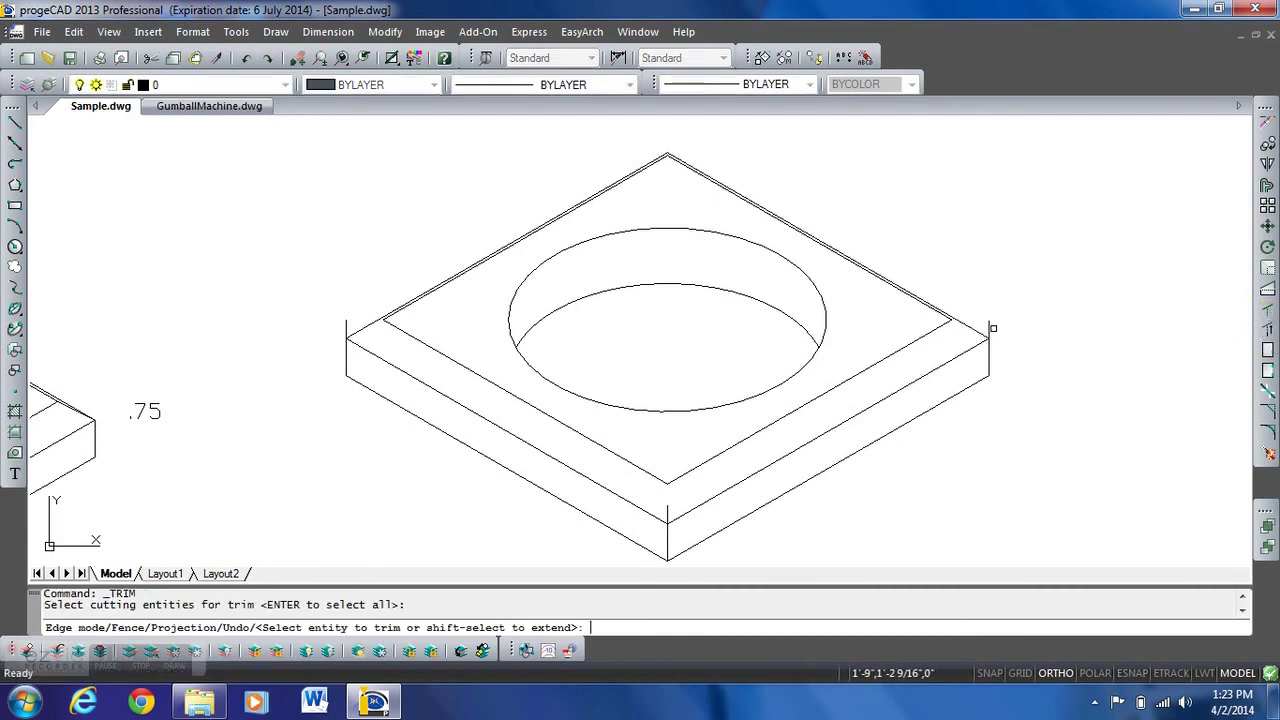
left_click(989, 325)
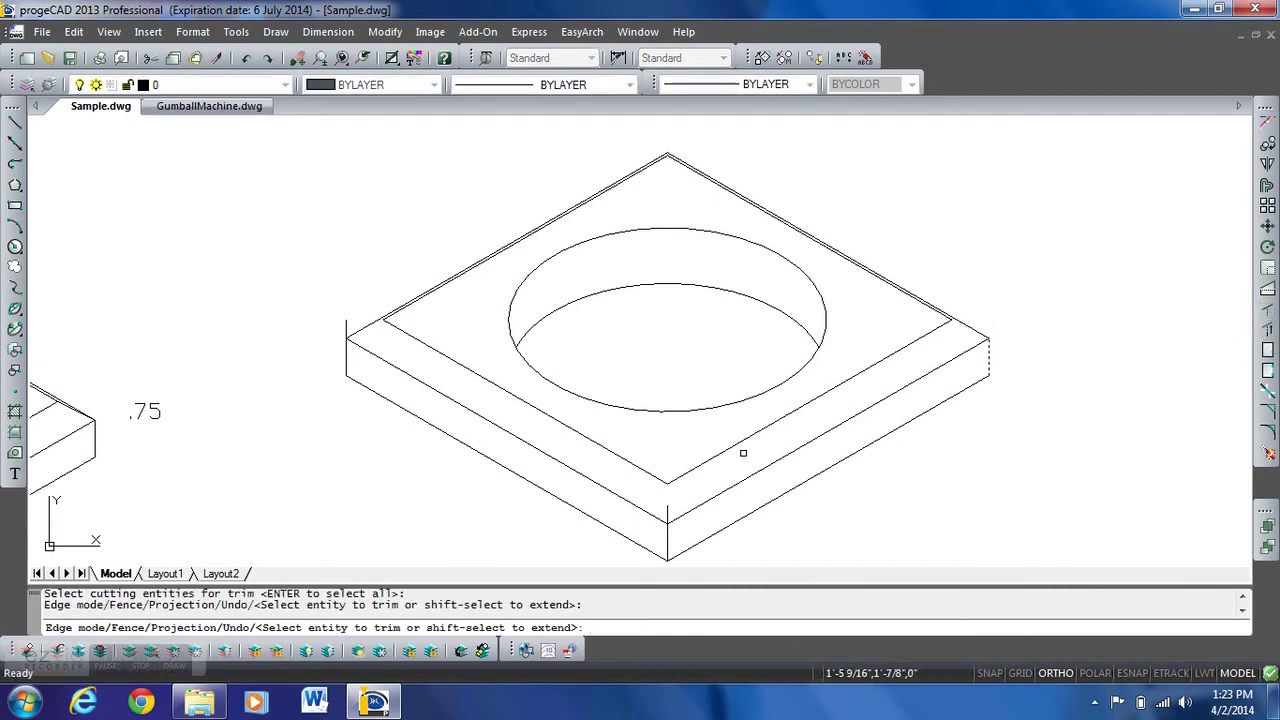
left_click(664, 513)
left_click(667, 505)
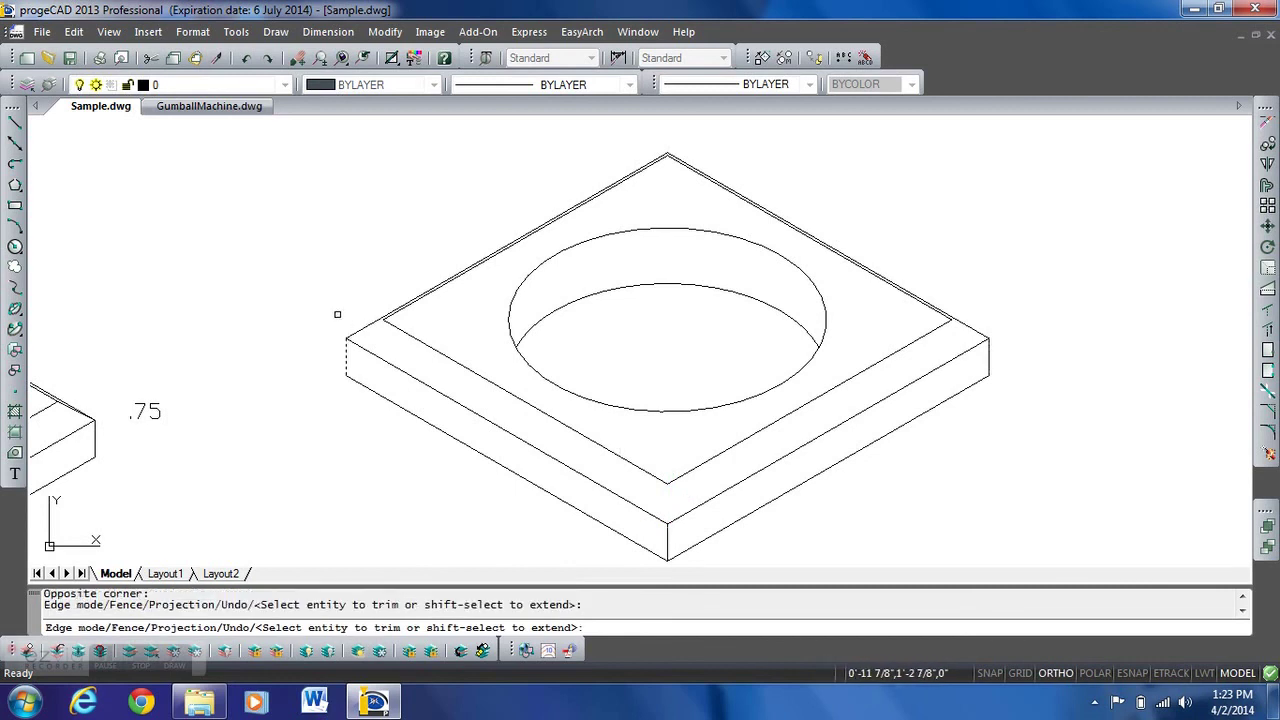
Step: Draw bevel lines joining the inner diamond to the lowered outline at the left and front corners
left_click(15, 122)
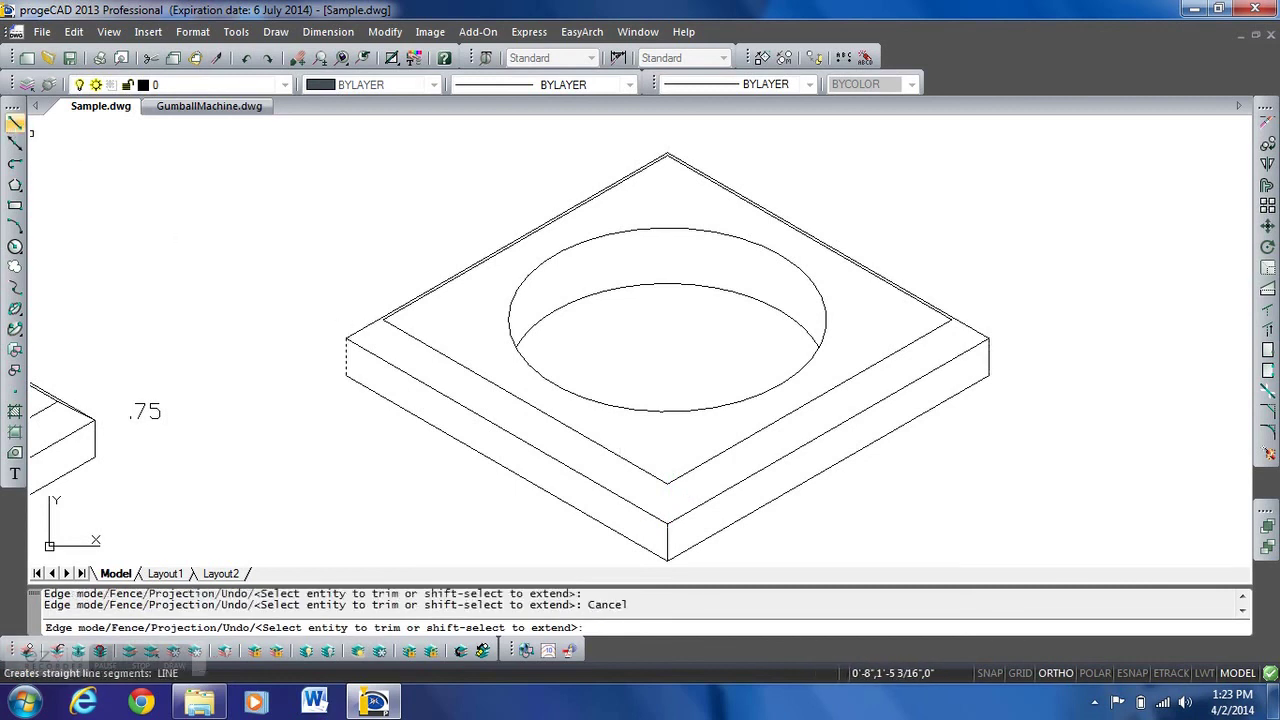
left_click(383, 320)
left_click(348, 338)
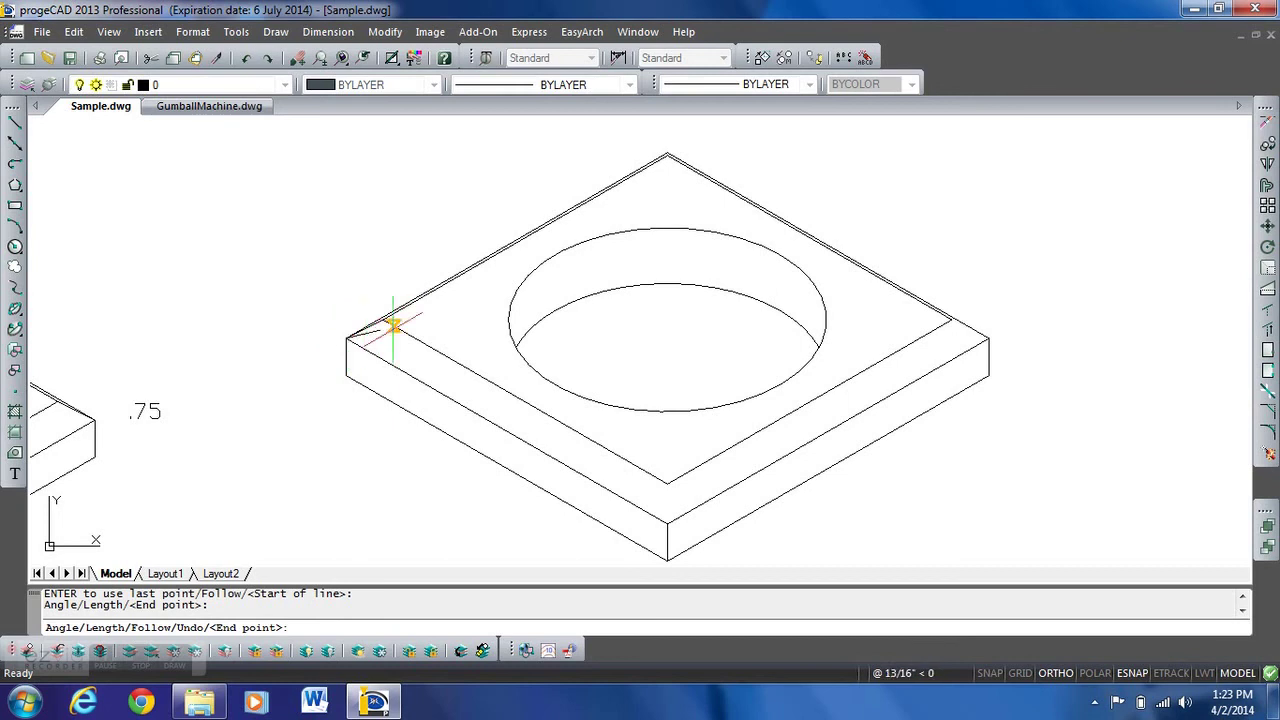
key("Return")
key("Return")
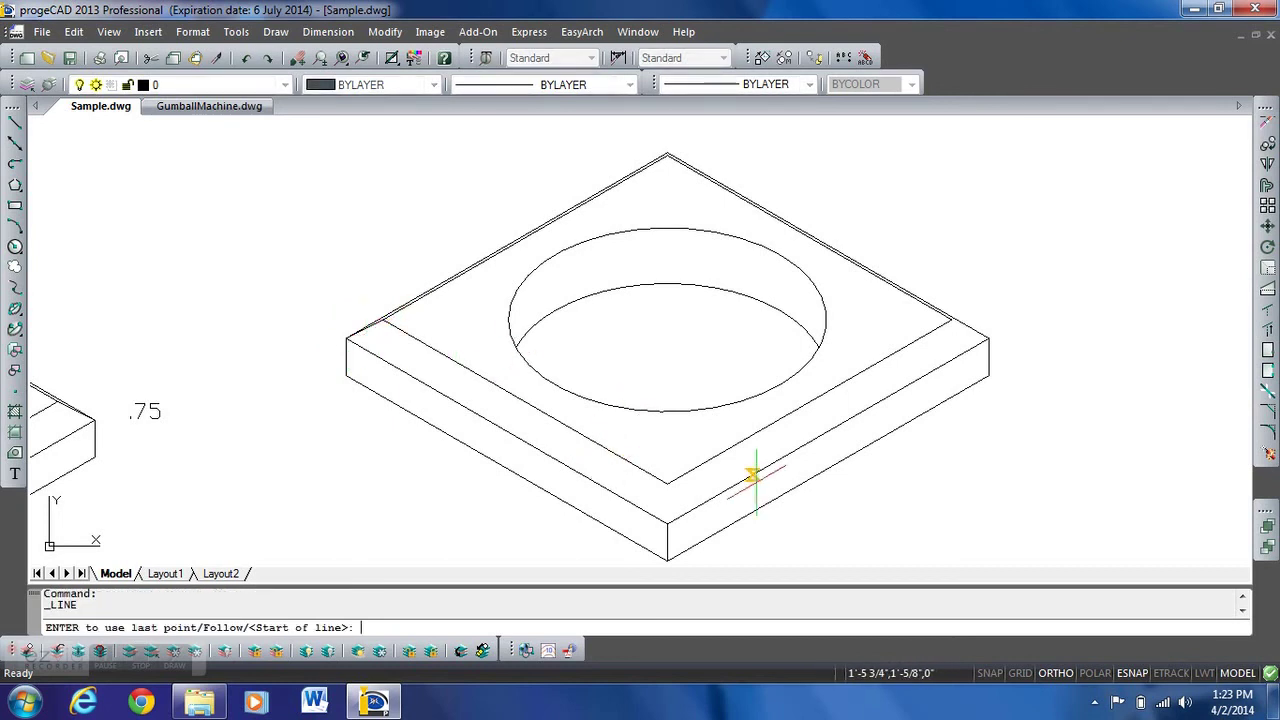
left_click(666, 484)
left_click(668, 522)
key("Return")
Step: Draw the bevel line from the inner diamond's right corner to the matching corner of the lowered outline
key("Return")
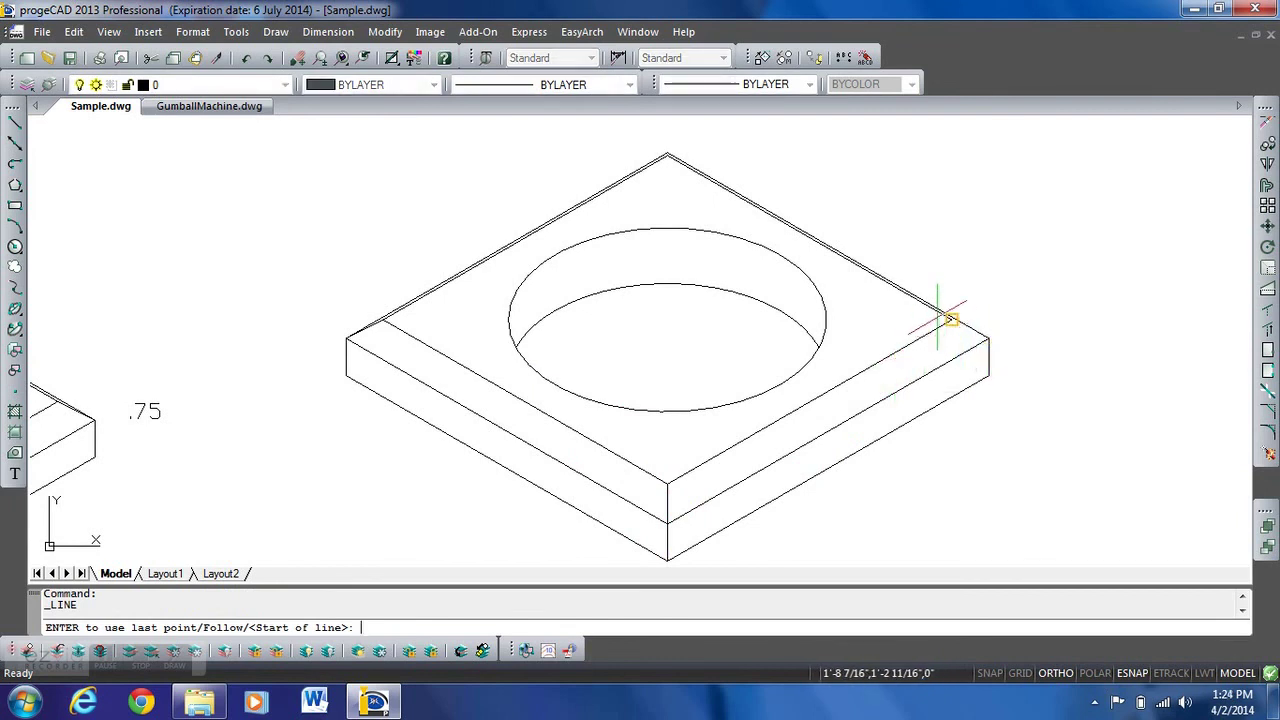
left_click(968, 326)
left_click(990, 351)
key("Return")
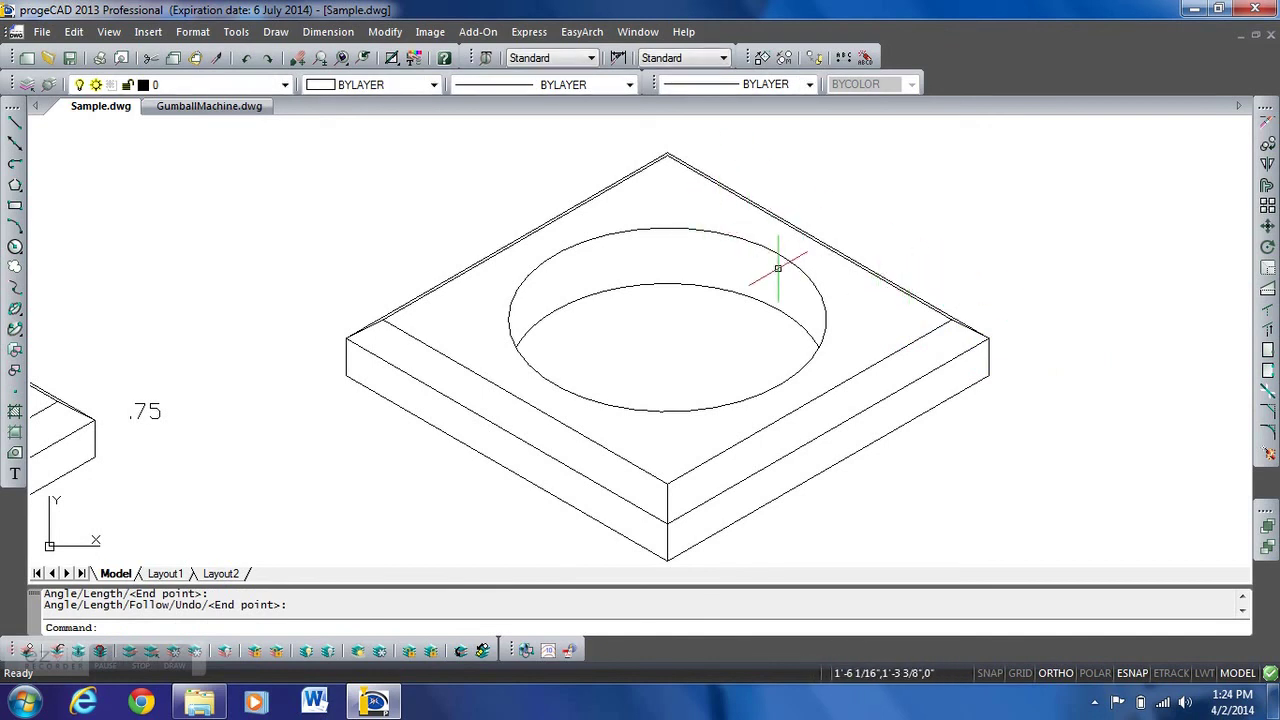
scroll(790, 296, "down", 3)
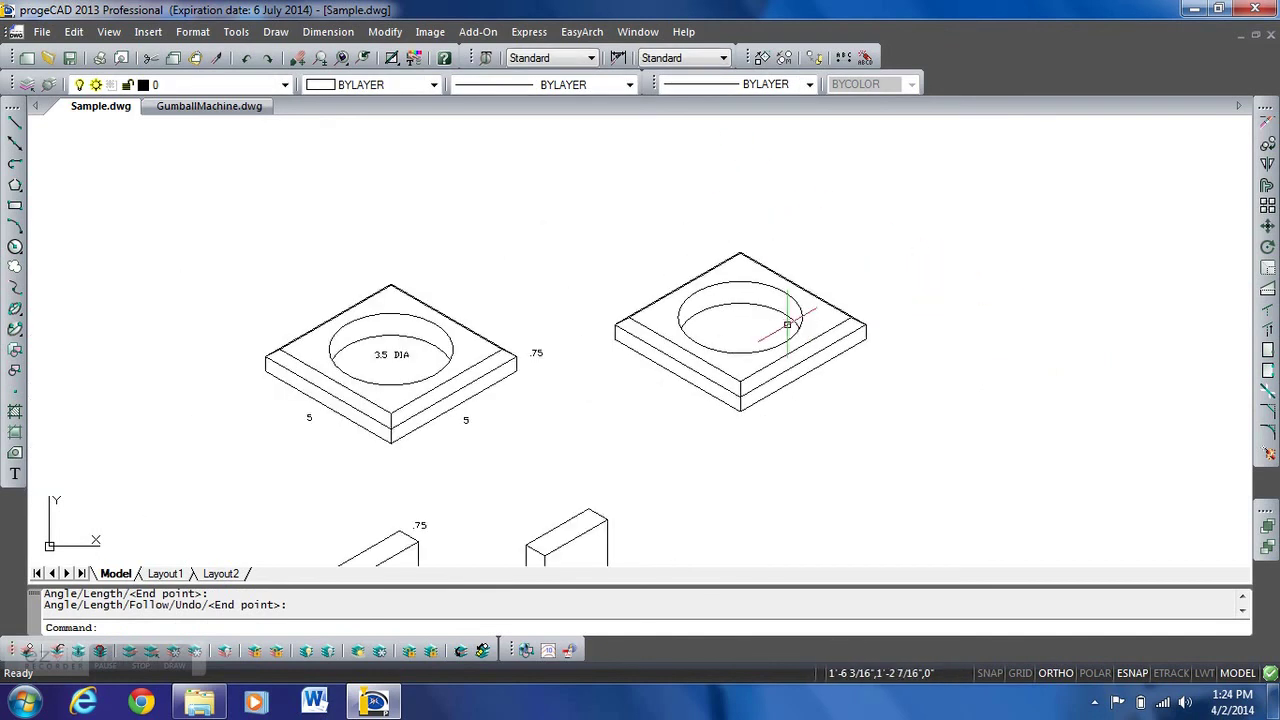
middle_click_drag(790, 331, 796, 295)
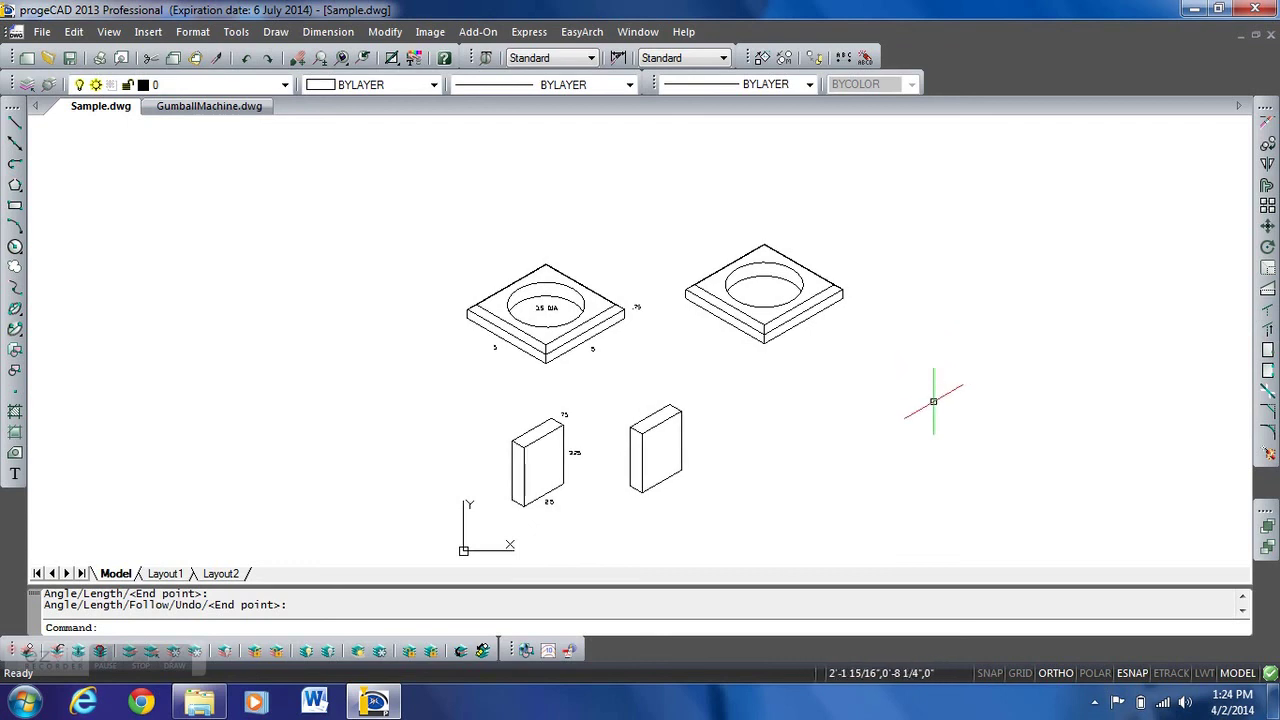